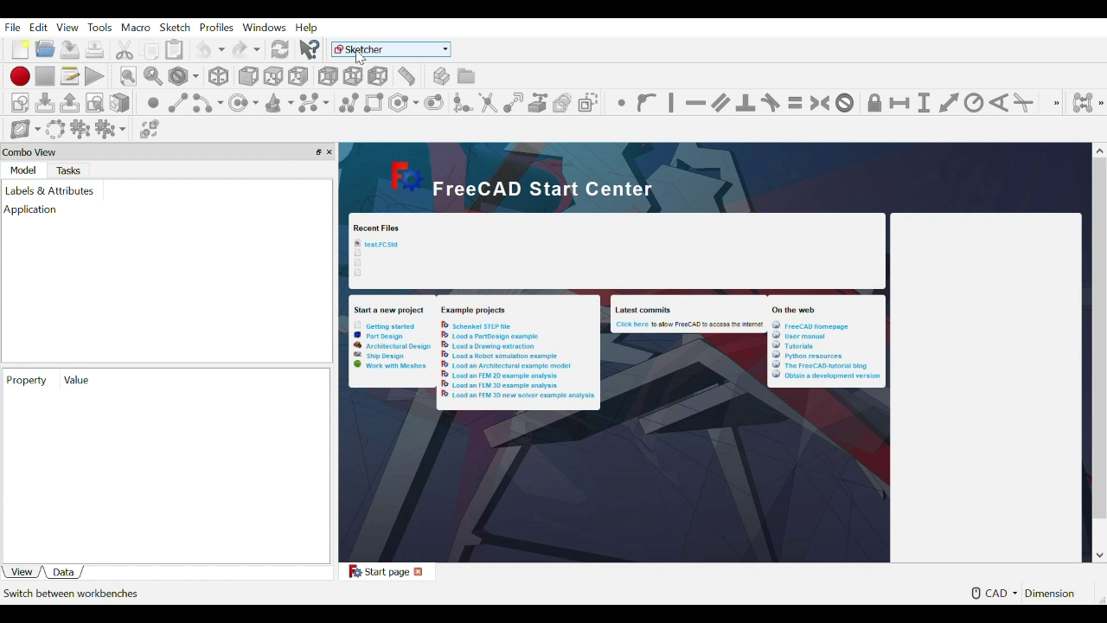
# Create a new document with a new sketch and draw a rectangle up and to the right of the origin
pyautogui.click(26, 52)
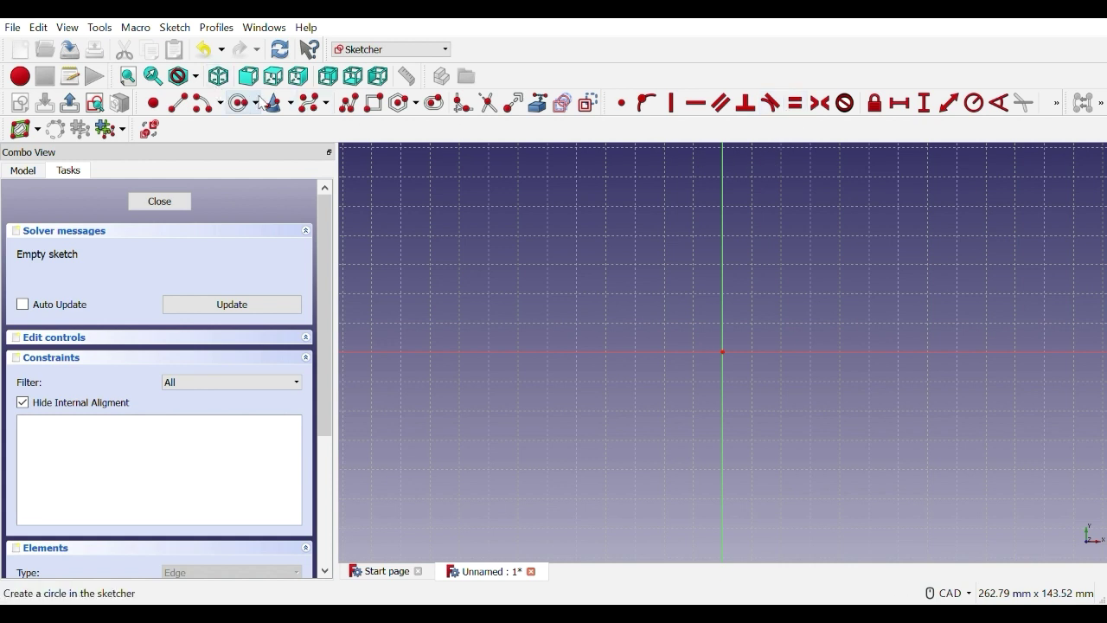
pyautogui.click(375, 104)
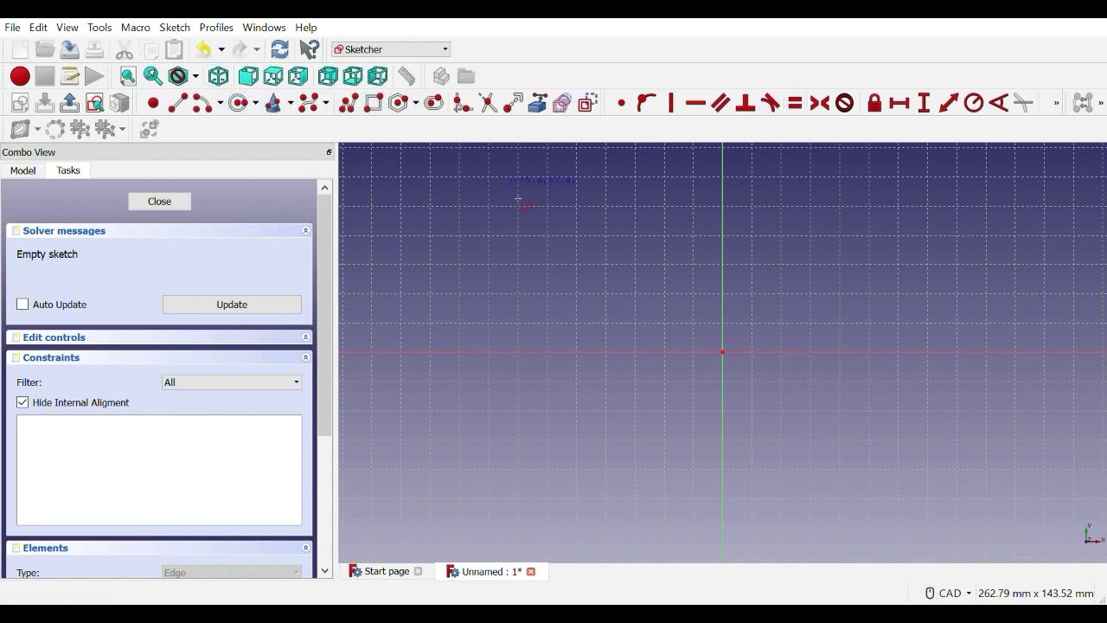
pyautogui.click(759, 215)
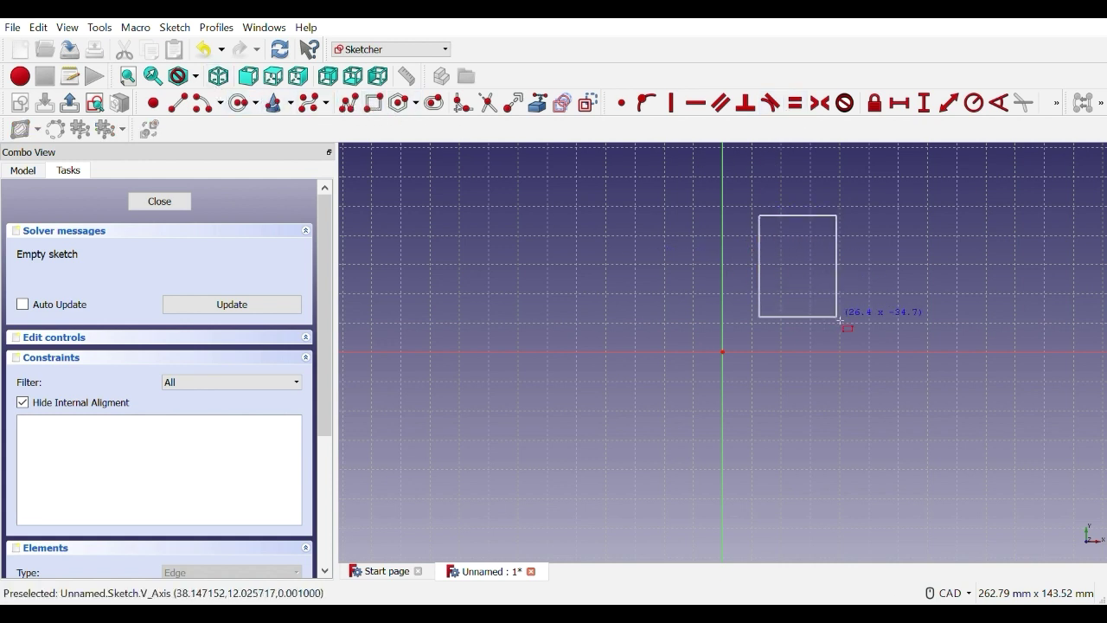
pyautogui.click(947, 330)
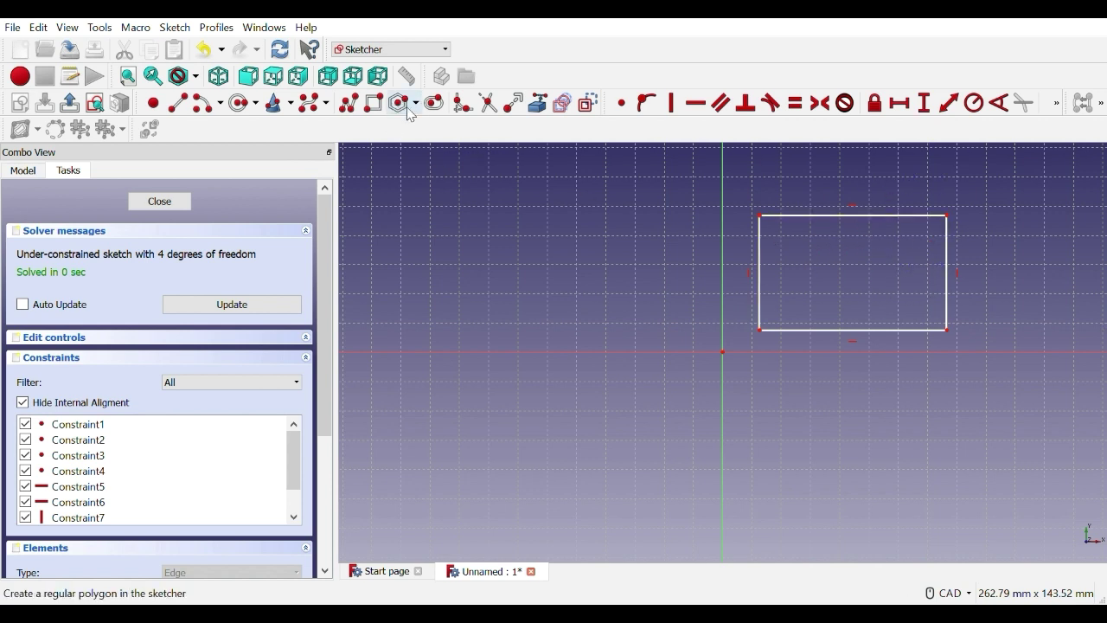
# Draw three circles inside the rectangle: one near its upper-left corner, a bigger one near the middle and one near the upper right
pyautogui.click(246, 107)
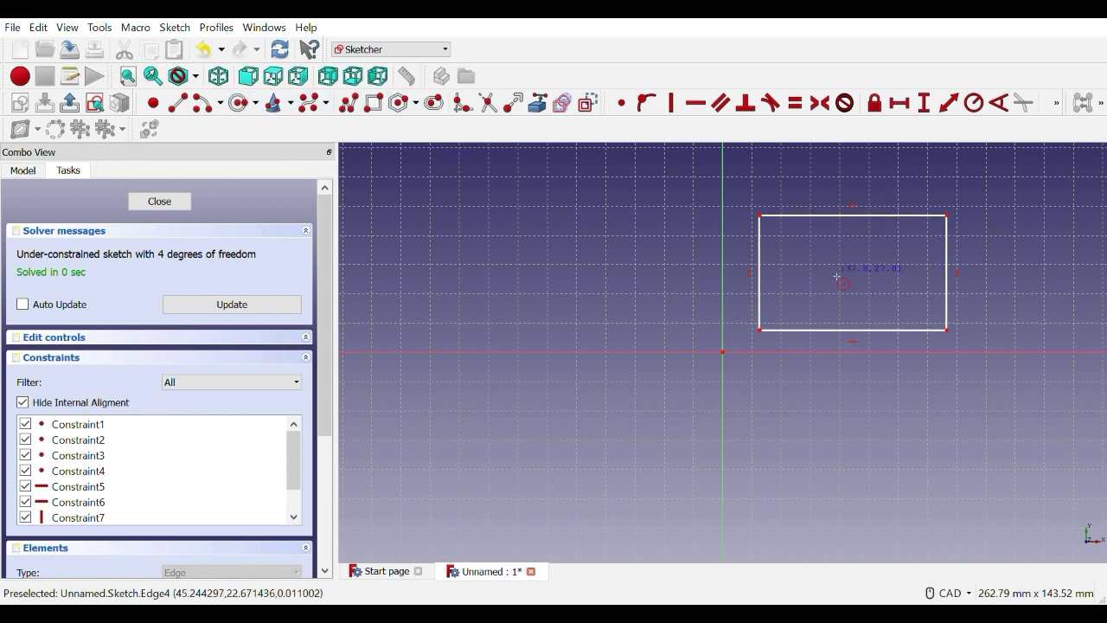
pyautogui.click(789, 239)
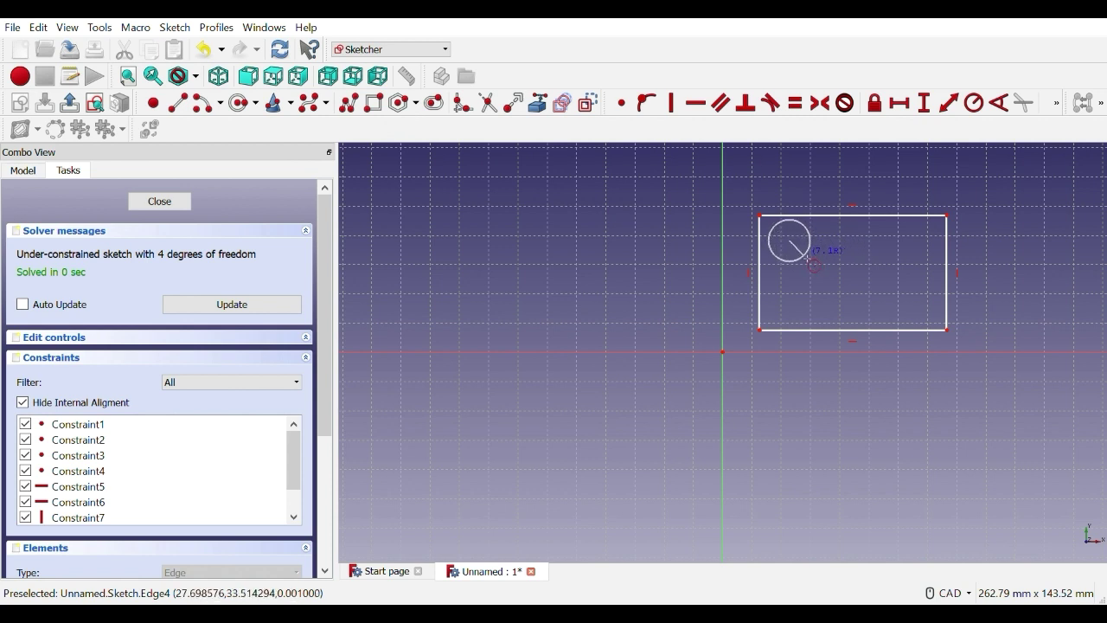
pyautogui.click(803, 254)
pyautogui.click(849, 269)
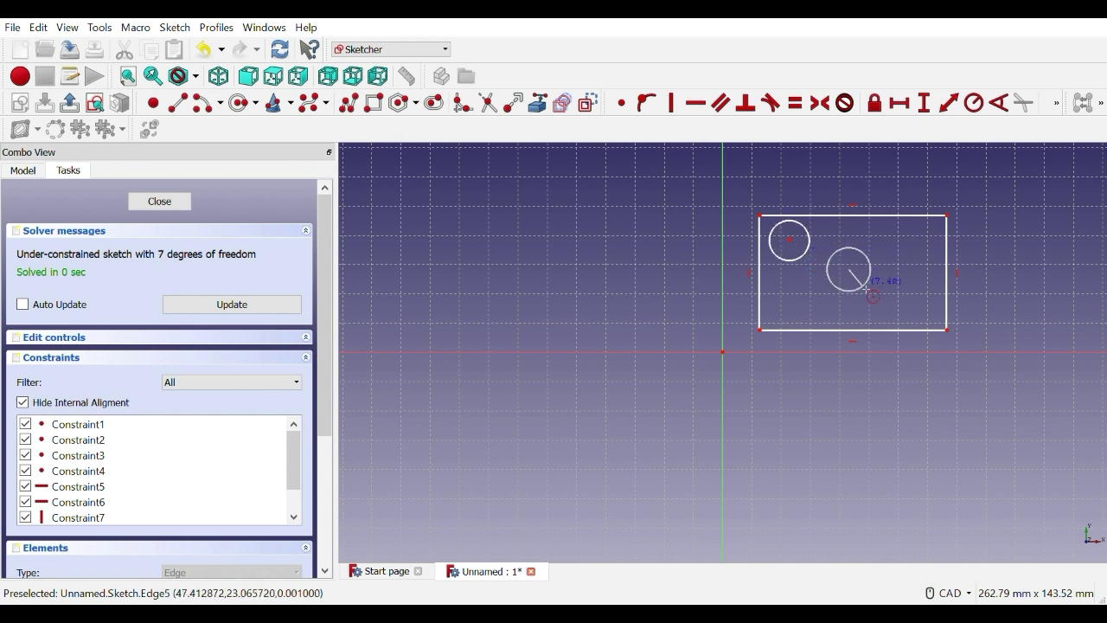
pyautogui.click(872, 290)
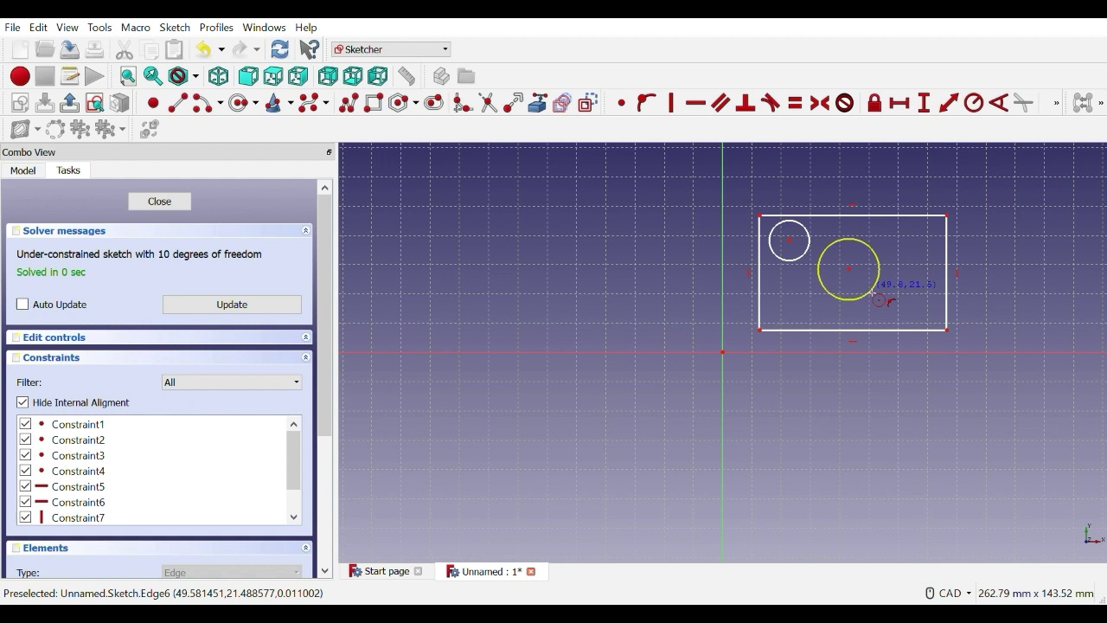
pyautogui.click(902, 247)
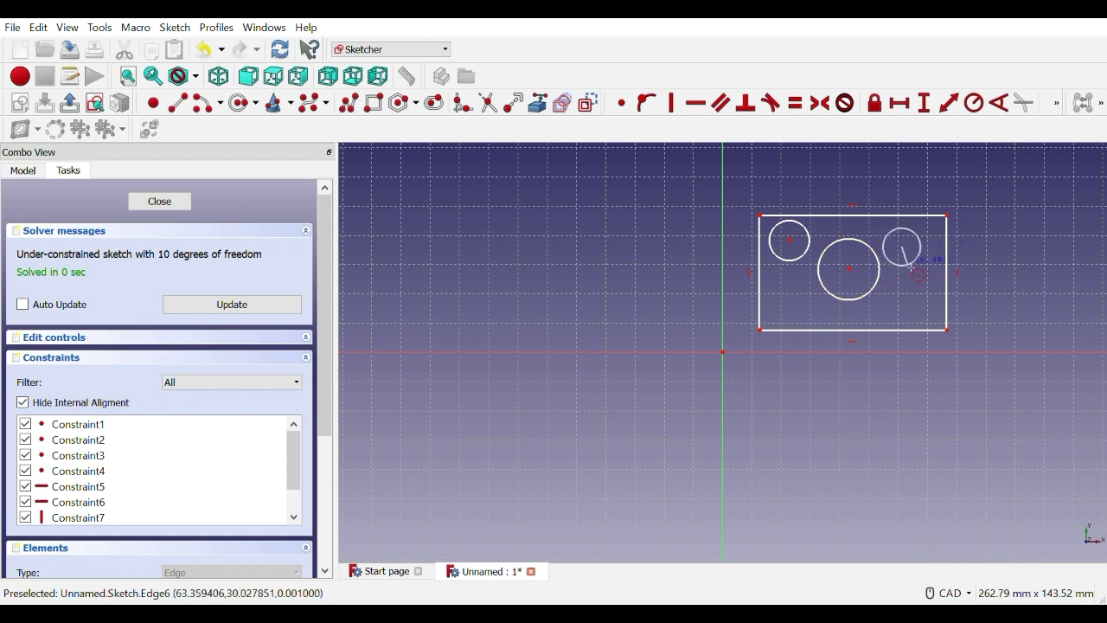
pyautogui.click(916, 264)
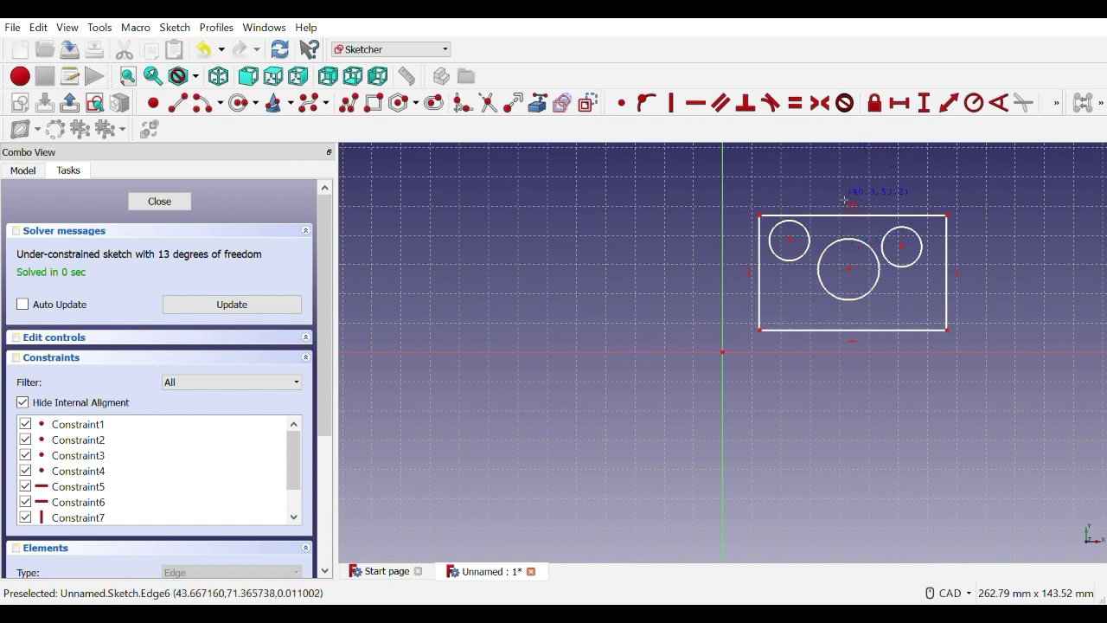
# Constrain the radius of the upper-left circle to 4 mm
pyautogui.click(974, 103)
pyautogui.click(812, 257)
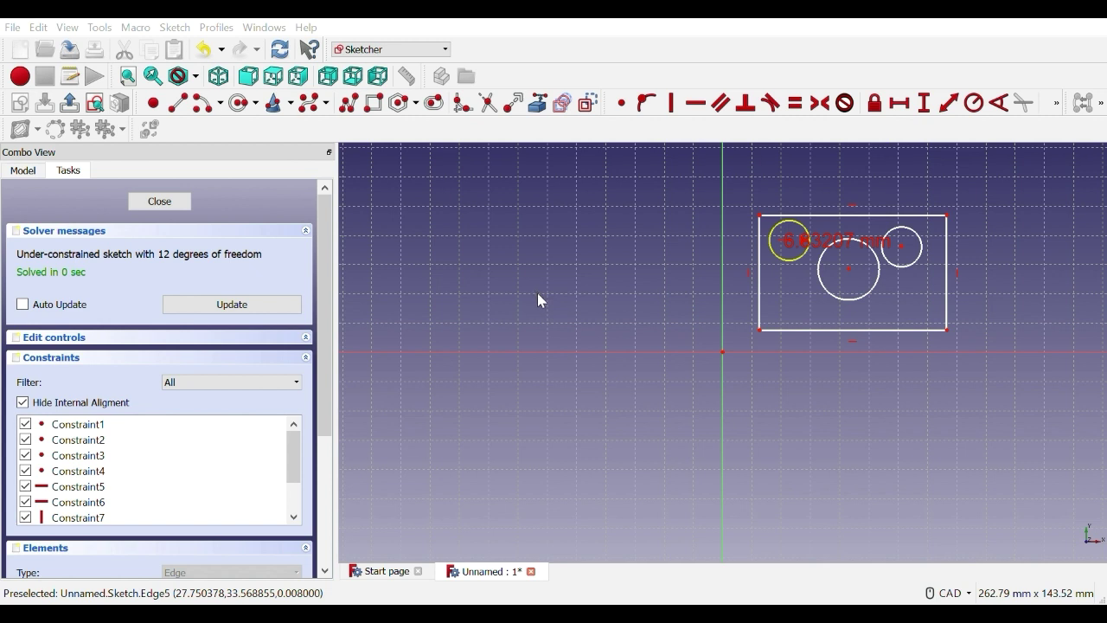
pyautogui.click(550, 335)
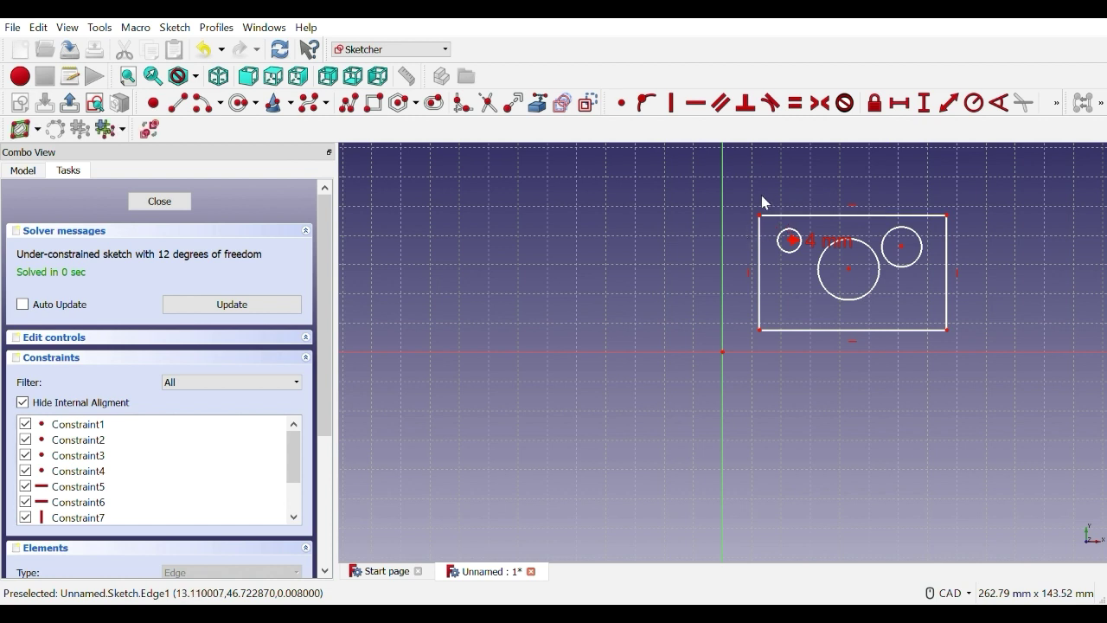
# Apply an equality constraint to all three circles so they share the same radius
pyautogui.click(791, 252)
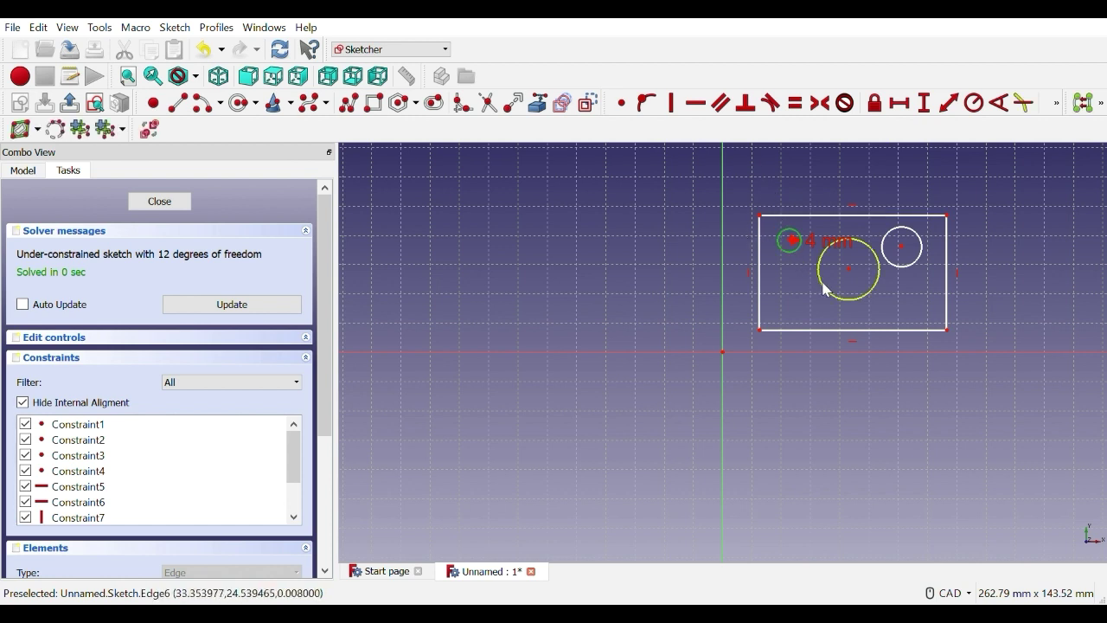
pyautogui.click(822, 288)
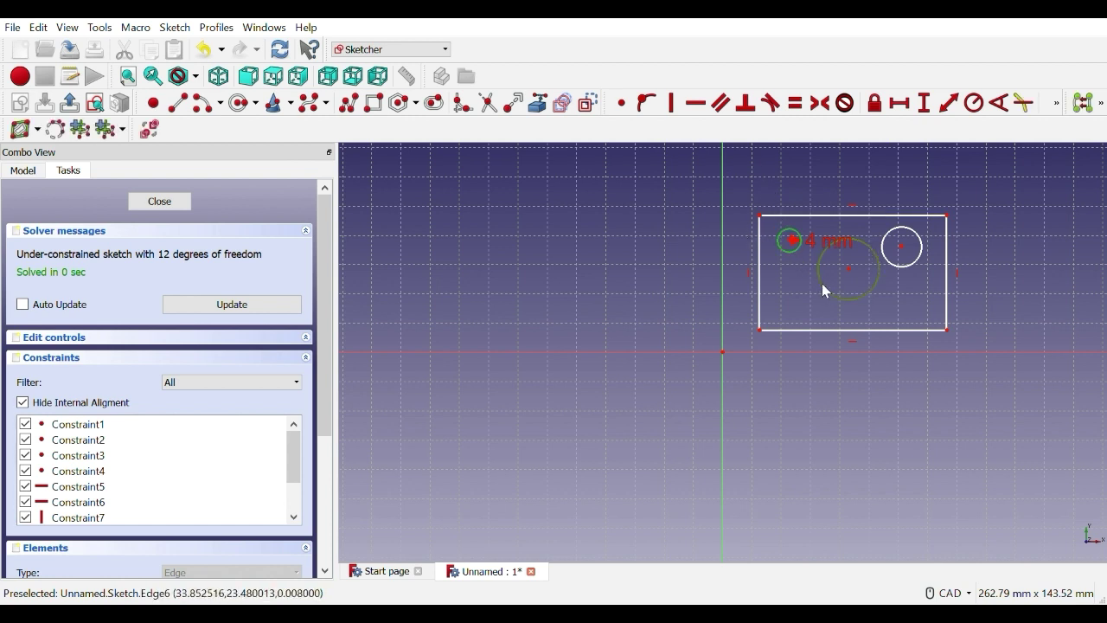
pyautogui.click(888, 261)
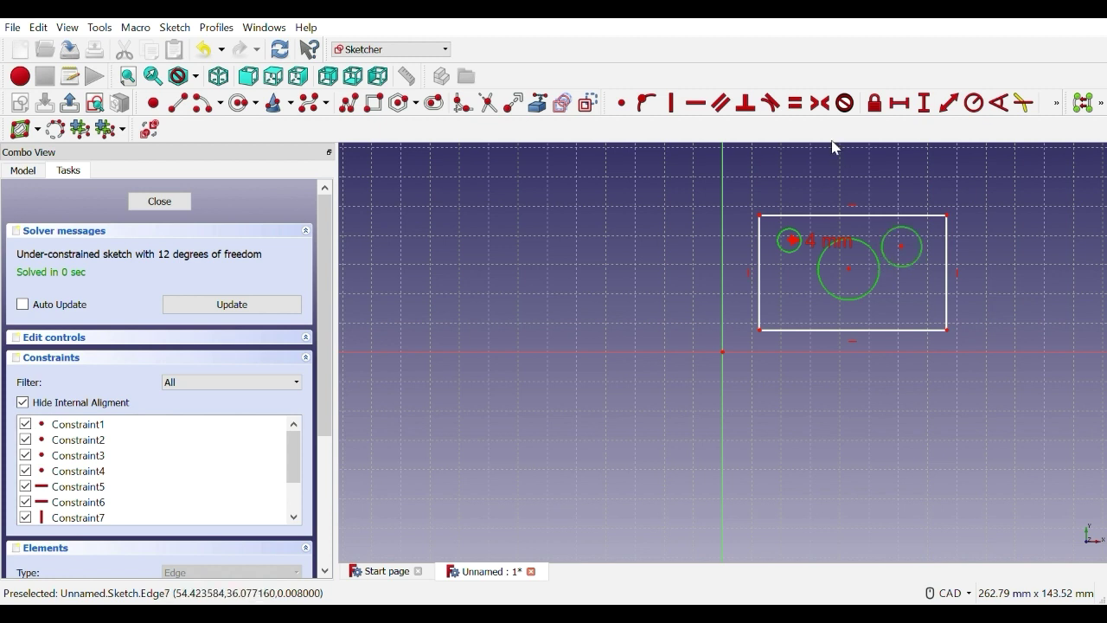
pyautogui.click(794, 103)
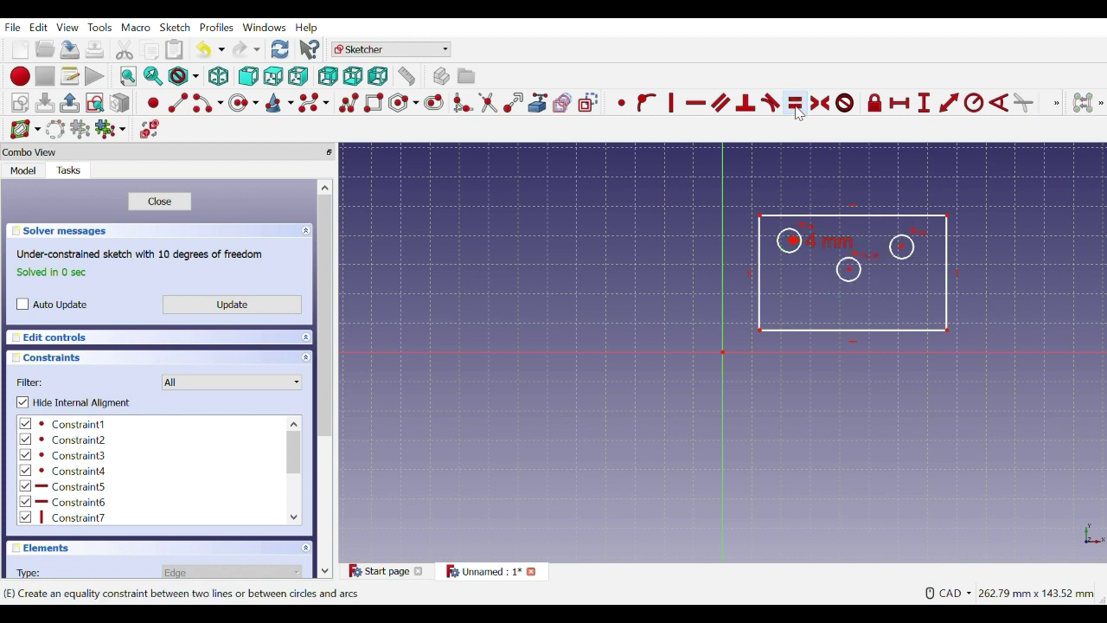
# Set the upper-left circle's radius constraint to 6 mm and close the sketch
pyautogui.click(817, 250)
pyautogui.click(814, 247)
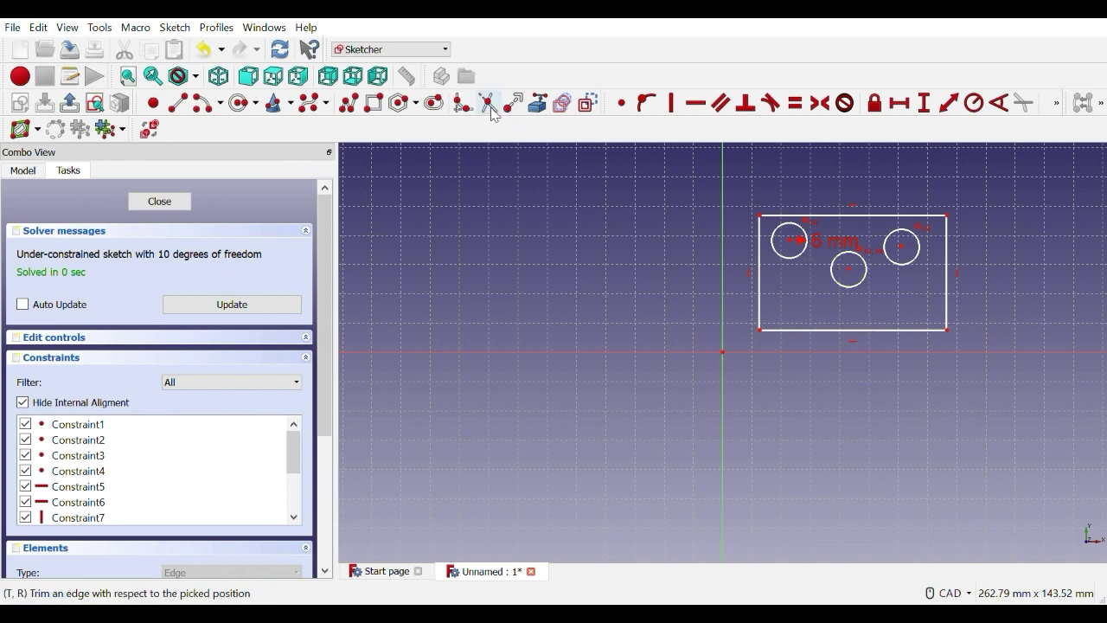
pyautogui.click(177, 200)
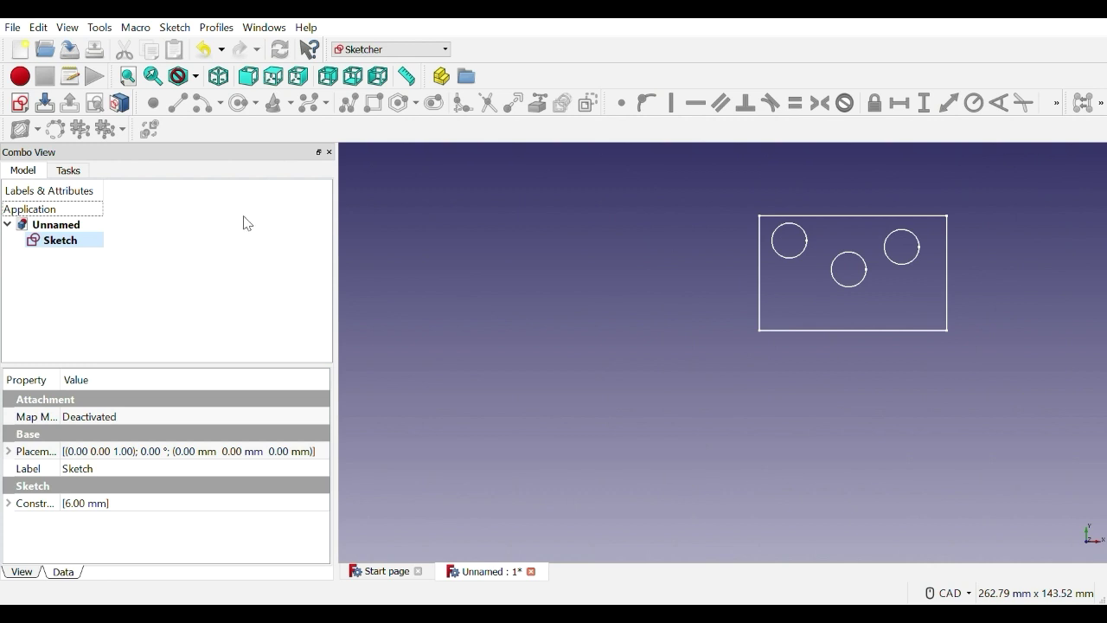
# Switch to the Draft workbench and clone the sketch
pyautogui.click(84, 248)
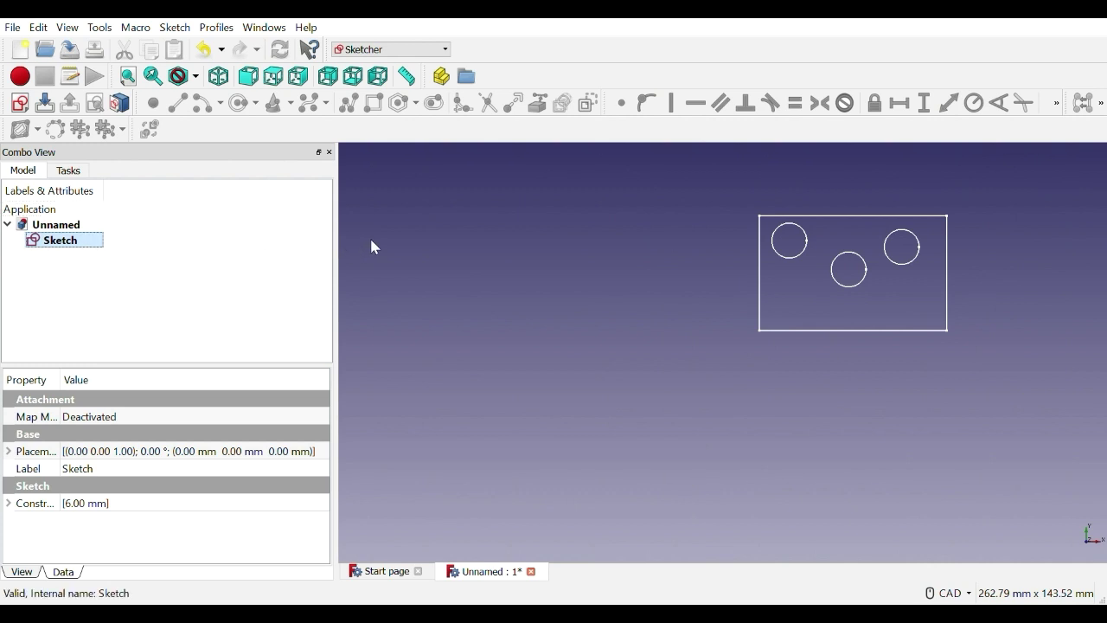
pyautogui.click(444, 50)
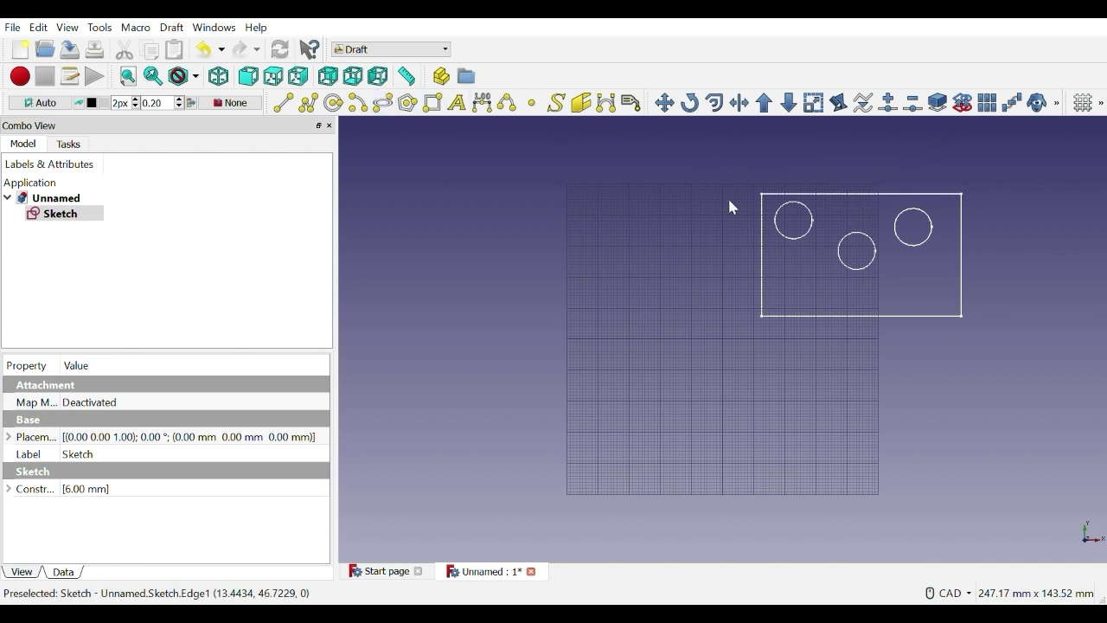
pyautogui.click(63, 218)
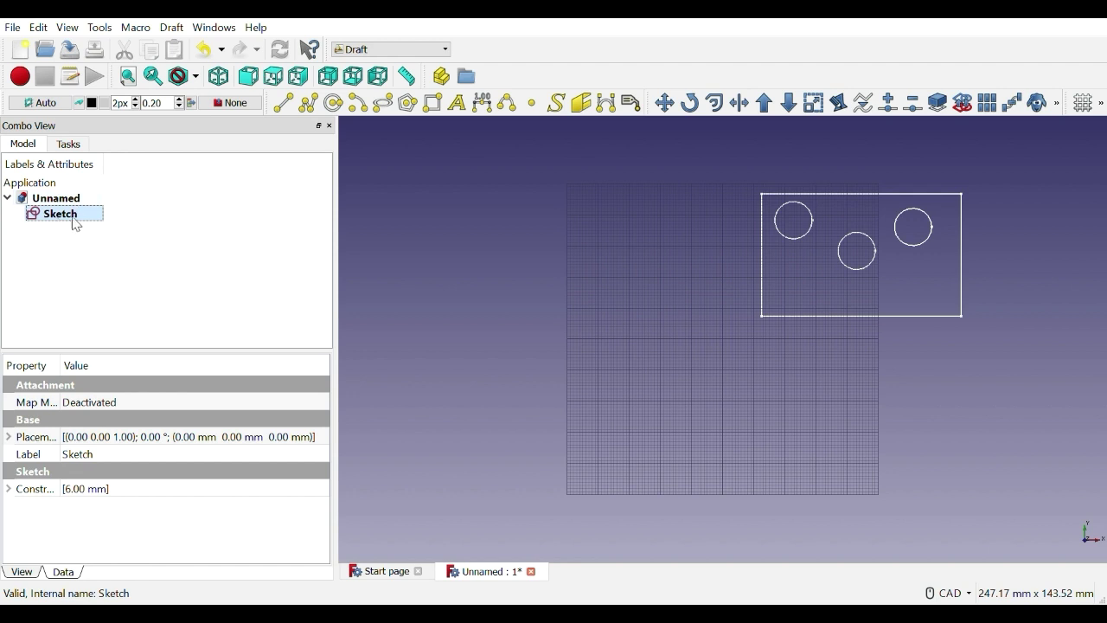
pyautogui.click(1037, 104)
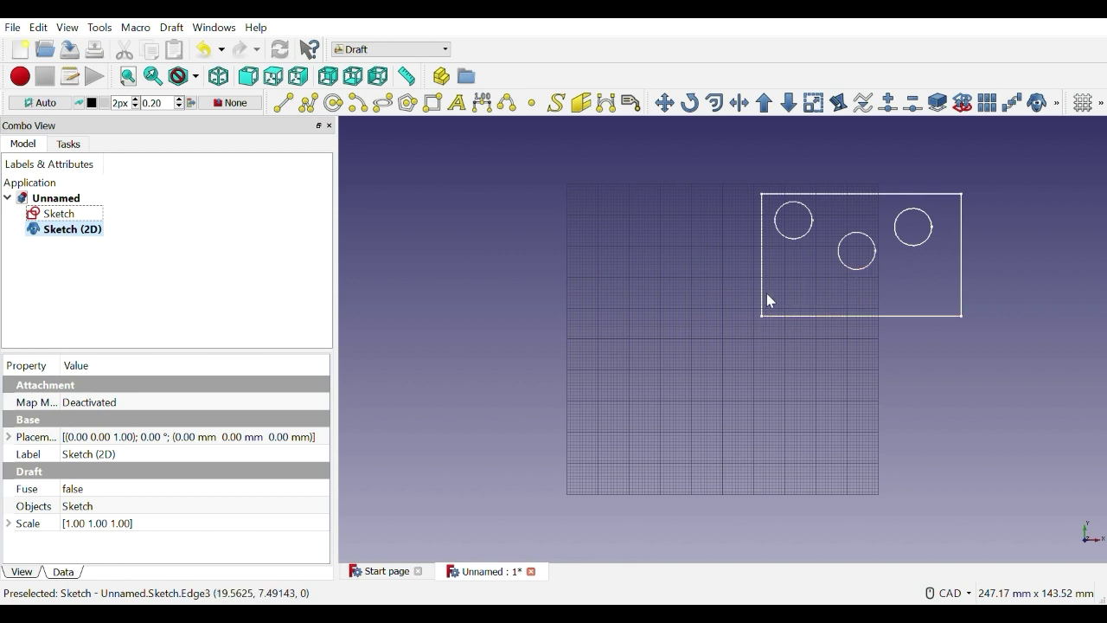
# Move the clone from its upper-left corner to about 48 mm directly above the original sketch
pyautogui.click(60, 229)
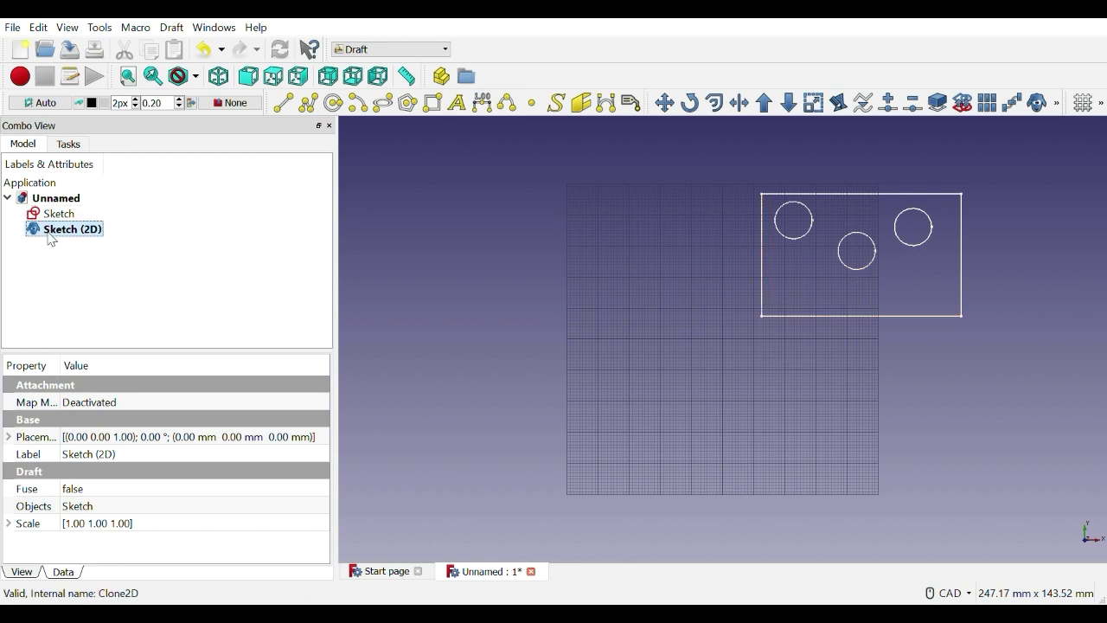
pyautogui.click(664, 103)
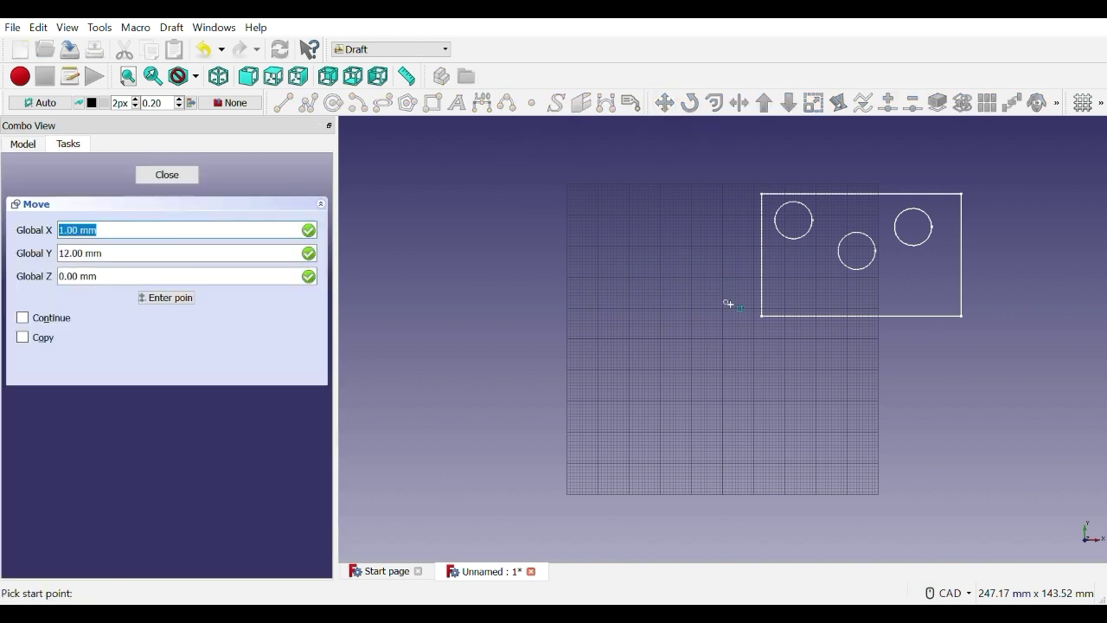
pyautogui.click(764, 197)
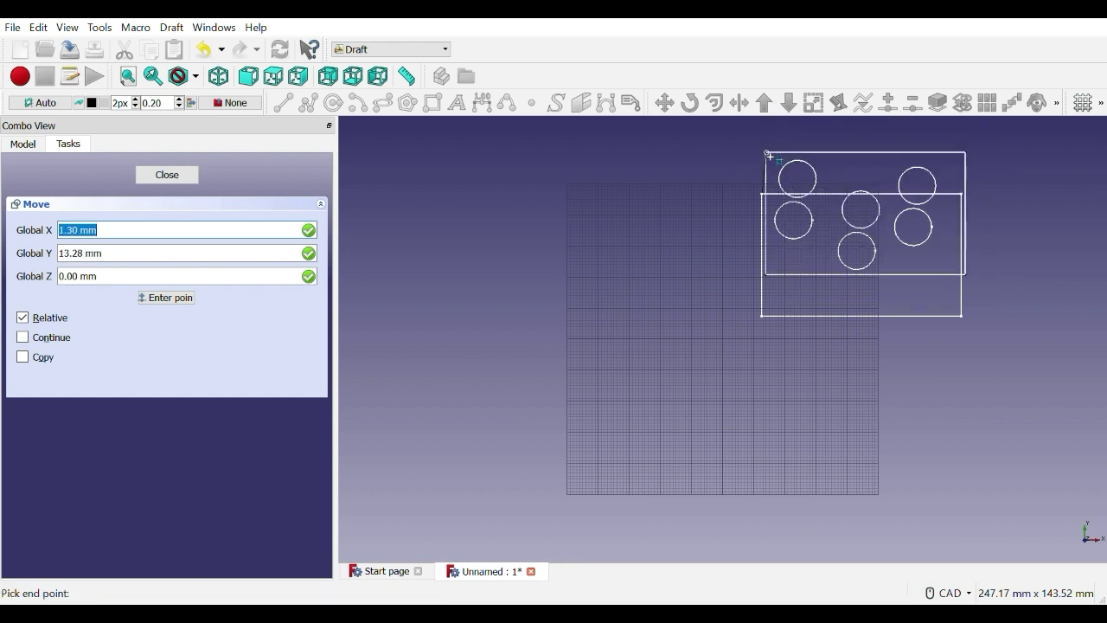
pyautogui.scroll(-2, 769, 156)
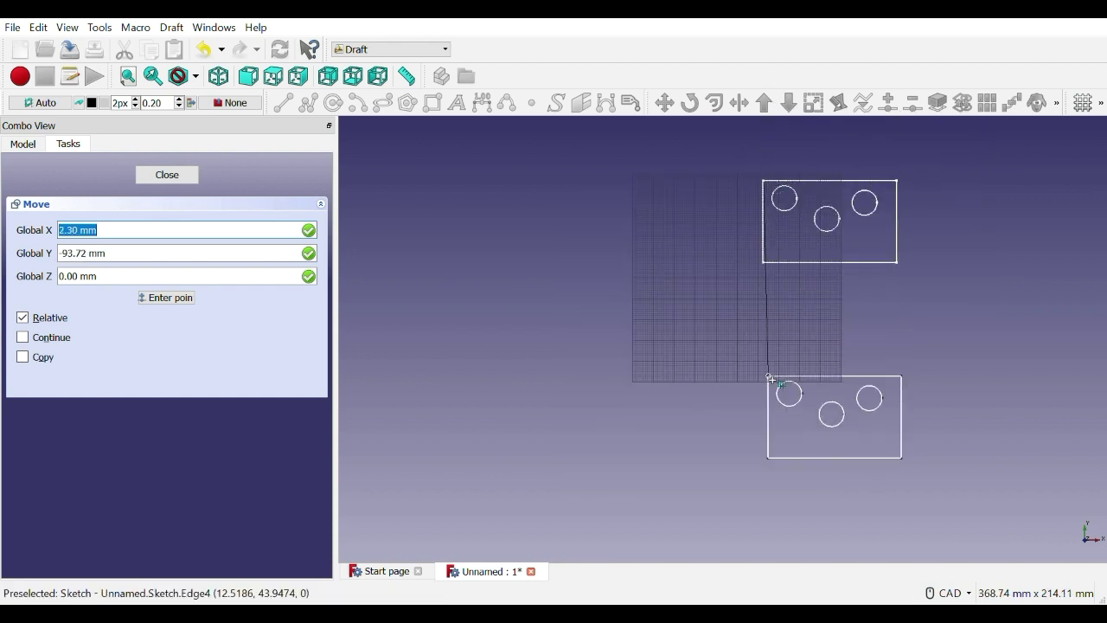
pyautogui.scroll(-2, 769, 377)
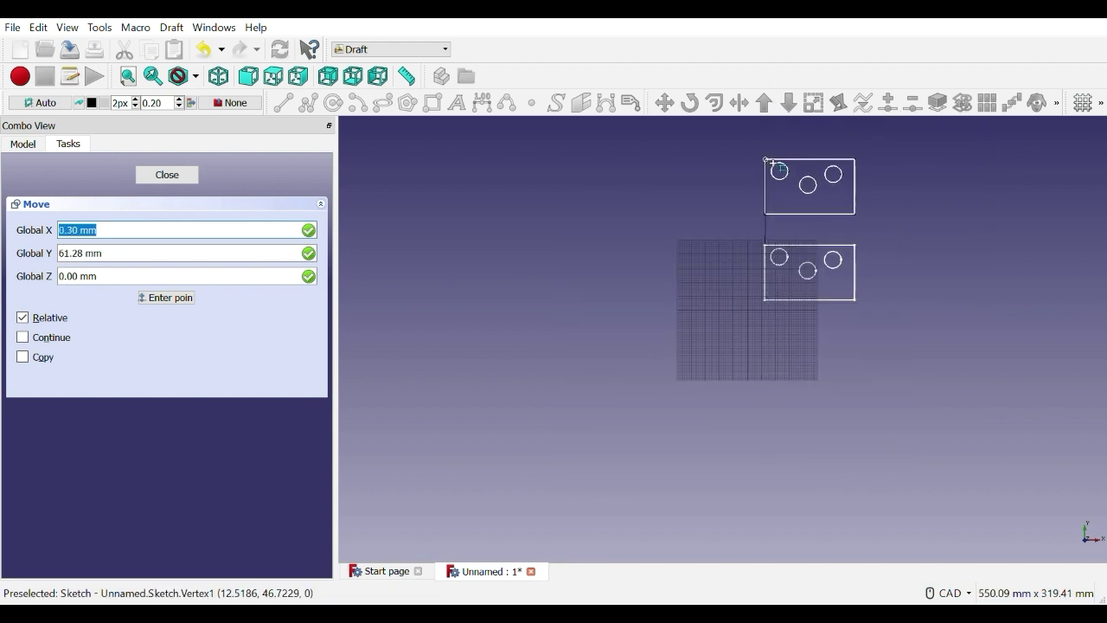
pyautogui.scroll(2, 766, 163)
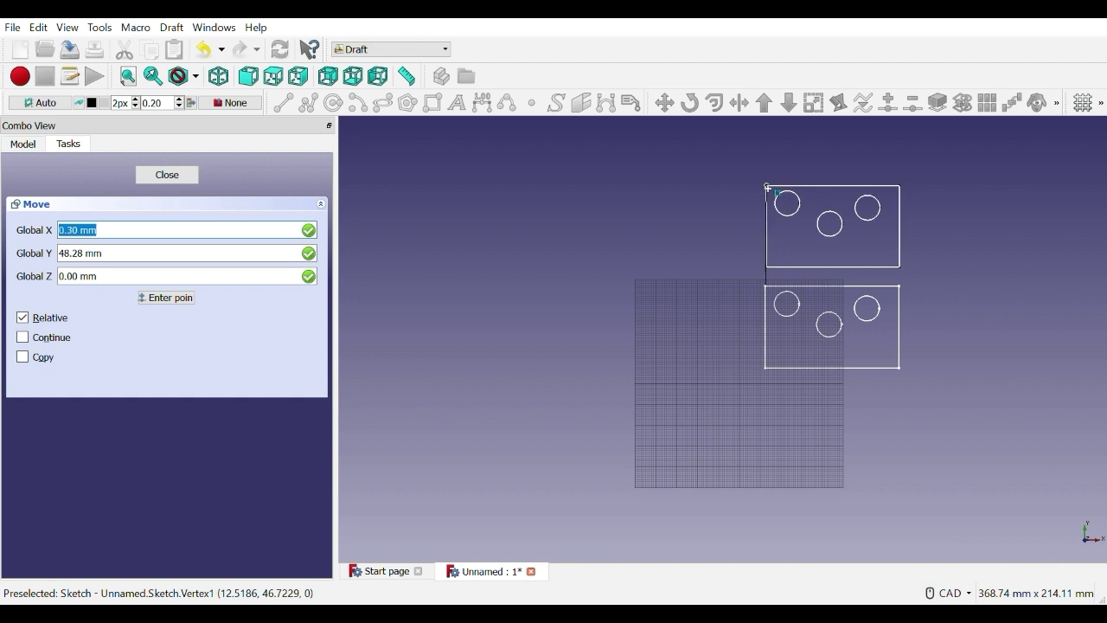
pyautogui.click(766, 188)
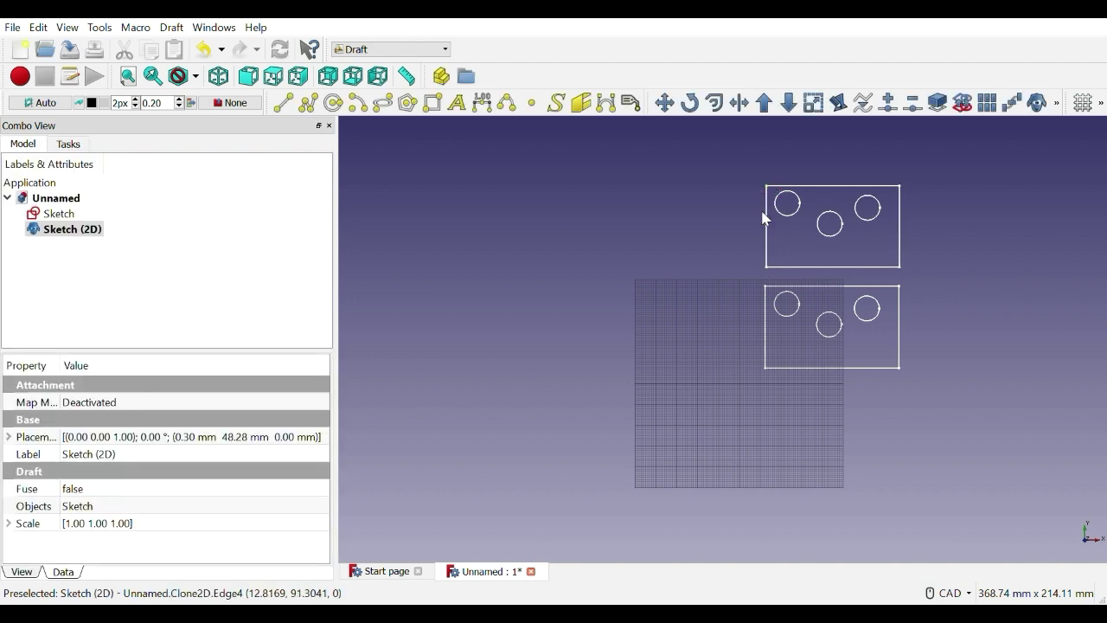
# Create a second clone of the original sketch
pyautogui.click(797, 293)
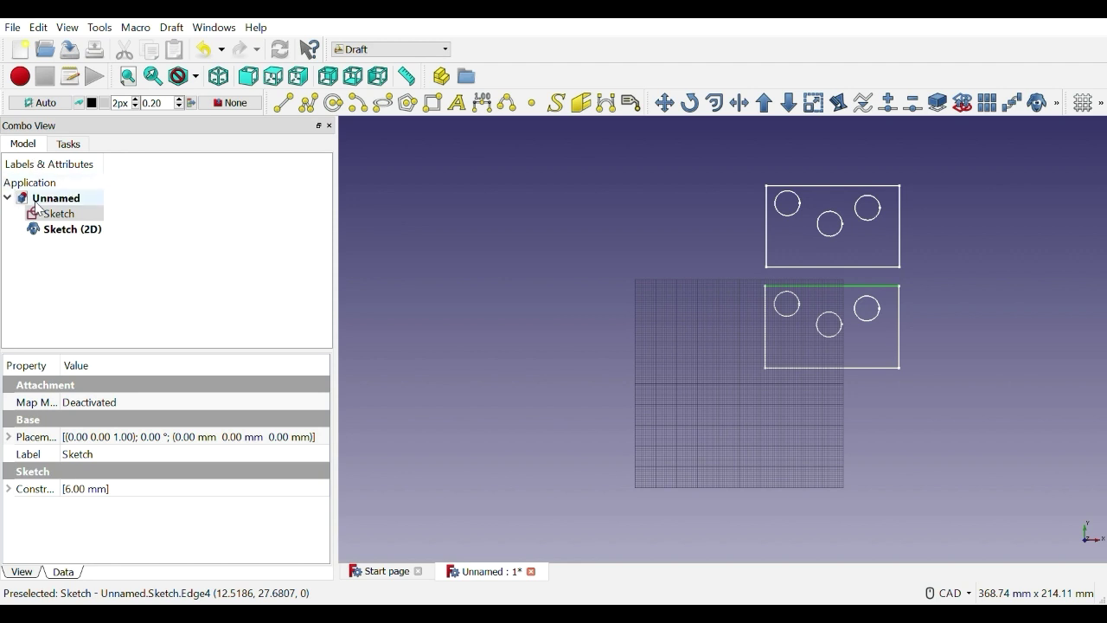
pyautogui.click(55, 218)
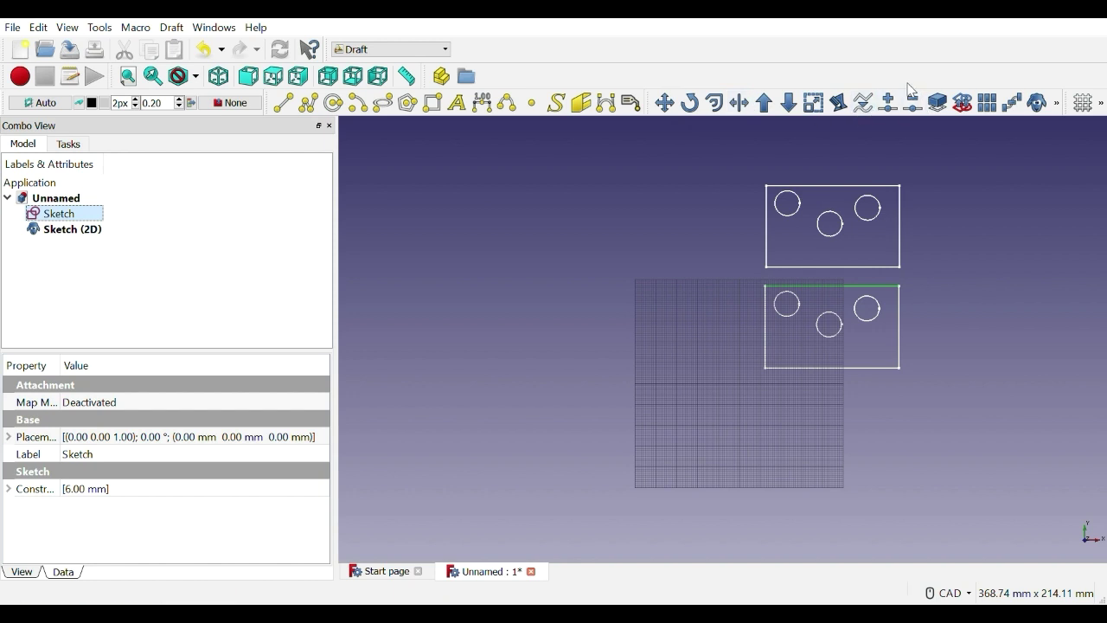
pyautogui.click(1042, 106)
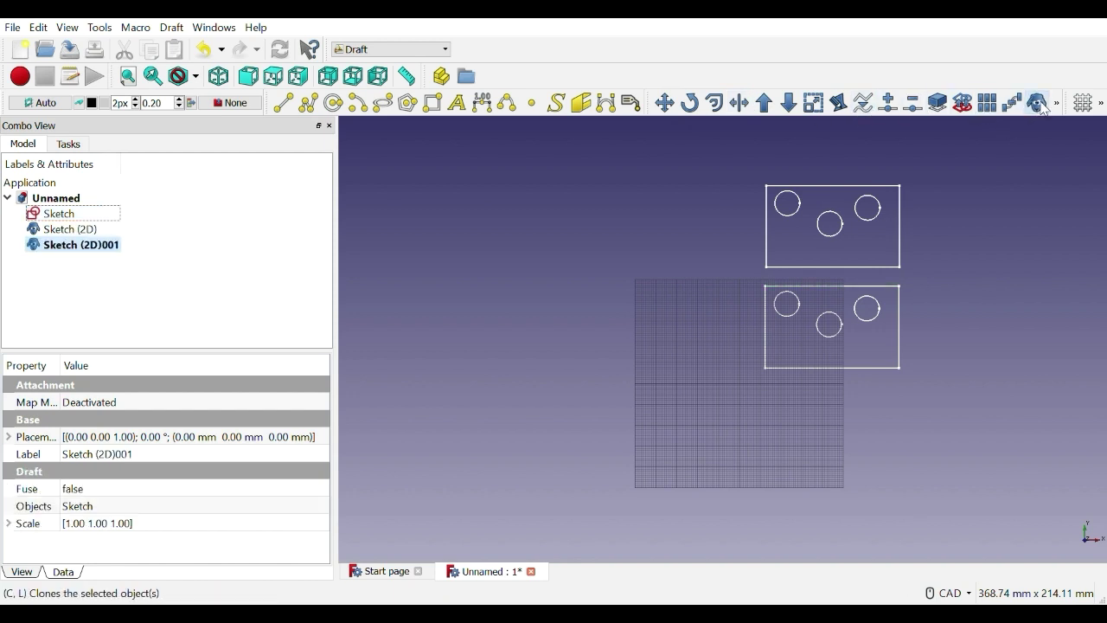
# Move the second clone from its upper-left corner to about 72 mm directly to the right of the original sketch
pyautogui.click(67, 248)
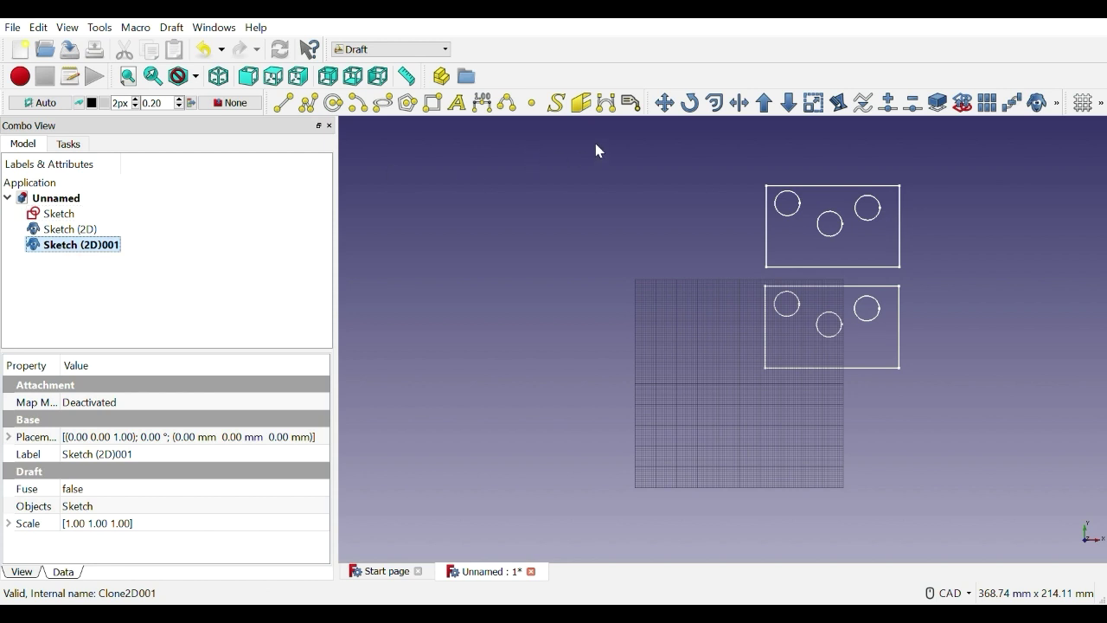
pyautogui.click(664, 103)
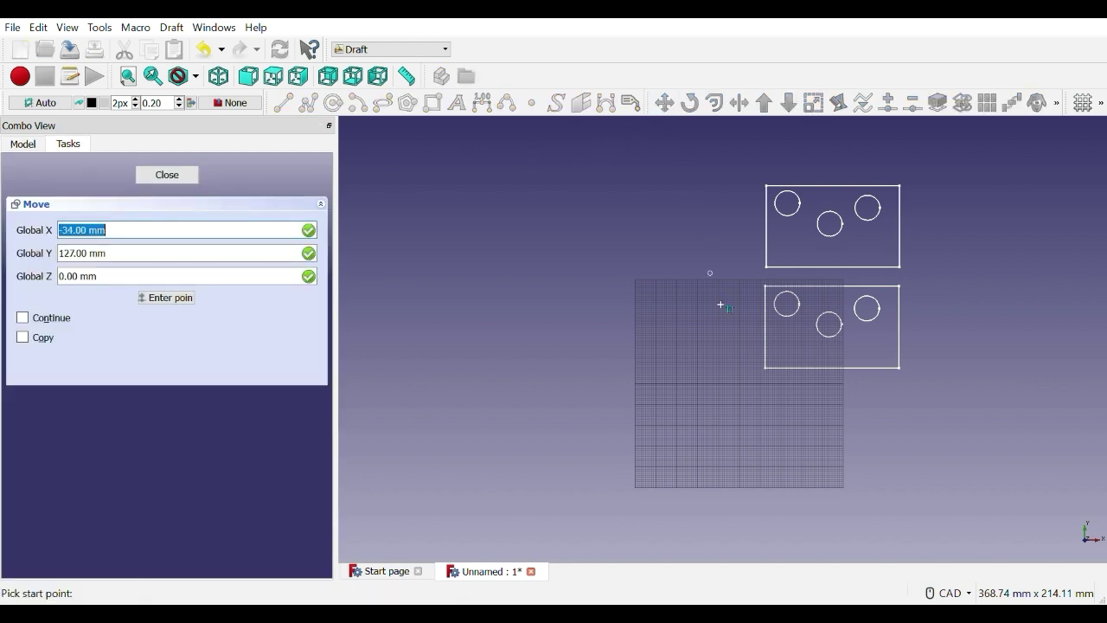
pyautogui.click(765, 286)
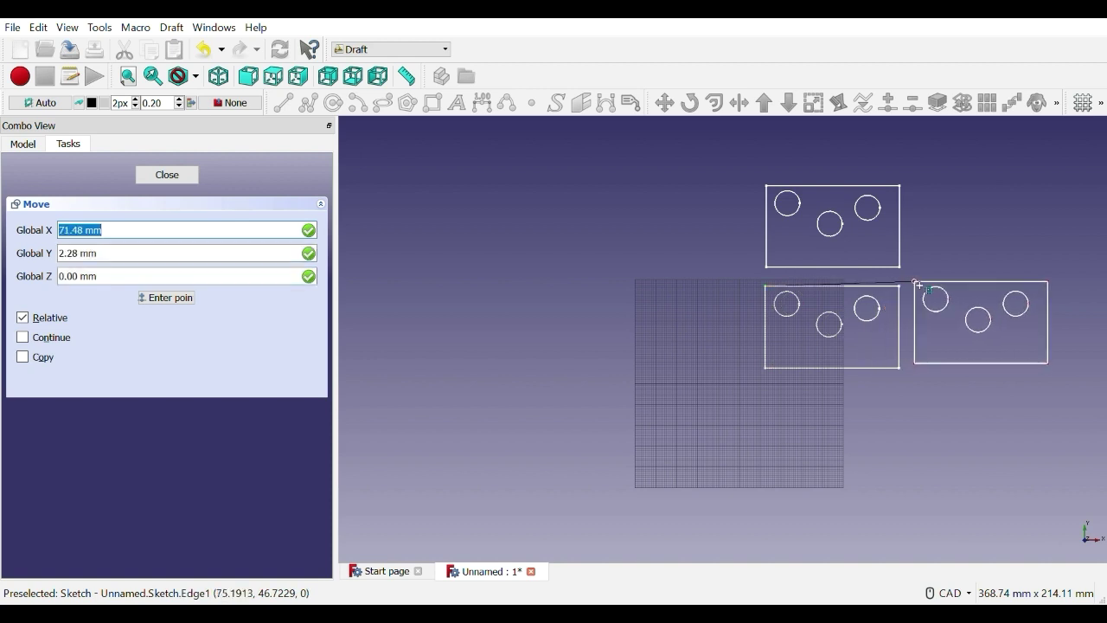
pyautogui.click(918, 289)
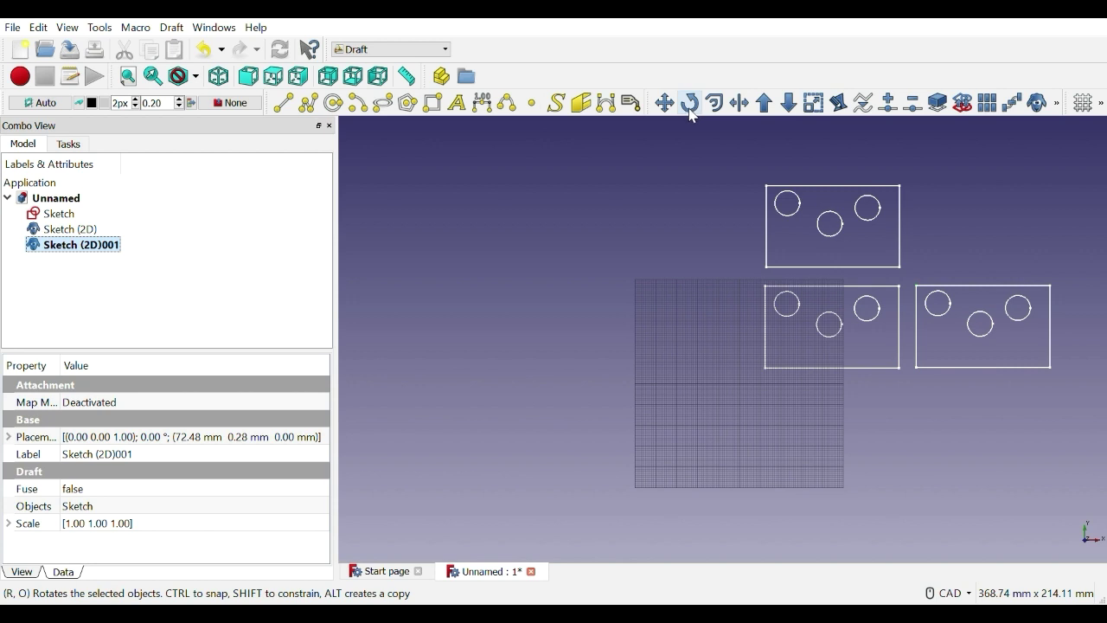
# Create a clone of the right-hand clone and select it
pyautogui.click(1037, 104)
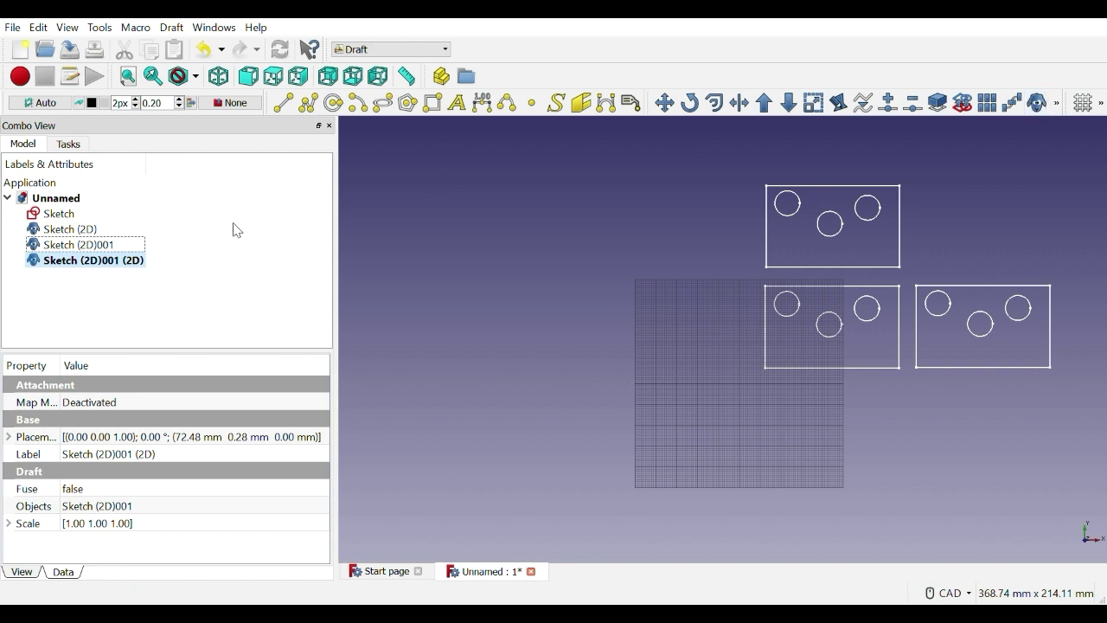
pyautogui.click(141, 258)
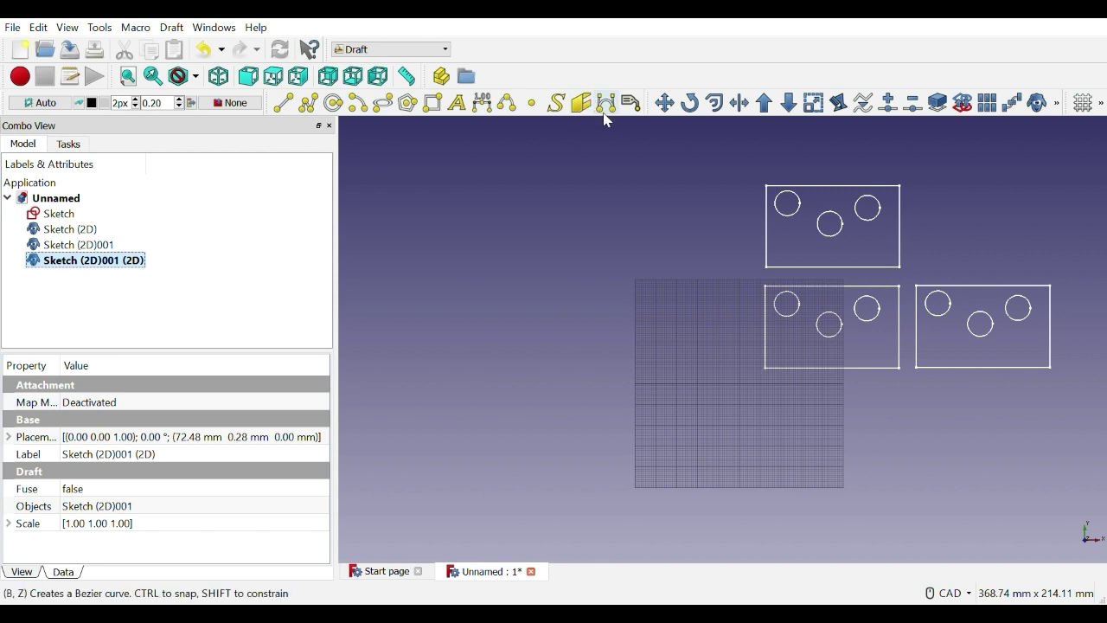
pyautogui.click(689, 102)
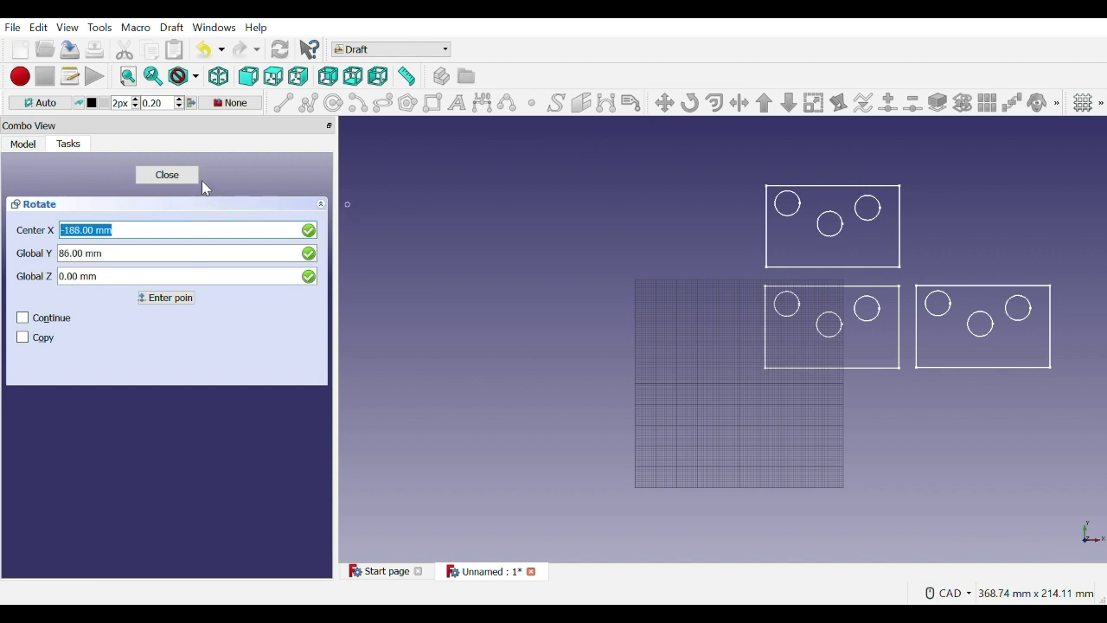
pyautogui.moveTo(169, 231); pyautogui.dragTo(56, 232)
pyautogui.write('90')
pyautogui.press('Tab')
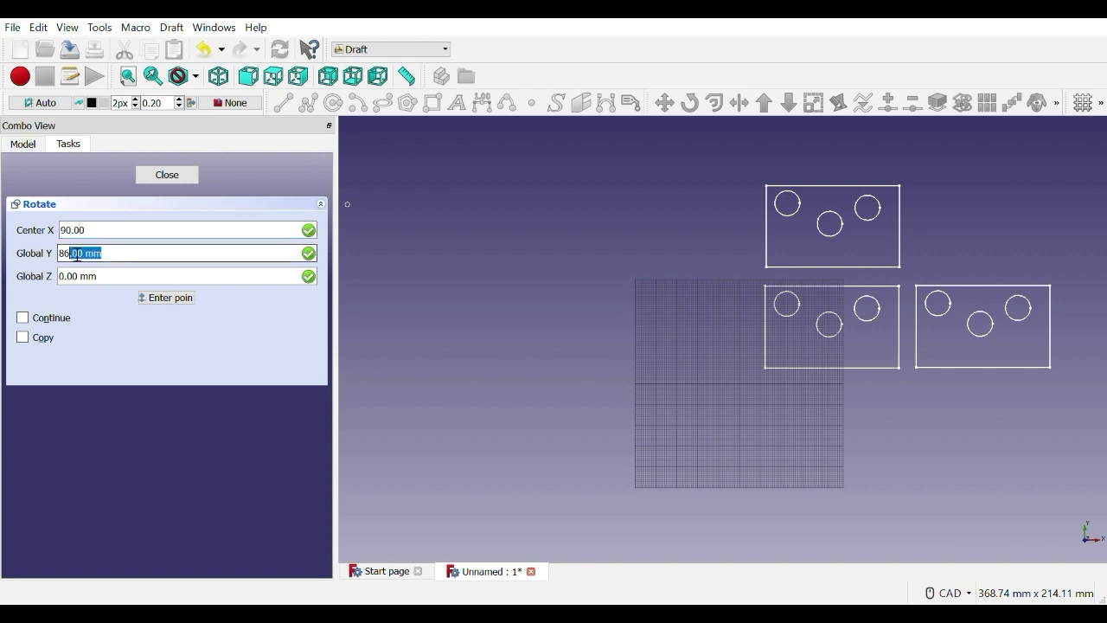
pyautogui.write('90')
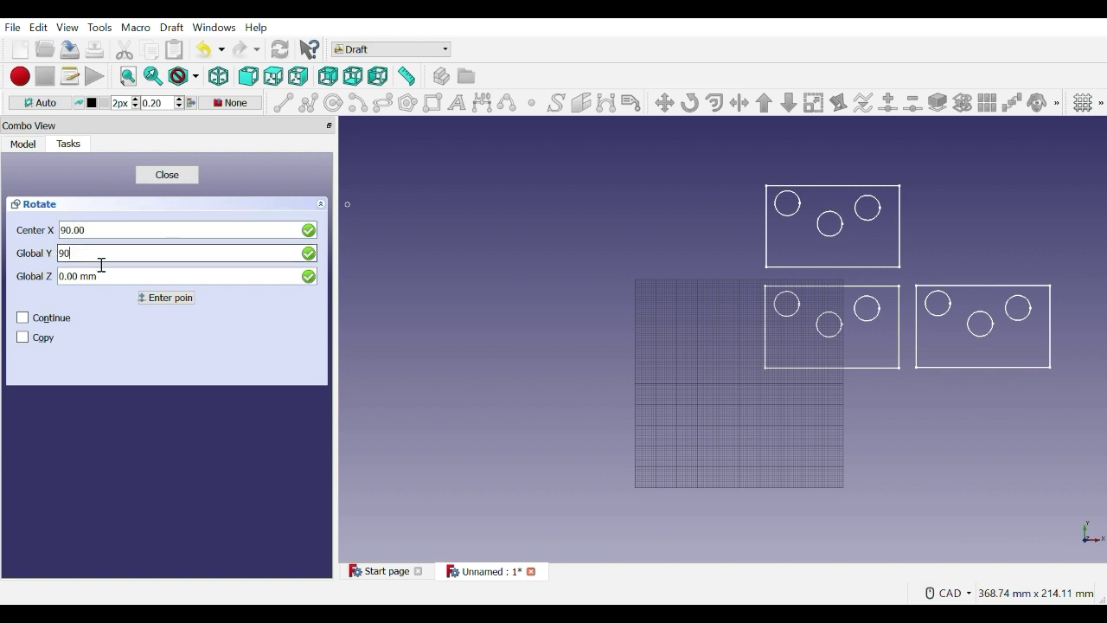
pyautogui.click(156, 175)
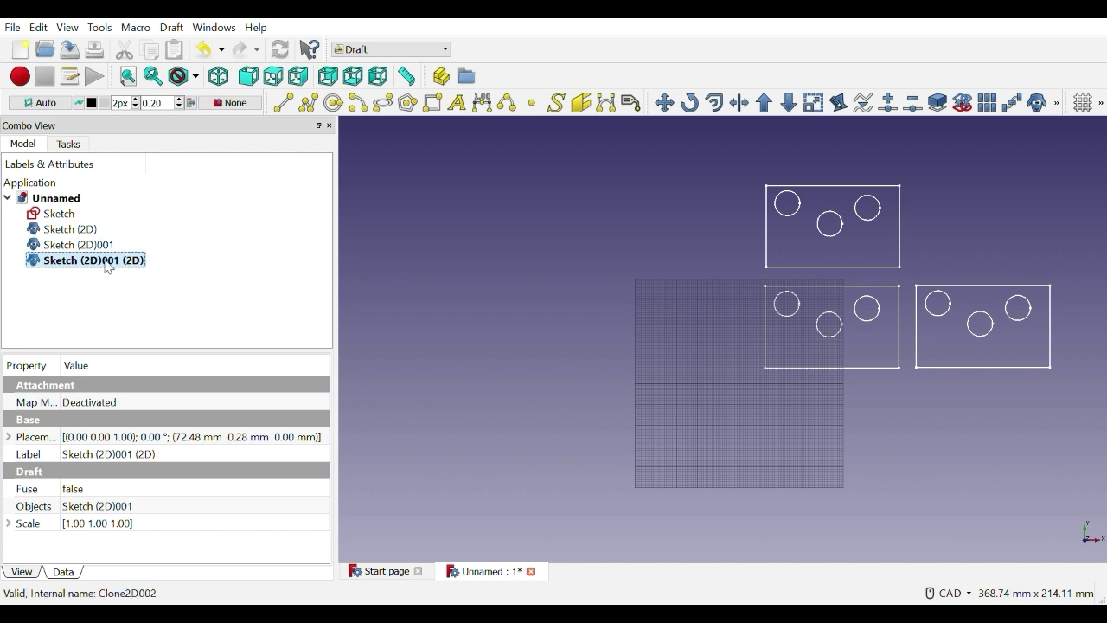
# Set the newest clone's placement angle to 90°
pyautogui.click(16, 444)
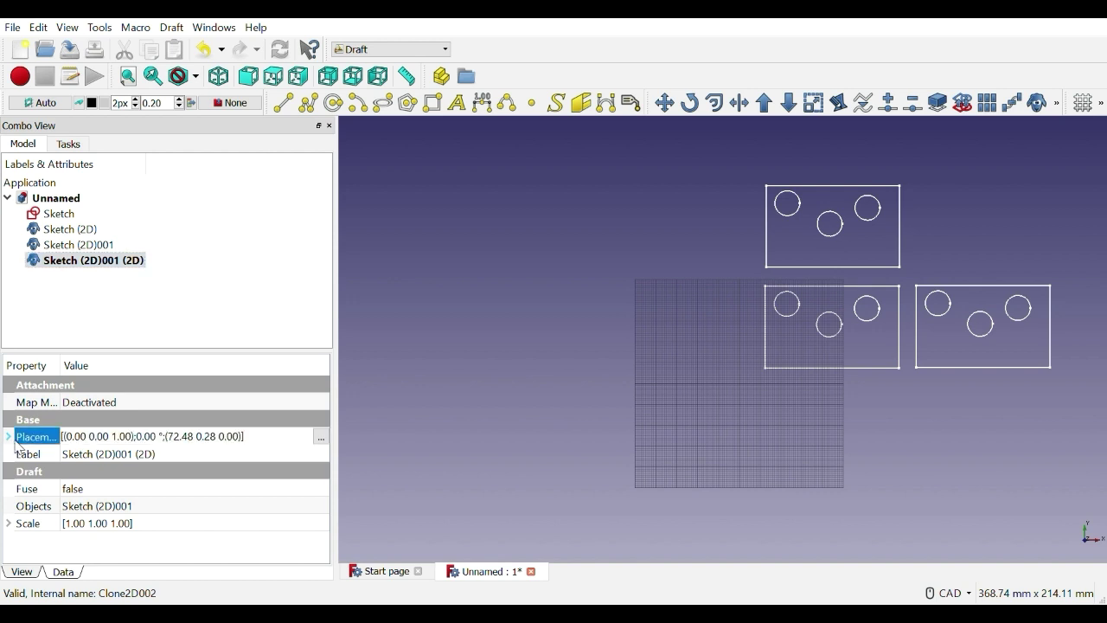
pyautogui.click(8, 437)
pyautogui.click(93, 457)
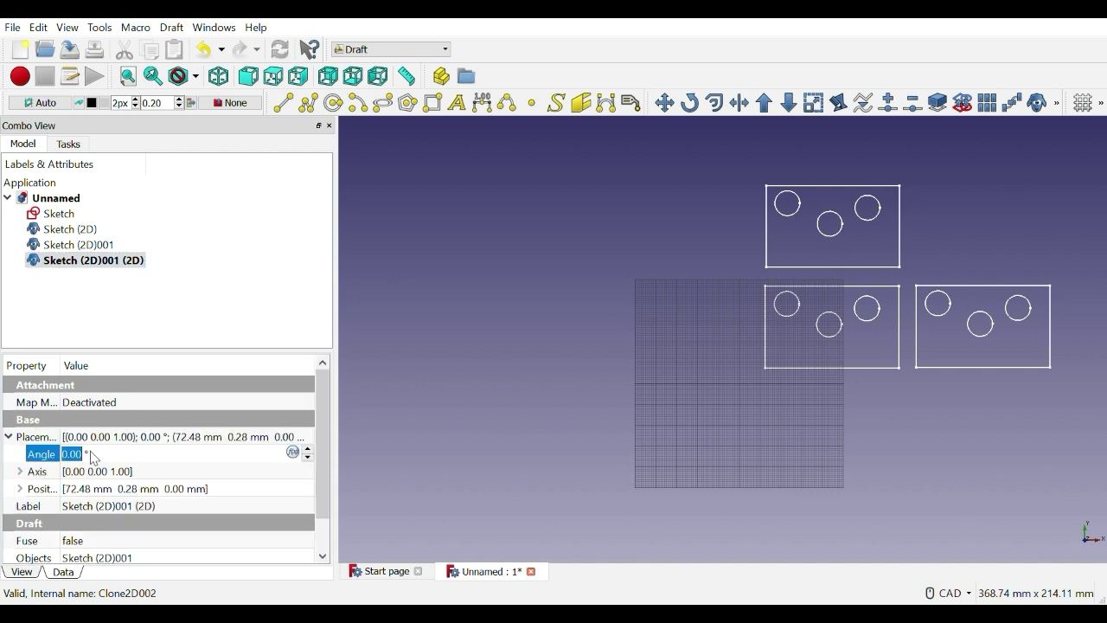
pyautogui.write('90')
pyautogui.press('Return')
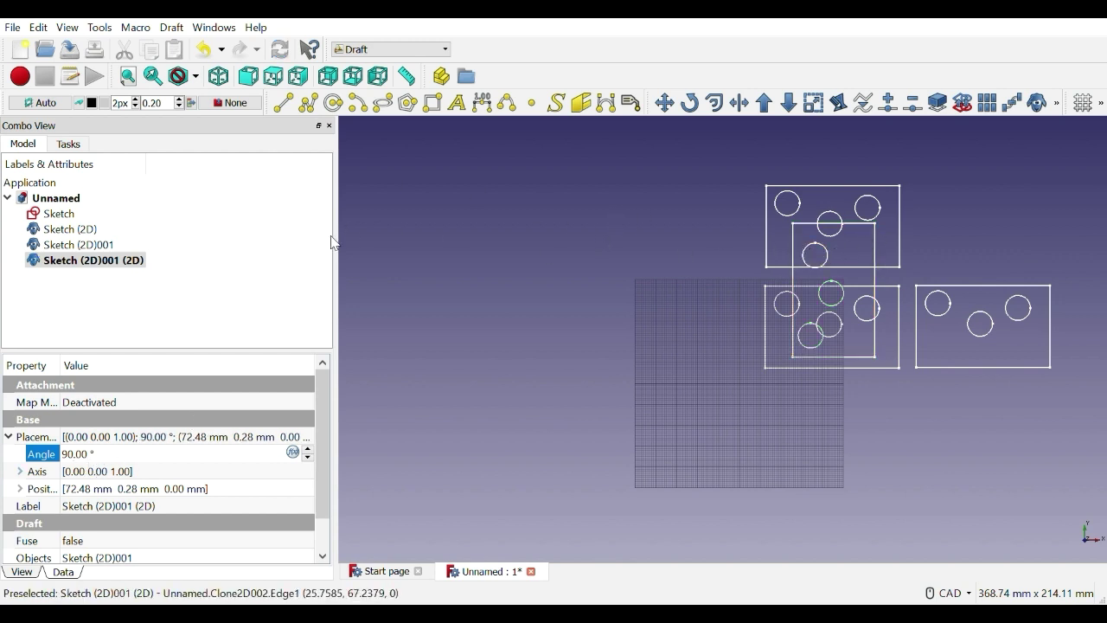
# Move the rotated clone about 60 mm in X and 42 mm in Y, placing it above the right-hand clone
pyautogui.click(665, 103)
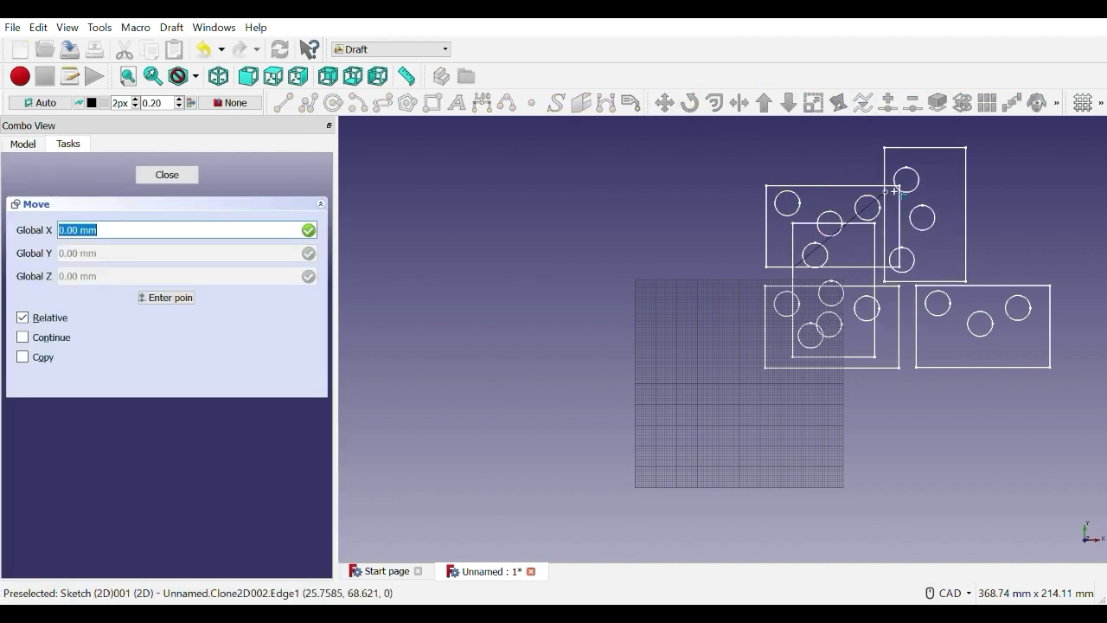
pyautogui.click(919, 184)
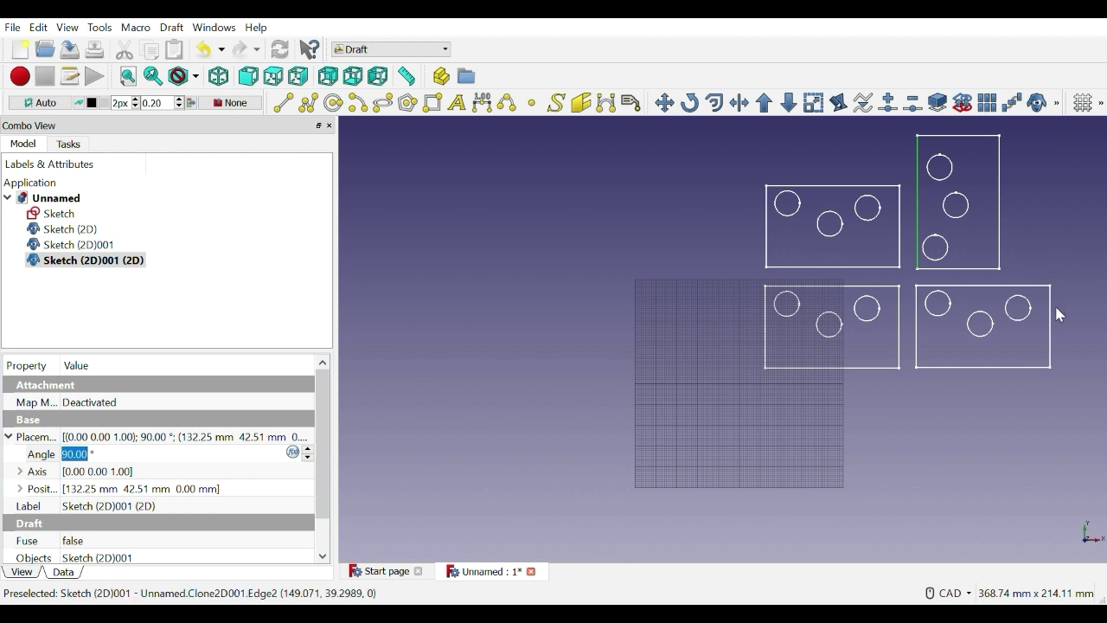
pyautogui.click(1058, 135)
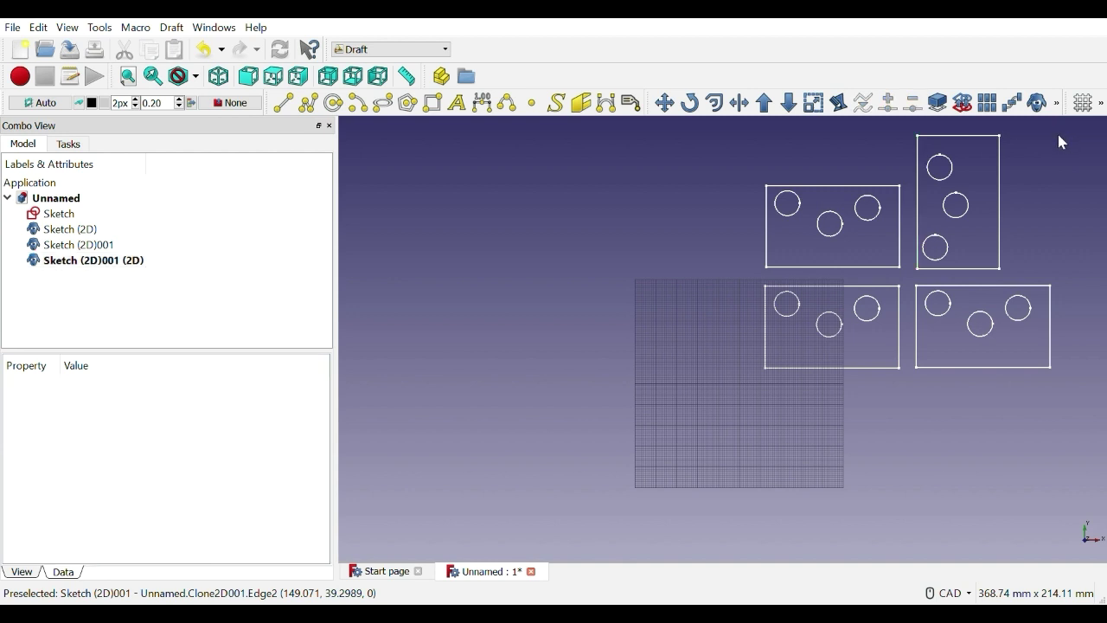
pyautogui.scroll(-2, 1058, 135)
pyautogui.scroll(3, 1058, 136)
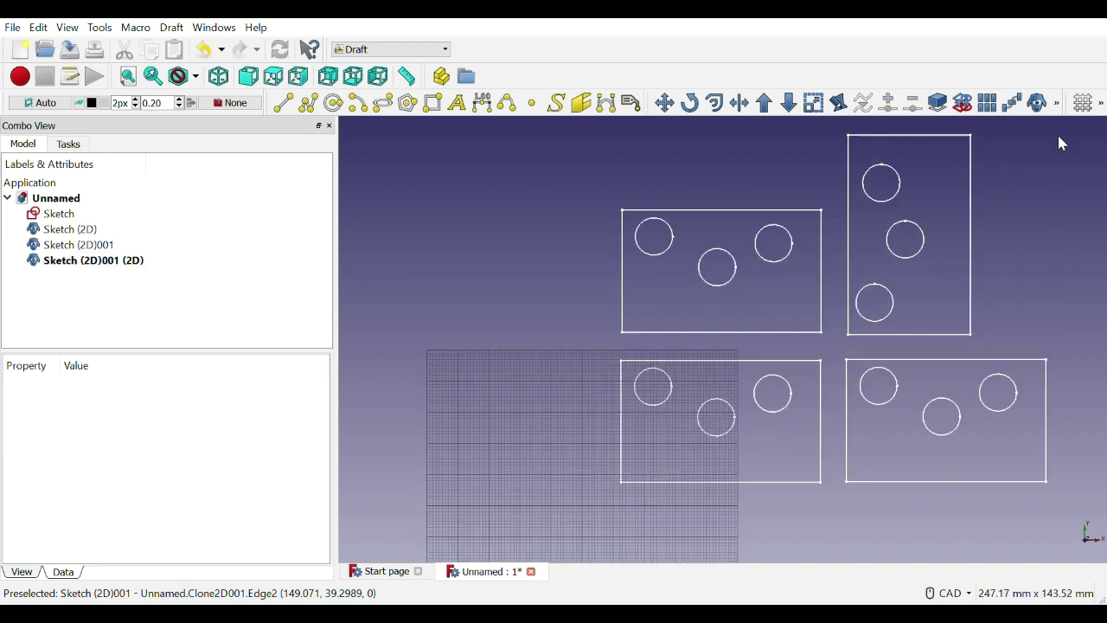
pyautogui.scroll(-1, 1057, 144)
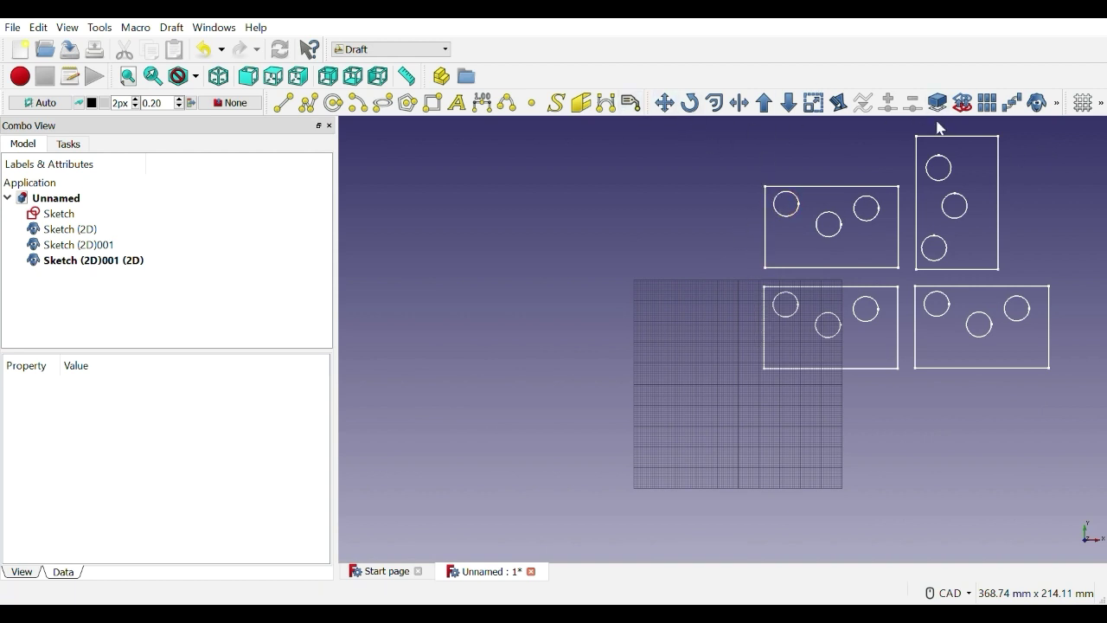
pyautogui.scroll(2, 676, 262)
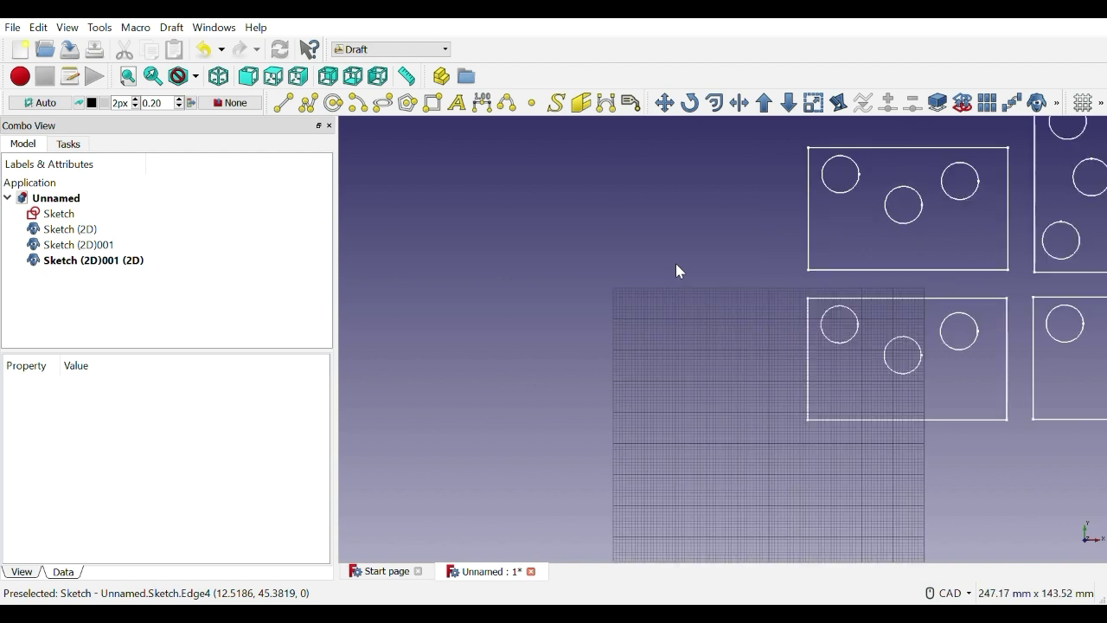
pyautogui.scroll(-2, 676, 263)
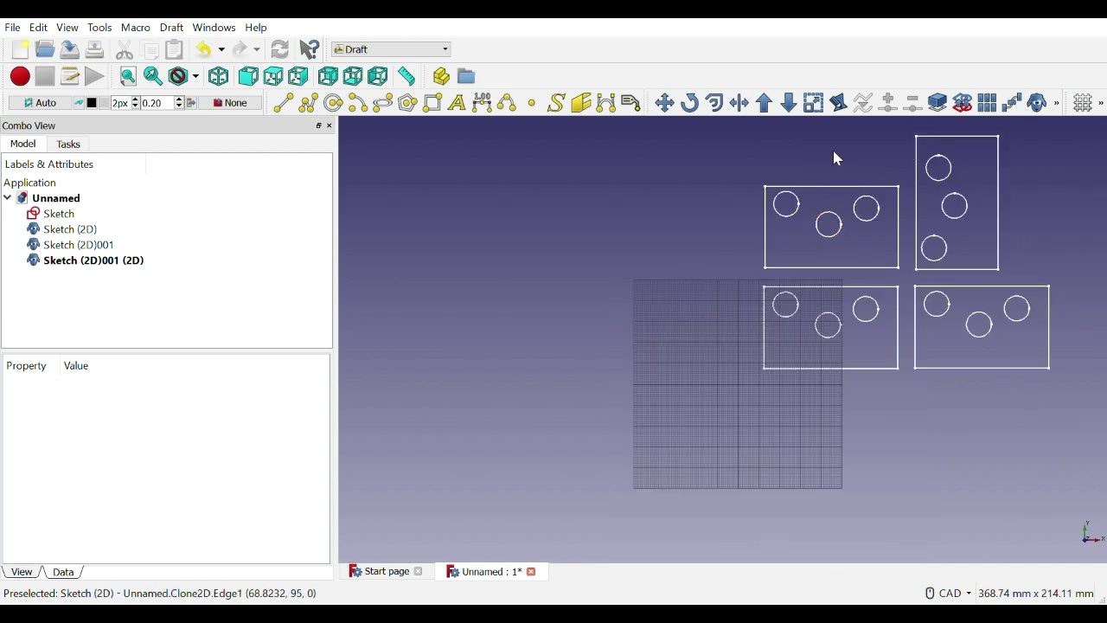
pyautogui.click(407, 76)
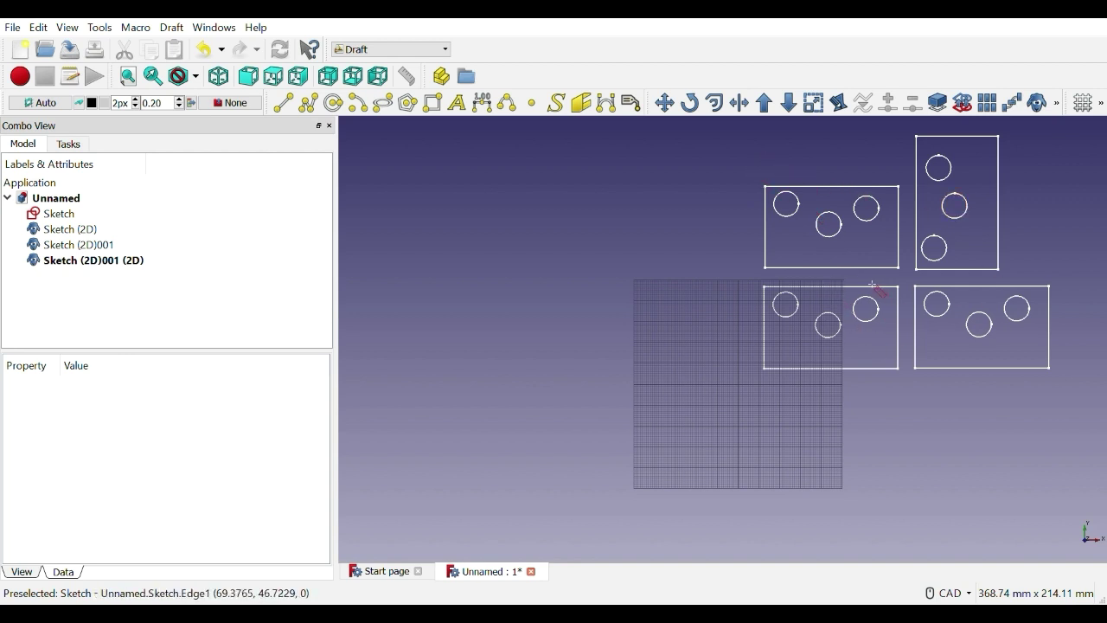
# Edit the original sketch to set the upper-left circle's radius constraint to 8 mm, and close the sketch
pyautogui.click(43, 216)
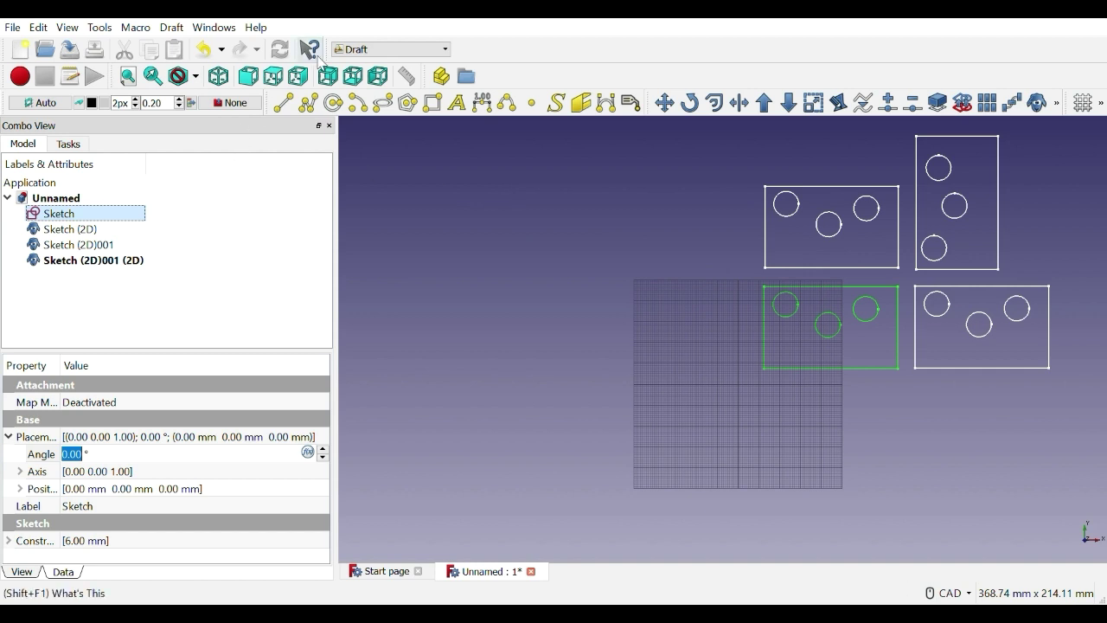
pyautogui.doubleClick(55, 216)
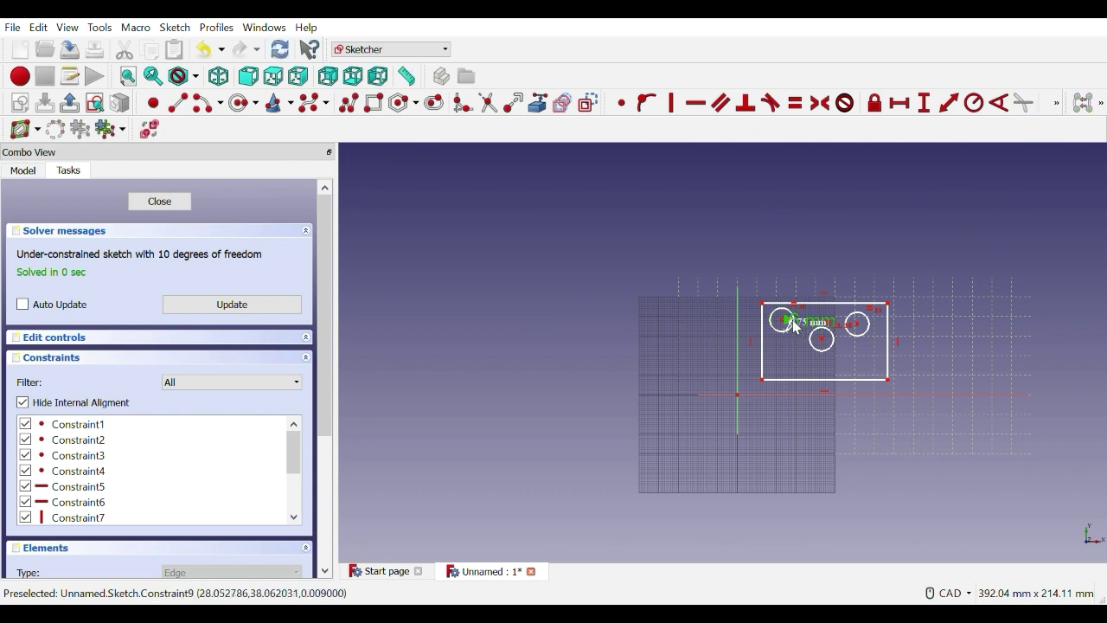
pyautogui.scroll(4, 802, 323)
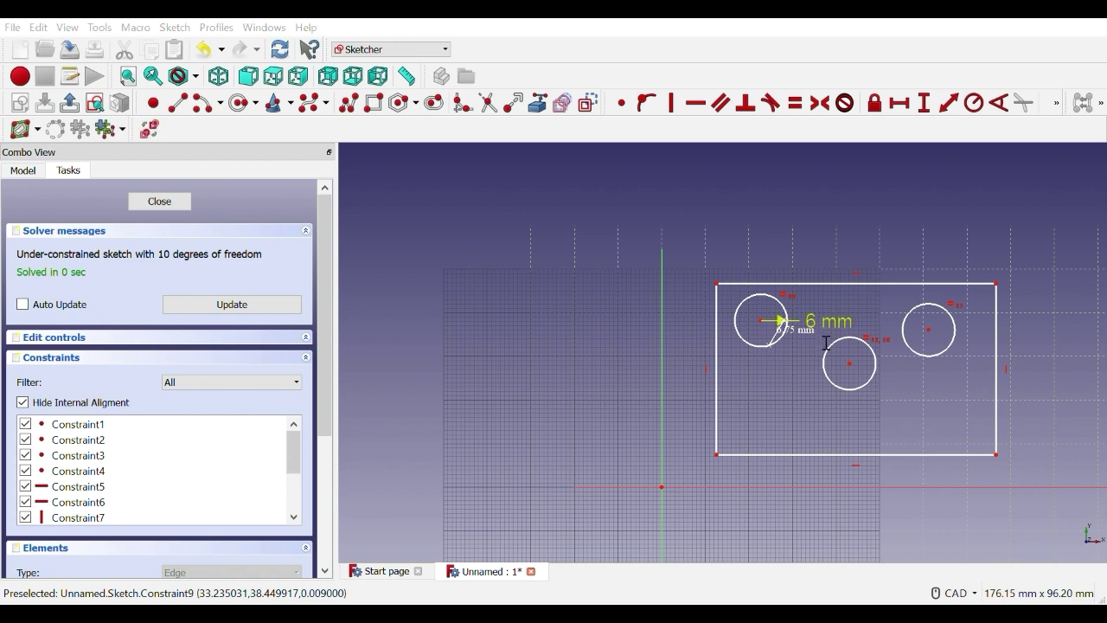
pyautogui.doubleClick(826, 343)
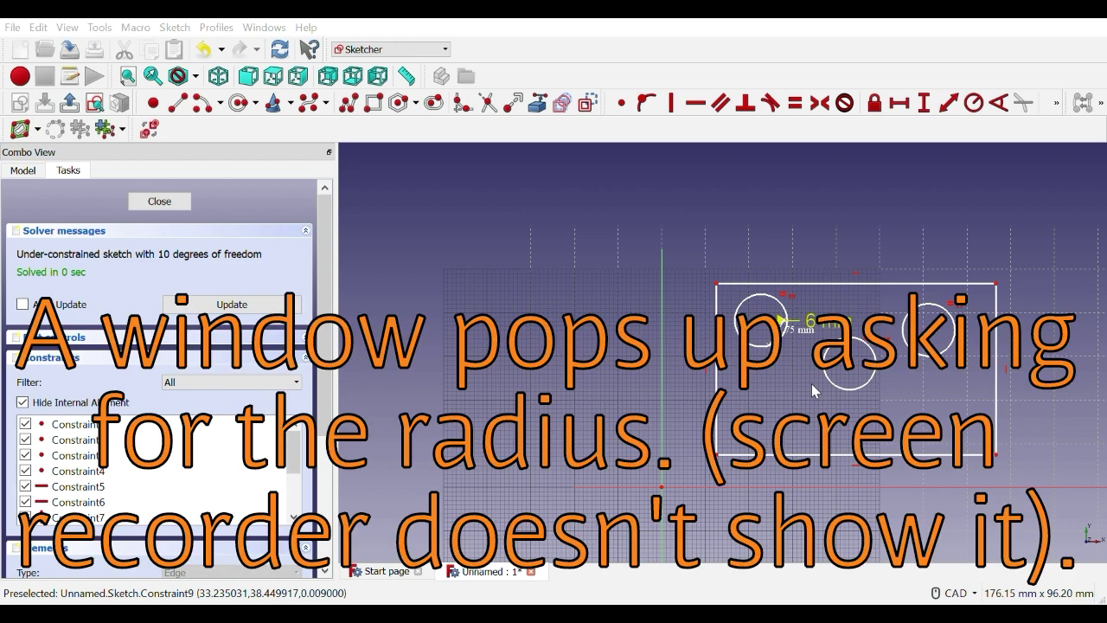
pyautogui.write('8')
pyautogui.press('Return')
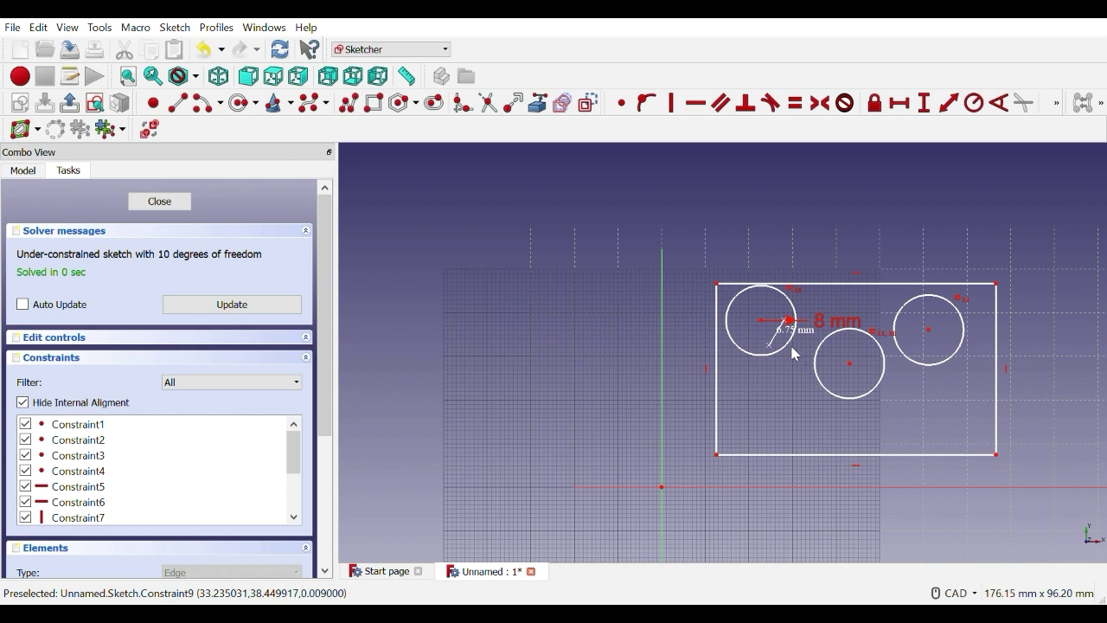
pyautogui.click(159, 201)
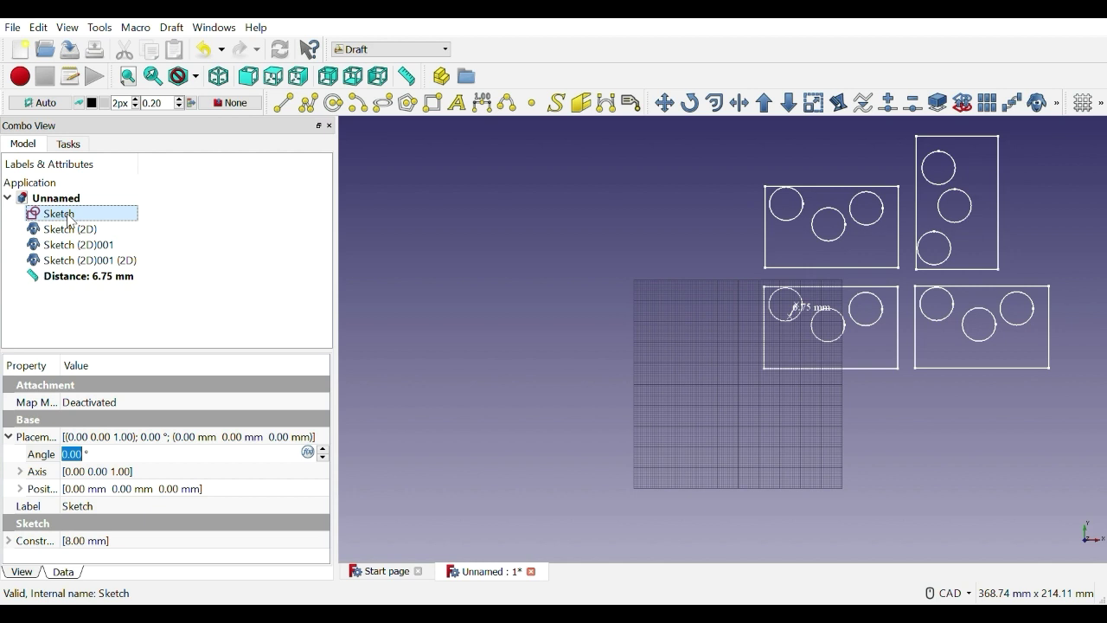
# Delete the stray distance measurement from the document
pyautogui.click(74, 278)
pyautogui.press('Delete')
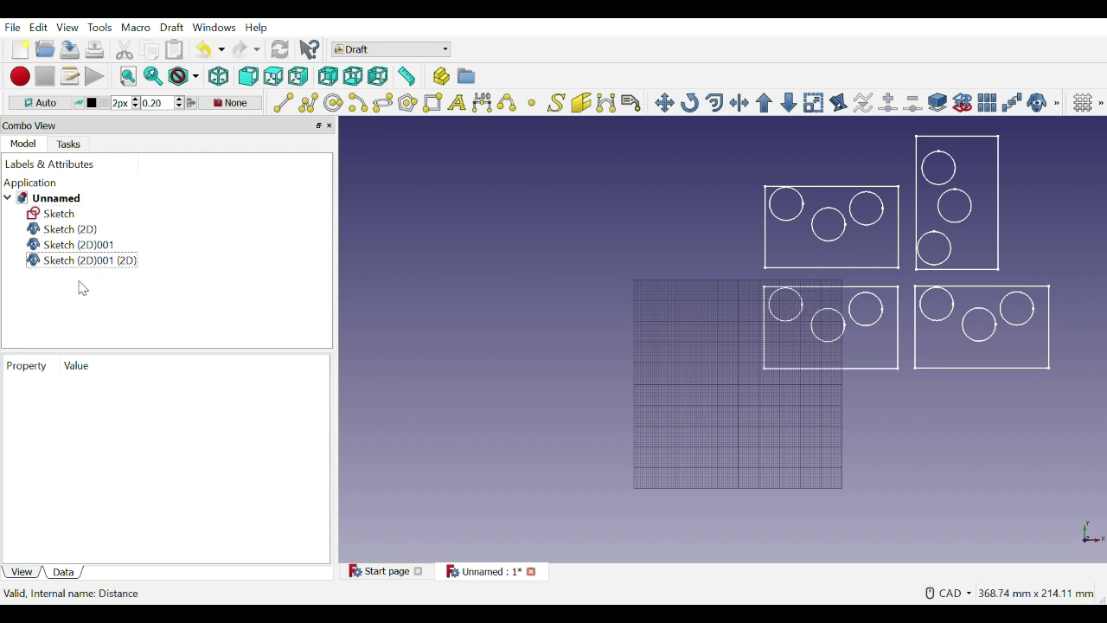
# Switch to the Part workbench and extrude the original sketch 6 mm along its normal in the reversed direction
pyautogui.click(59, 216)
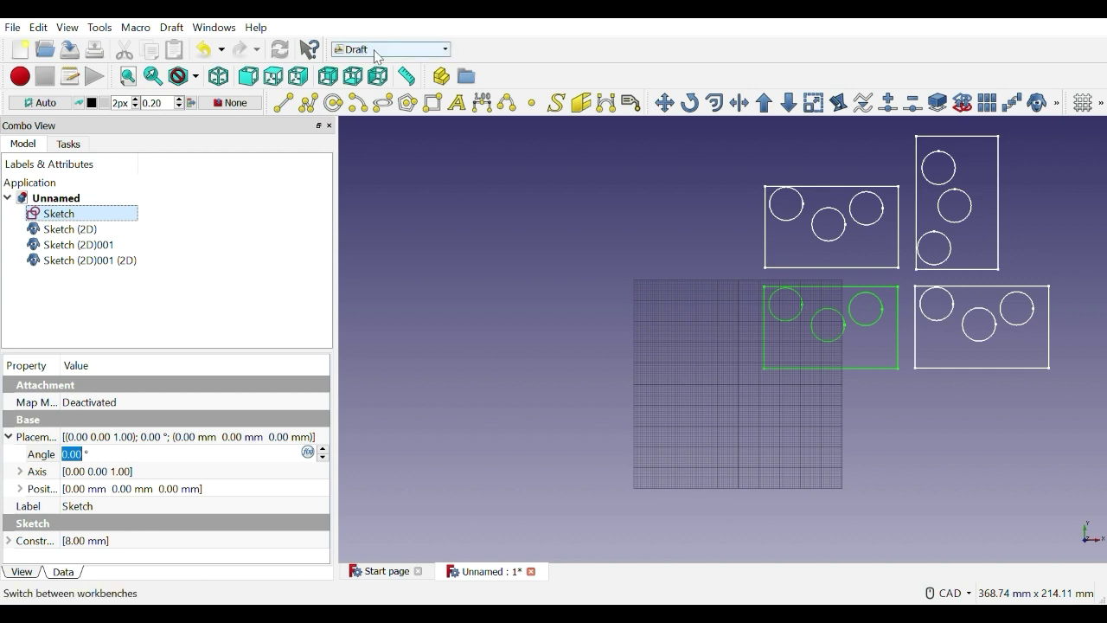
pyautogui.click(446, 50)
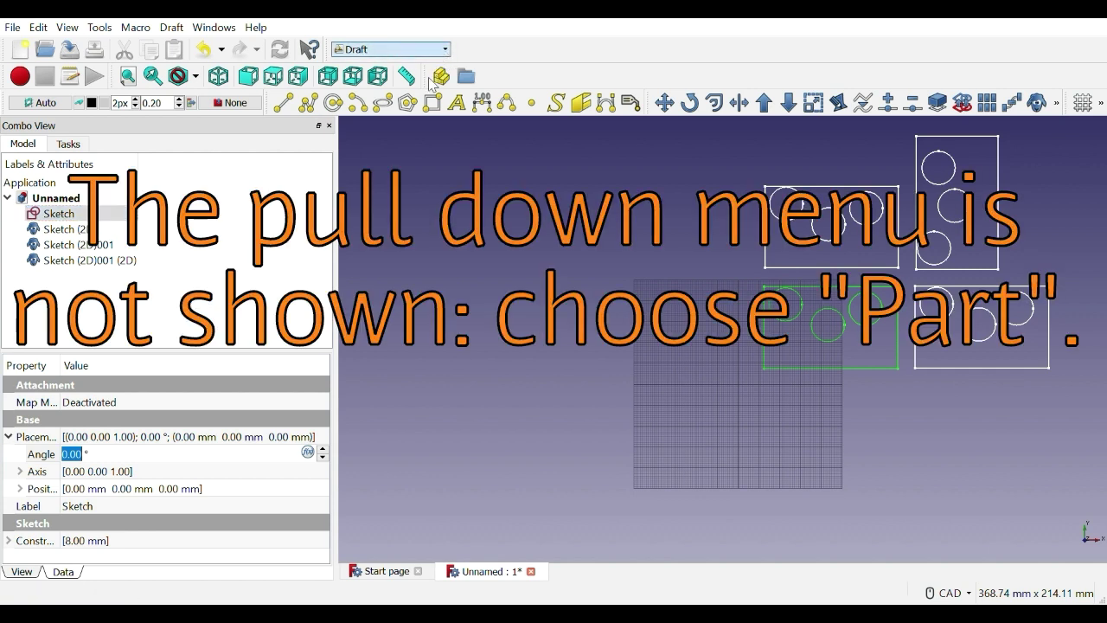
pyautogui.click(384, 197)
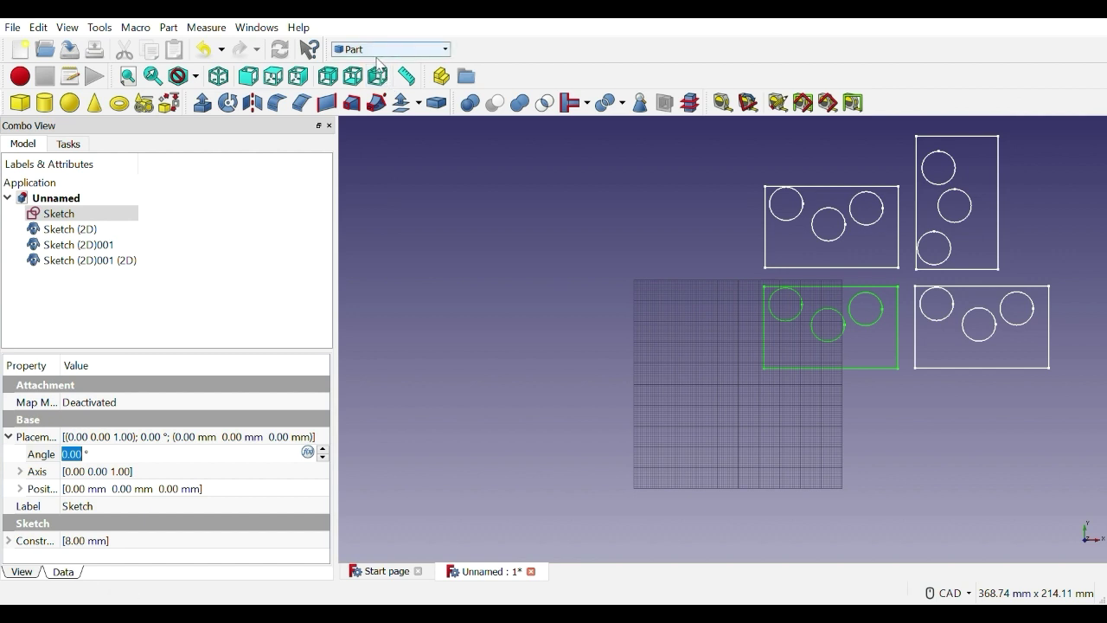
pyautogui.click(50, 216)
pyautogui.click(204, 104)
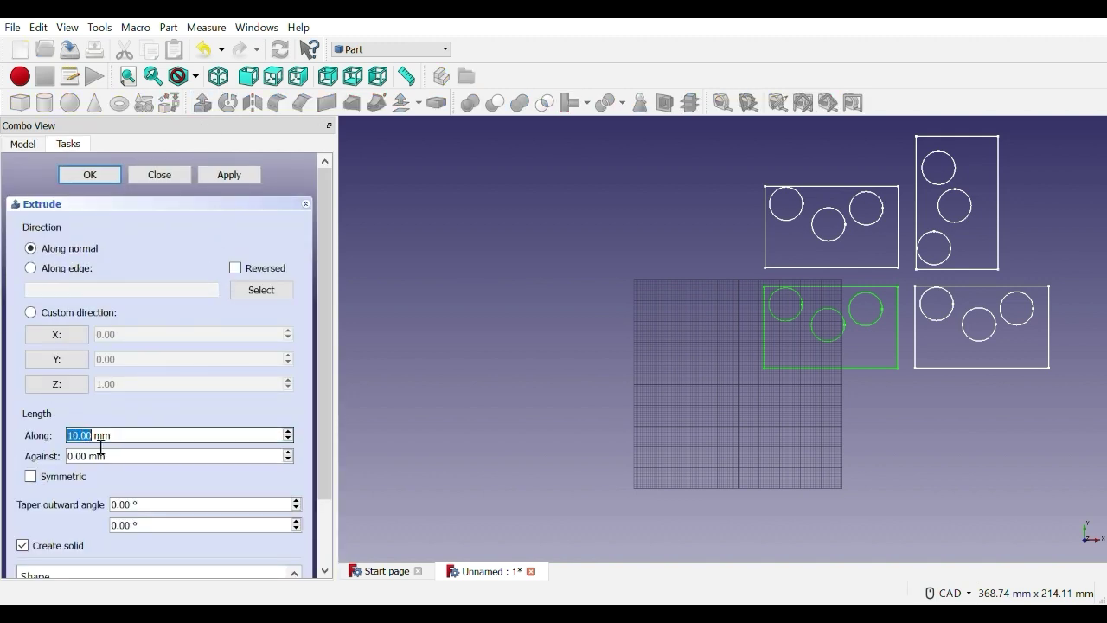
pyautogui.write('6')
pyautogui.hotkey('ctrl', 'a')
pyautogui.click(236, 268)
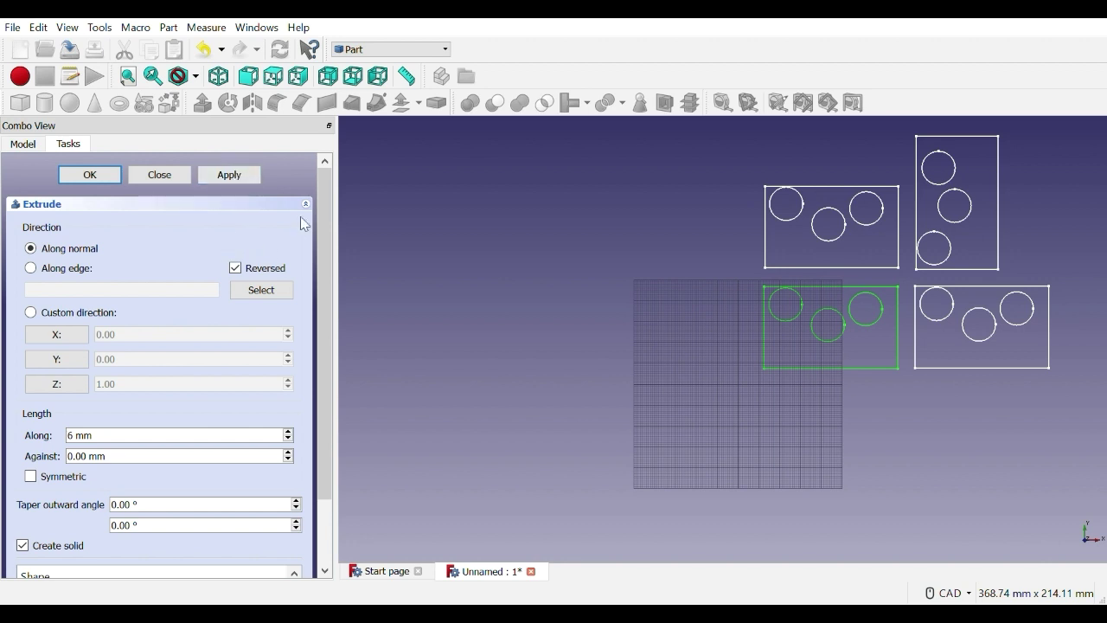
pyautogui.moveTo(322, 204)
pyautogui.mouseDown()
pyautogui.moveTo(333, 269)
pyautogui.moveTo(331, 204)
pyautogui.mouseUp()
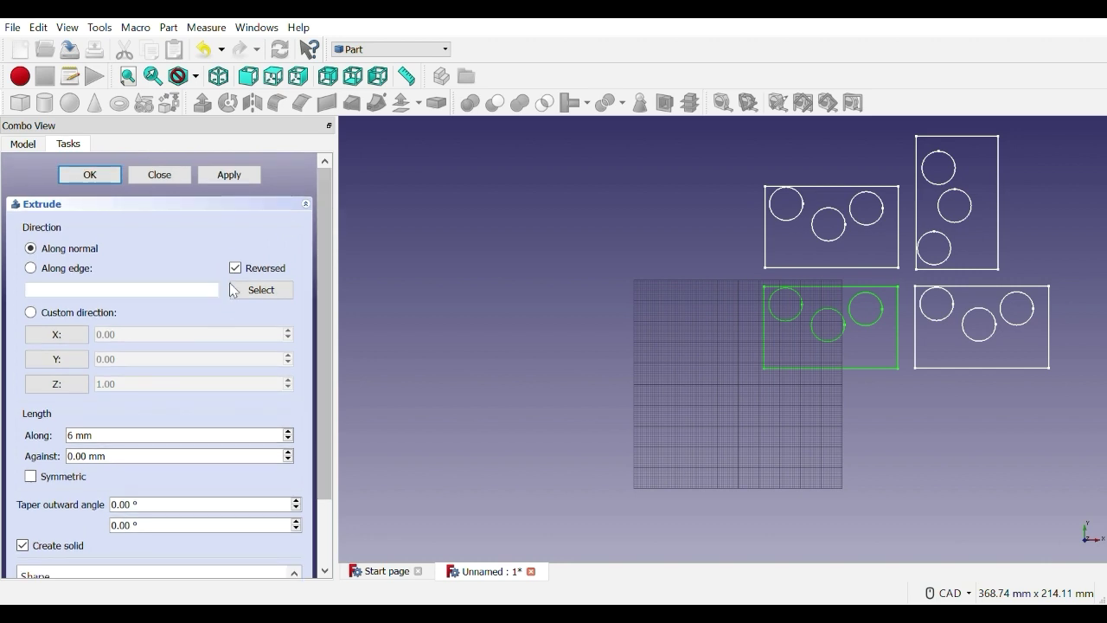
pyautogui.click(232, 176)
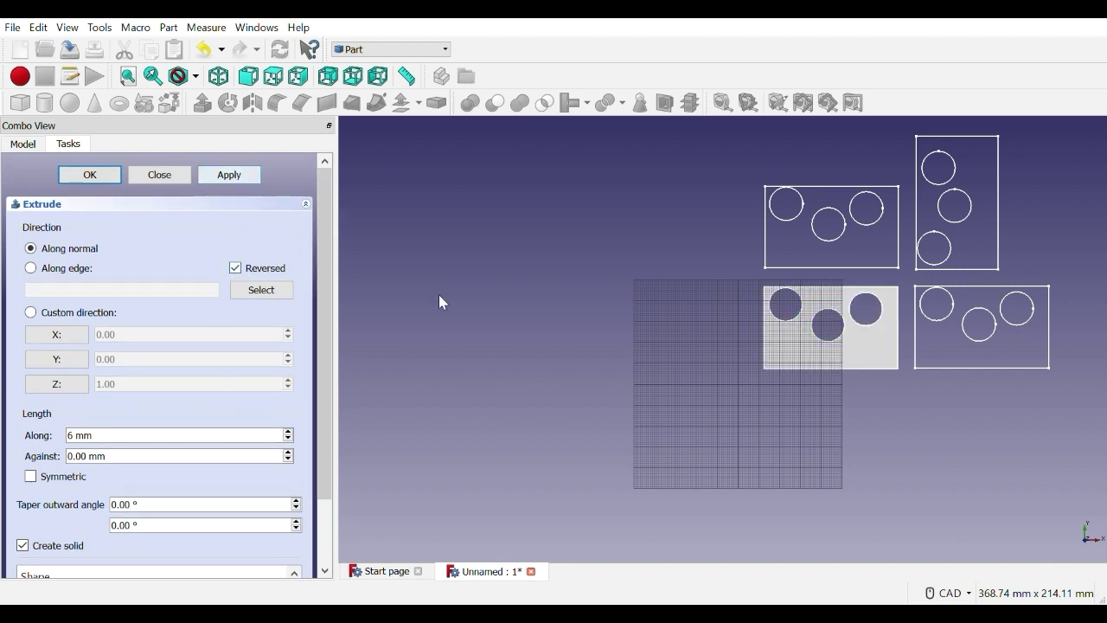
# Apply the reversed 6 mm extrusion of the original sketch and finish the Extrude command
pyautogui.moveTo(581, 338)
pyautogui.mouseDown(button='middle')
pyautogui.moveTo(816, 341)
pyautogui.moveTo(634, 335)
pyautogui.mouseUp(button='middle')
pyautogui.click(230, 177)
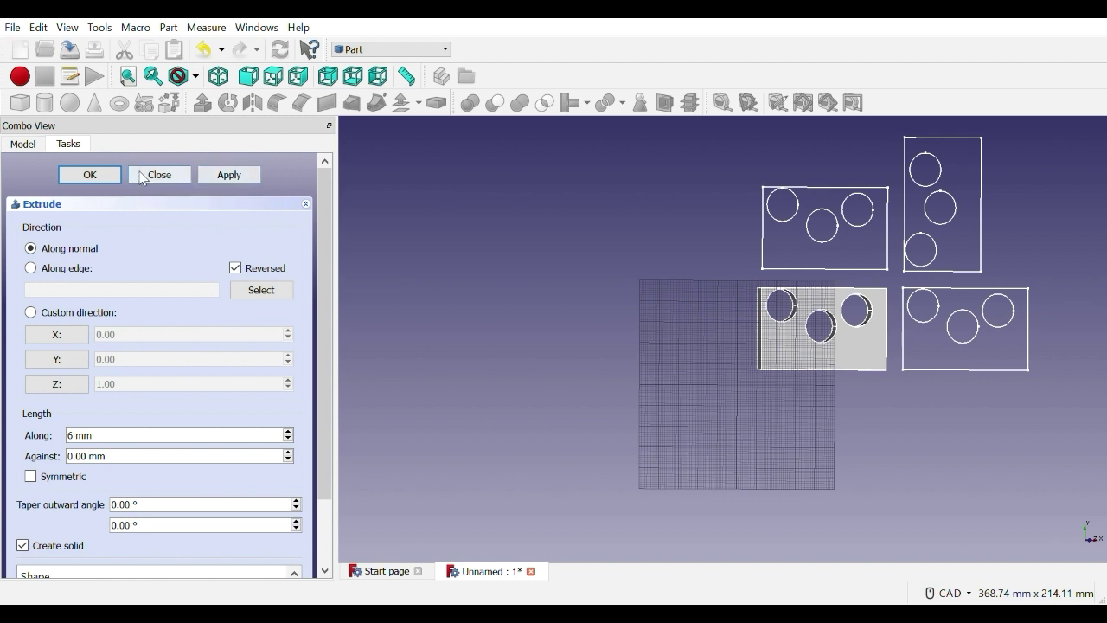
pyautogui.click(91, 177)
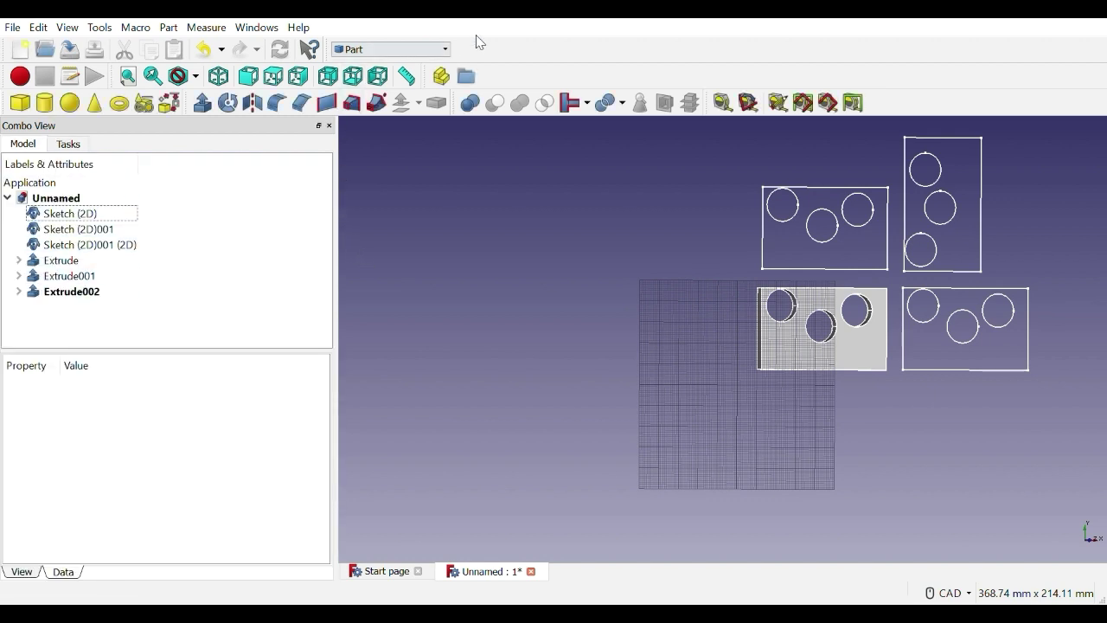
# Switch to the Path workbench and create a job for the extruded plate, keeping the default stock, tool and output settings
pyautogui.click(447, 51)
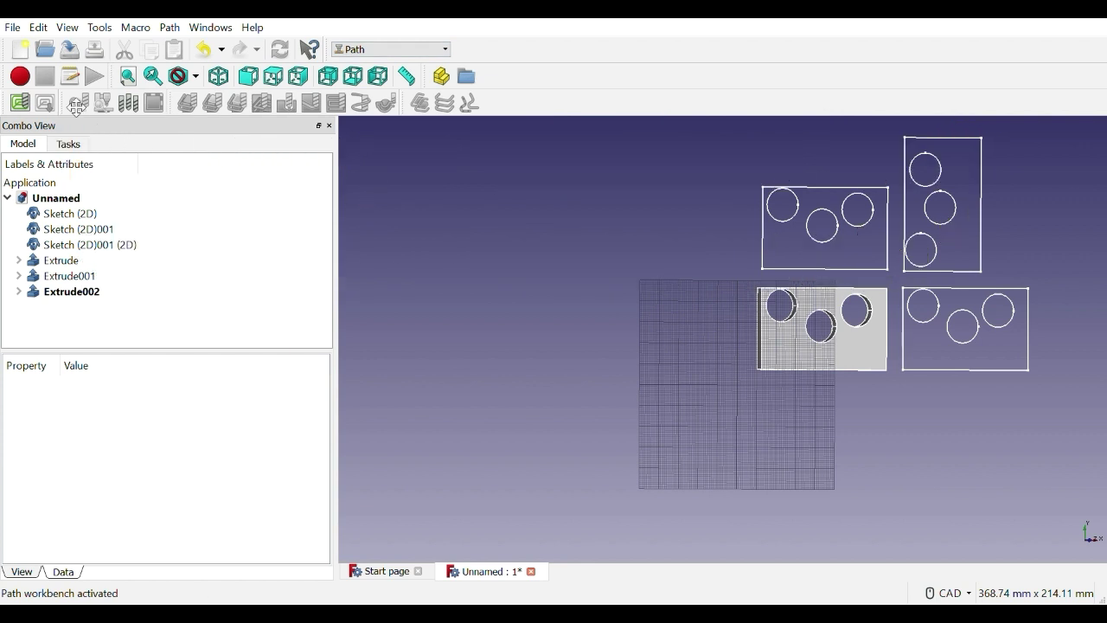
pyautogui.click(22, 106)
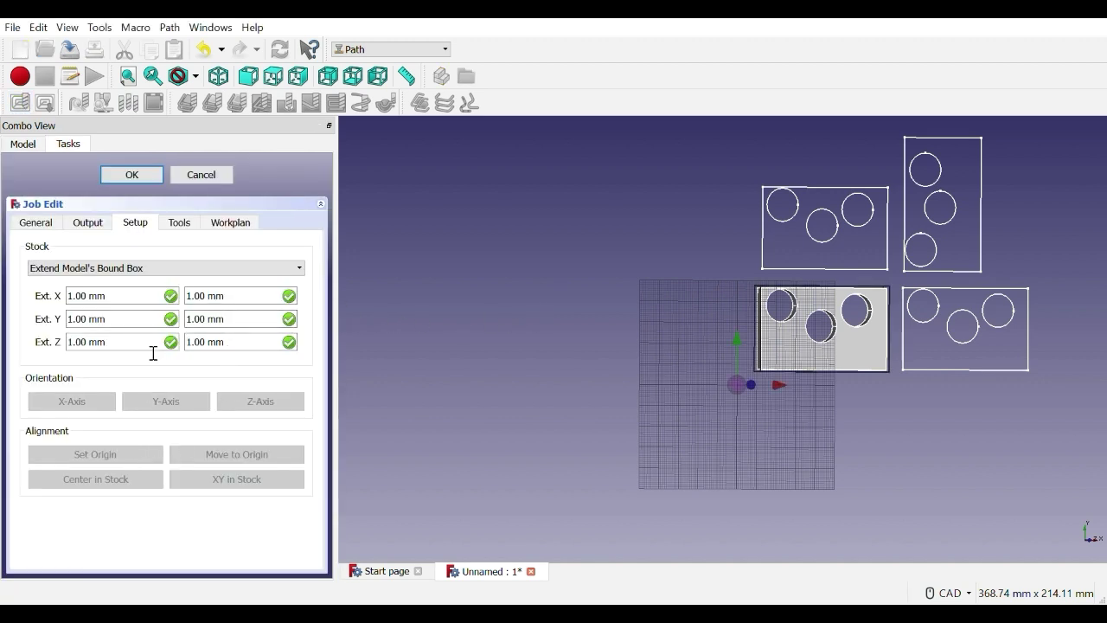
pyautogui.click(179, 222)
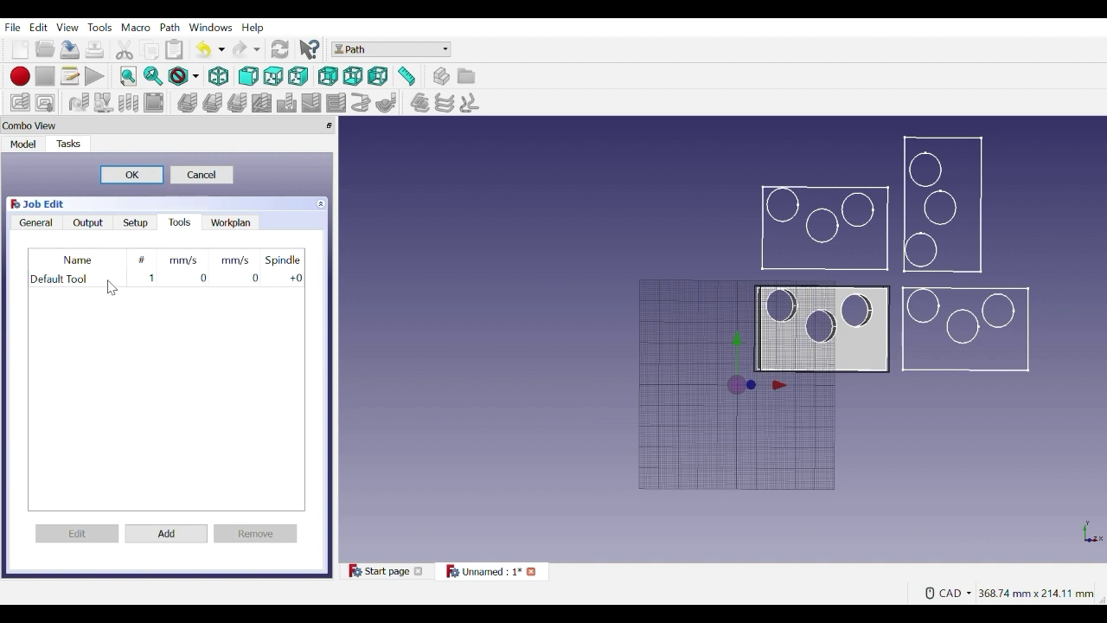
pyautogui.click(135, 224)
pyautogui.click(101, 224)
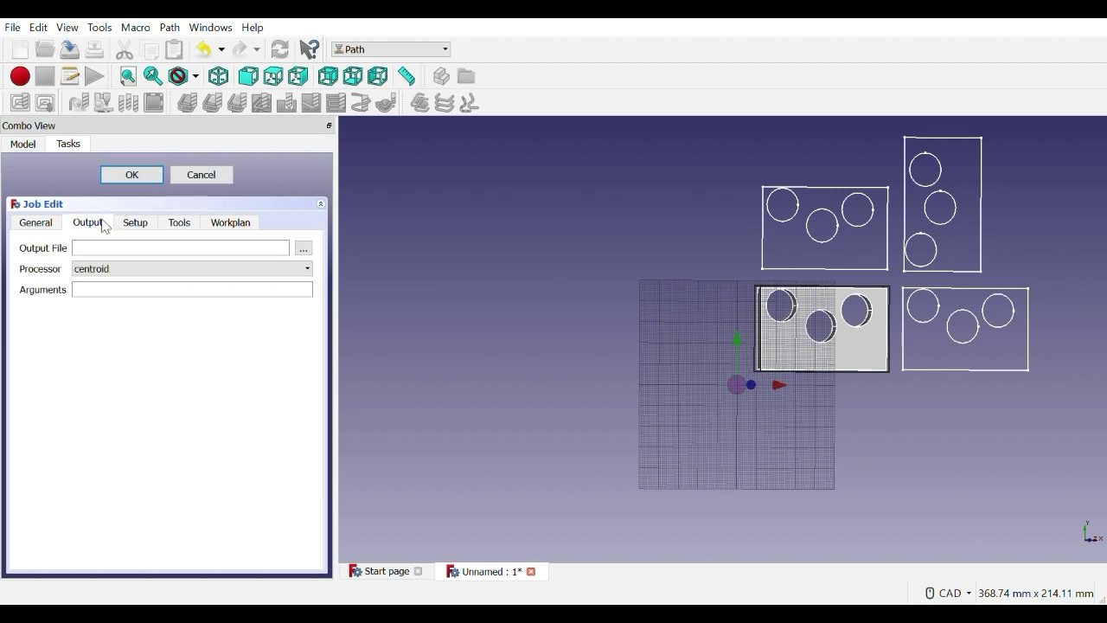
pyautogui.click(104, 332)
pyautogui.click(132, 174)
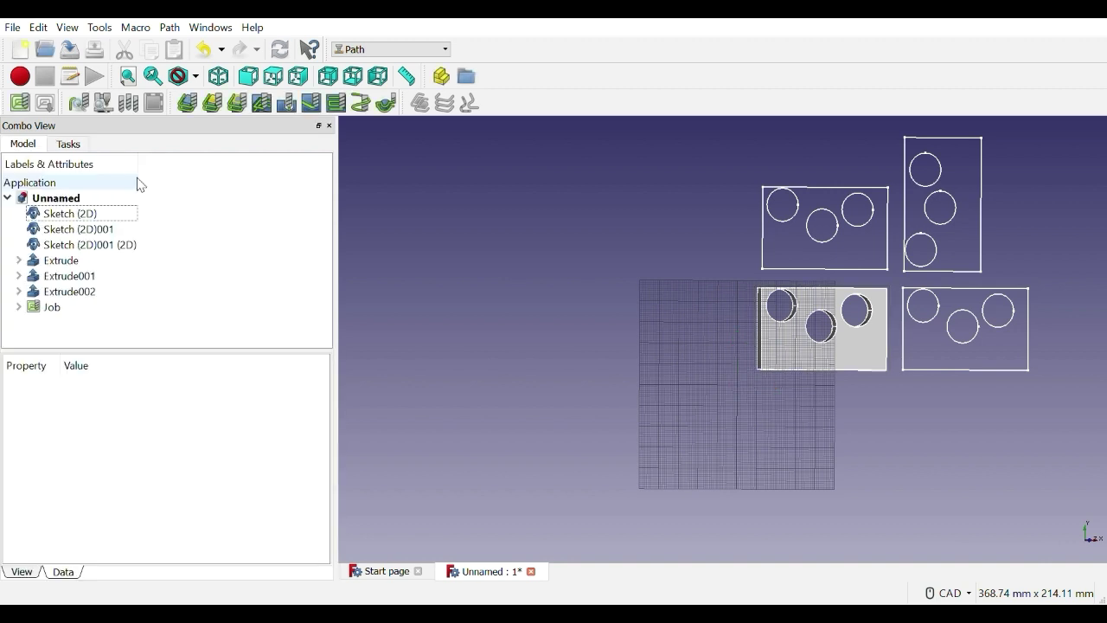
# Set the Final Depth Expression in the job's SetupSheet to -6.1mm
pyautogui.click(19, 308)
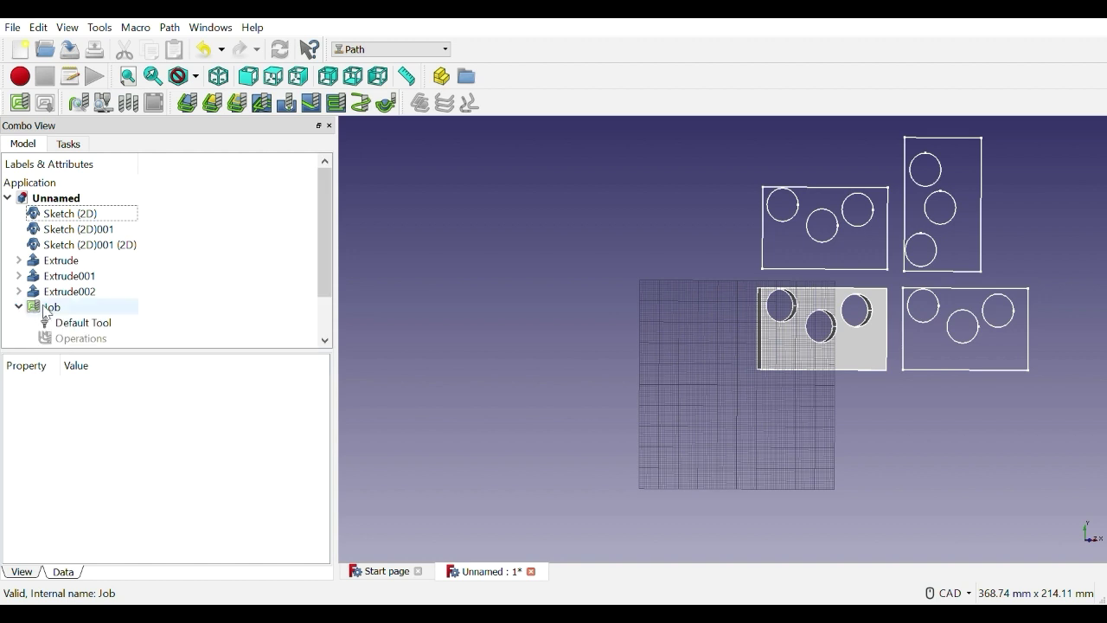
pyautogui.moveTo(318, 255); pyautogui.dragTo(320, 313)
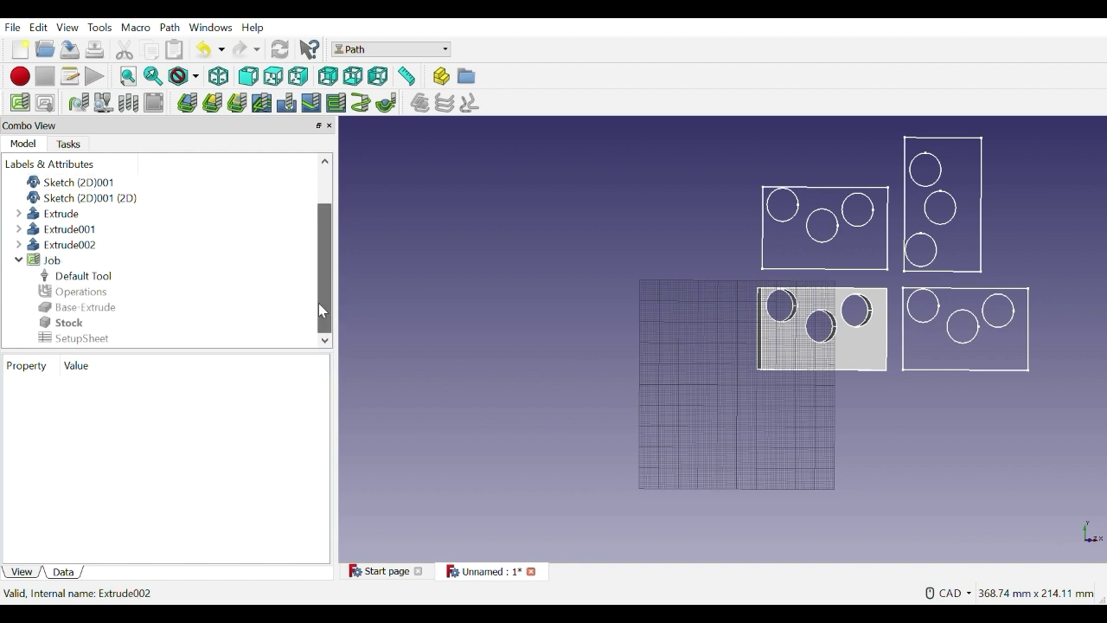
pyautogui.doubleClick(57, 340)
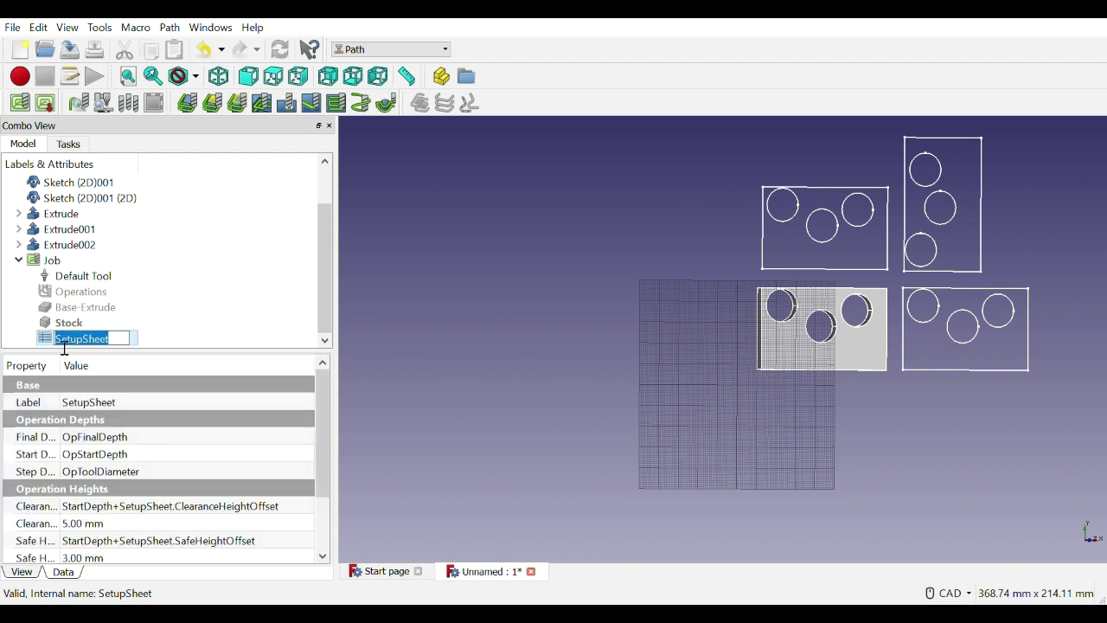
pyautogui.click(46, 343)
pyautogui.moveTo(68, 374); pyautogui.dragTo(158, 380)
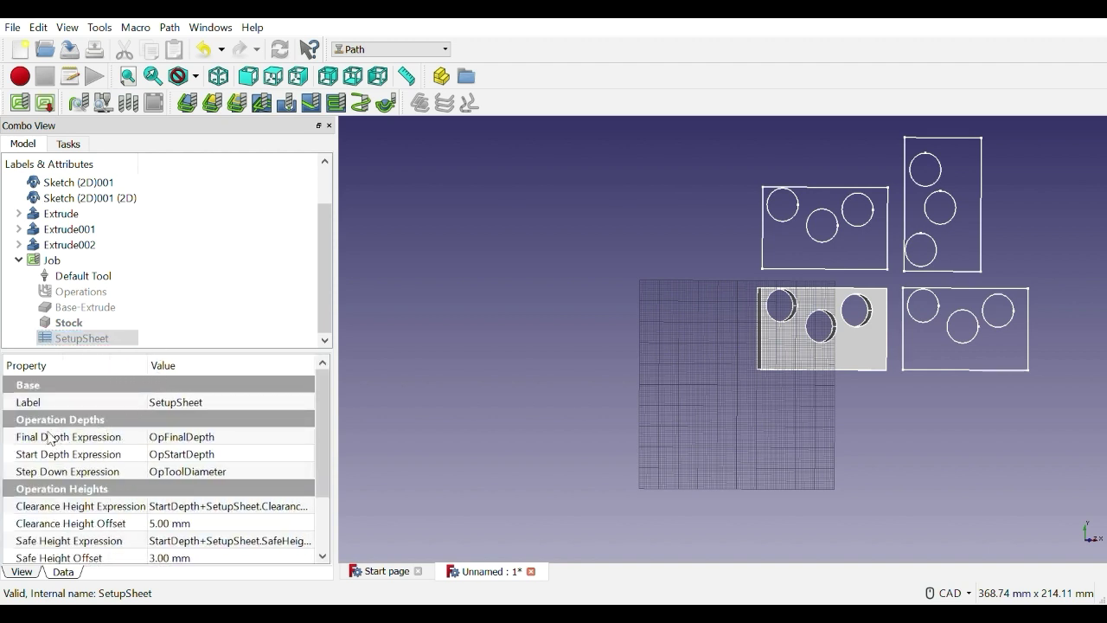
pyautogui.click(222, 442)
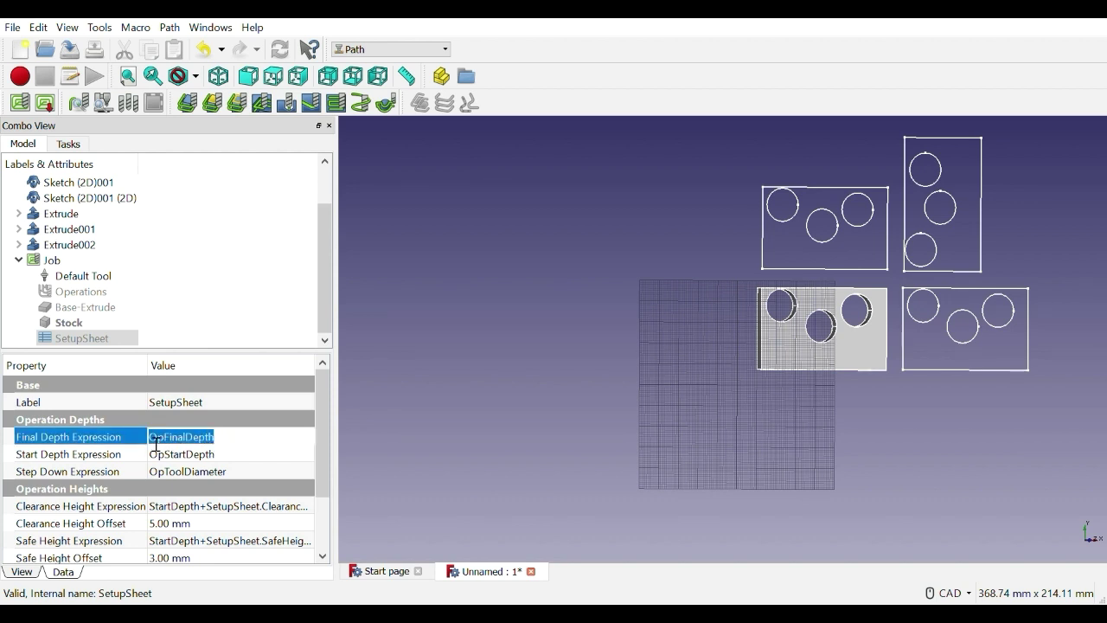
pyautogui.moveTo(326, 468)
pyautogui.mouseDown()
pyautogui.moveTo(330, 524)
pyautogui.moveTo(331, 441)
pyautogui.moveTo(322, 532)
pyautogui.moveTo(321, 470)
pyautogui.mouseUp()
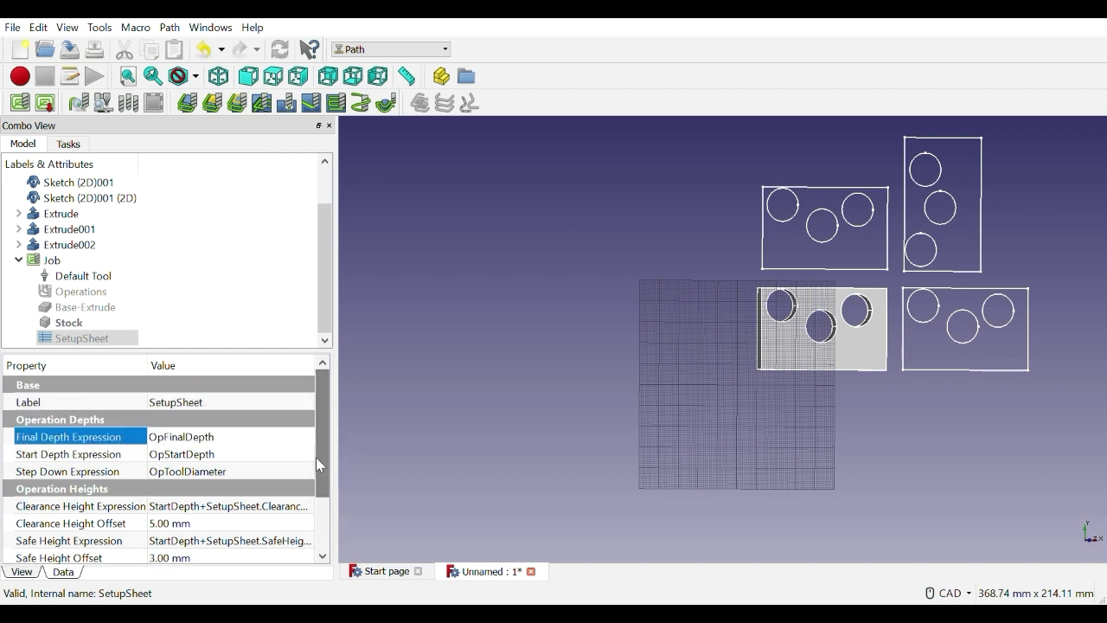
pyautogui.moveTo(249, 448); pyautogui.dragTo(139, 447)
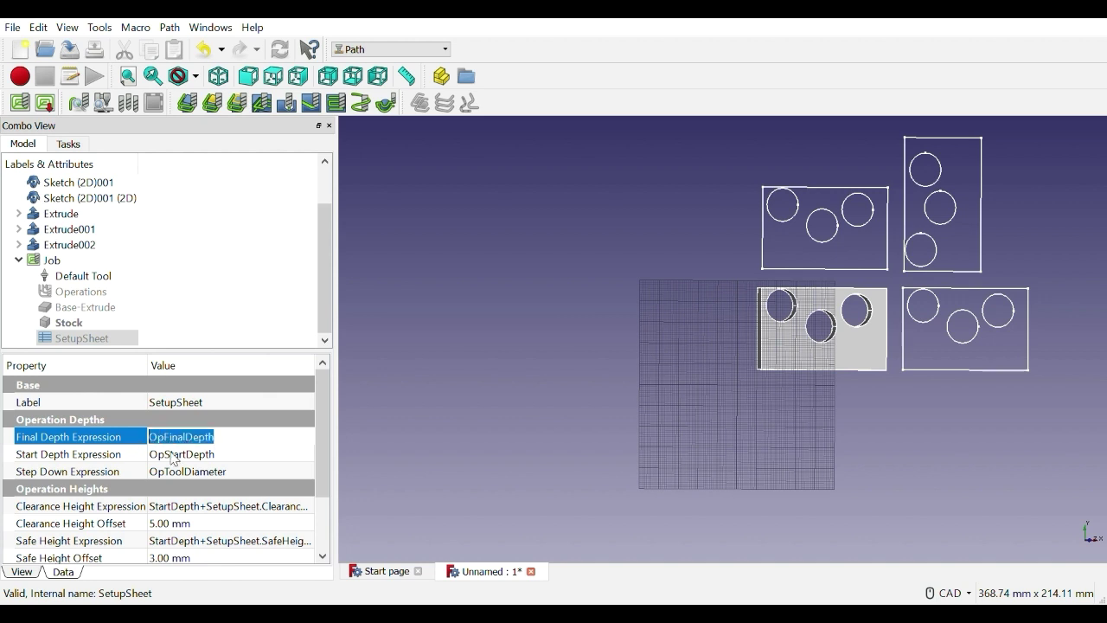
pyautogui.press('BackSpace')
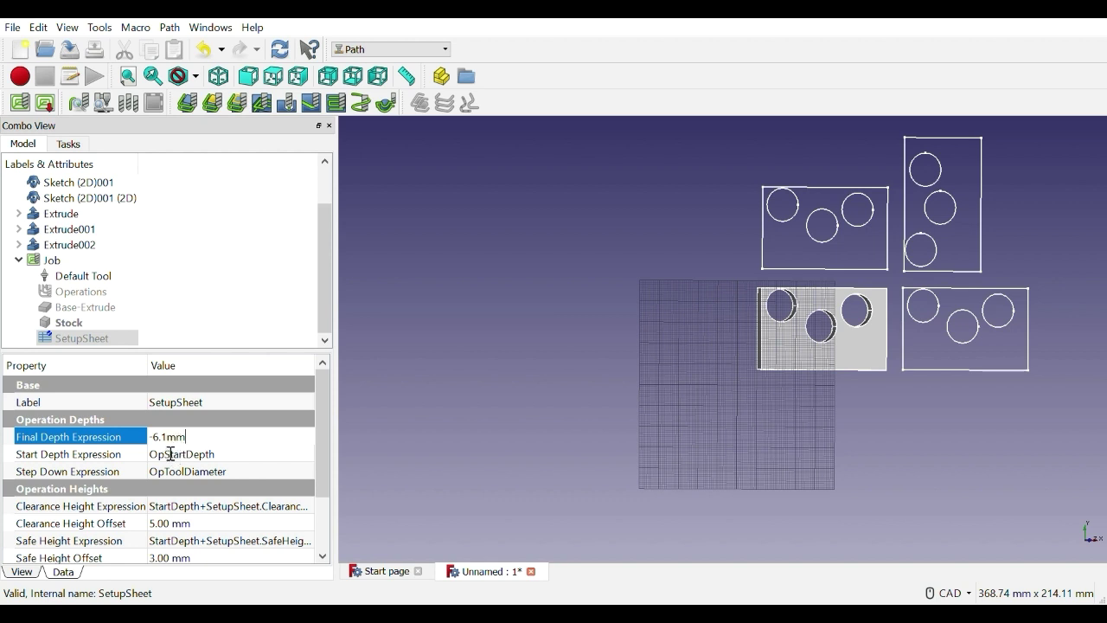
# Set the SetupSheet's Start Depth Expression to 0 and its Step Down Expression to 1mm
pyautogui.click(230, 458)
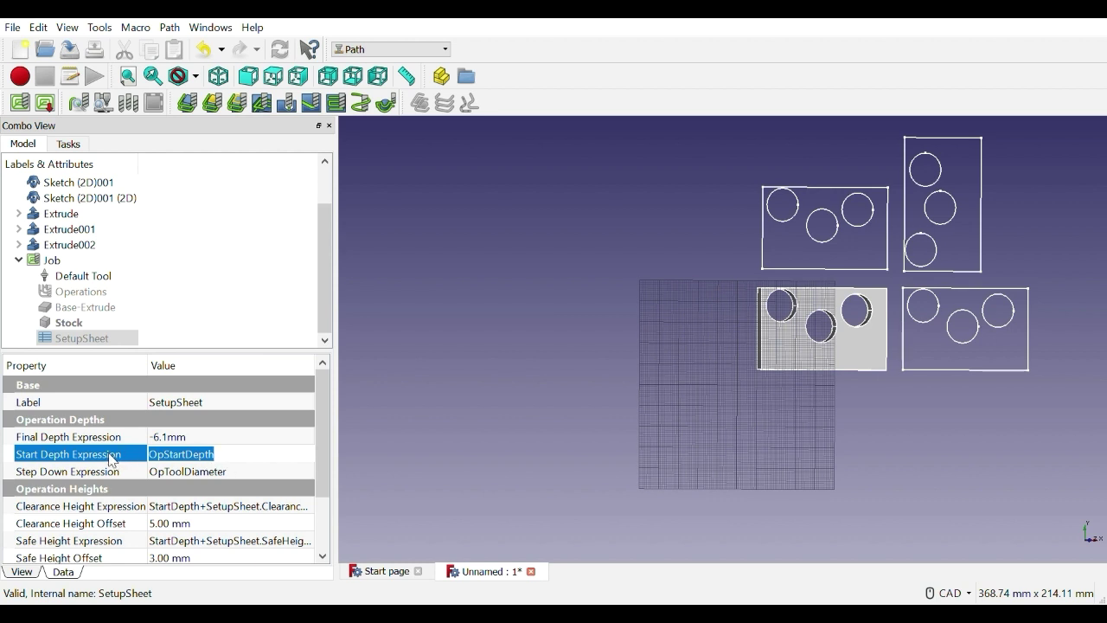
pyautogui.write('0')
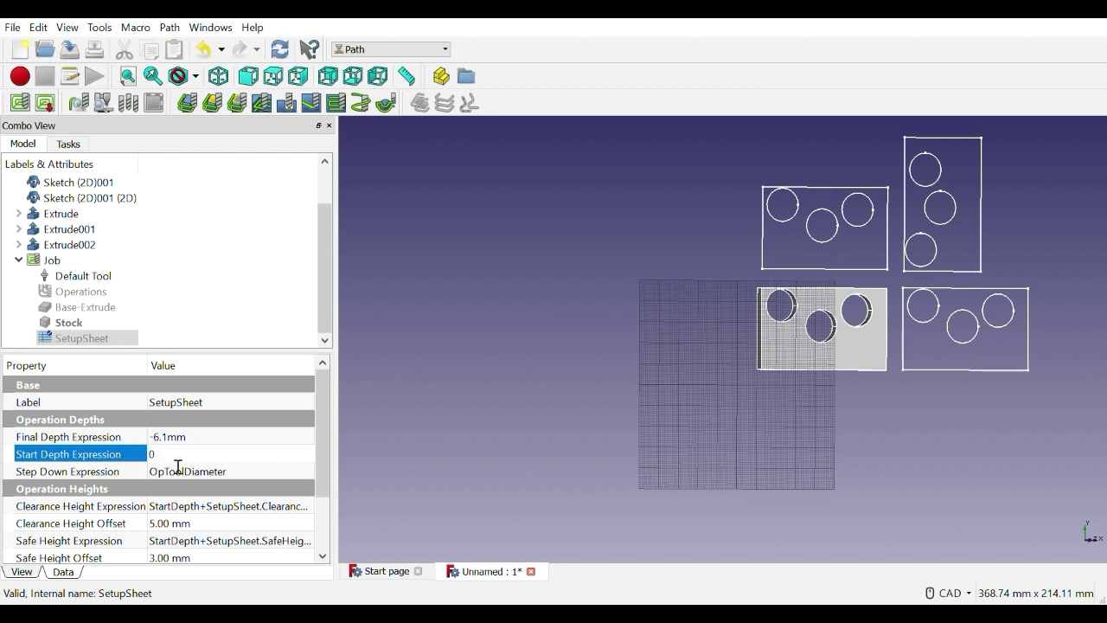
pyautogui.click(161, 472)
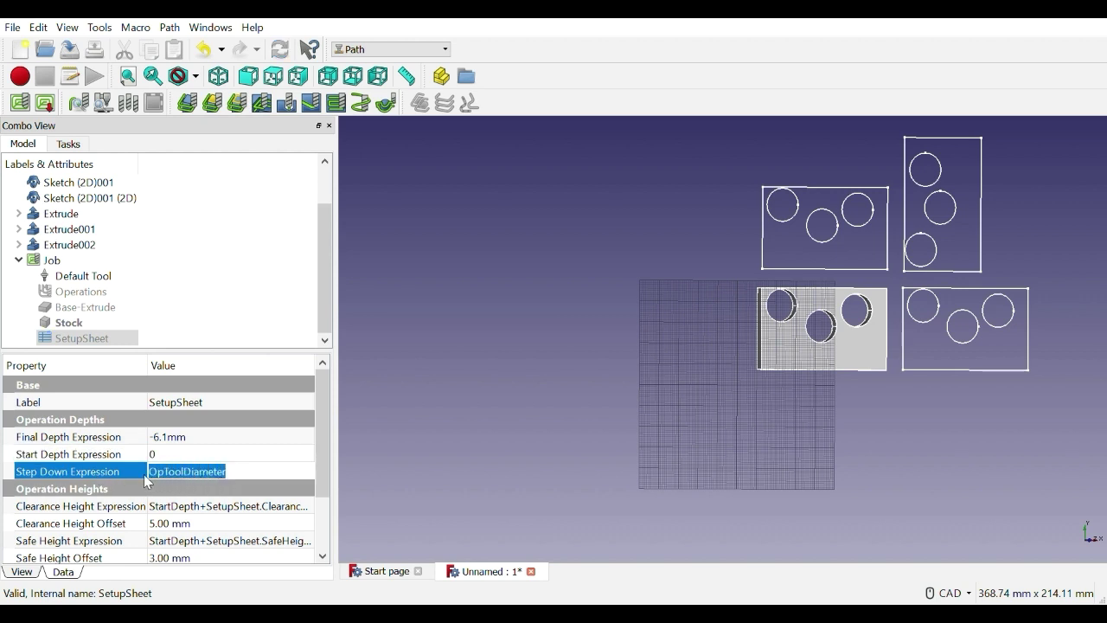
pyautogui.write('1mm')
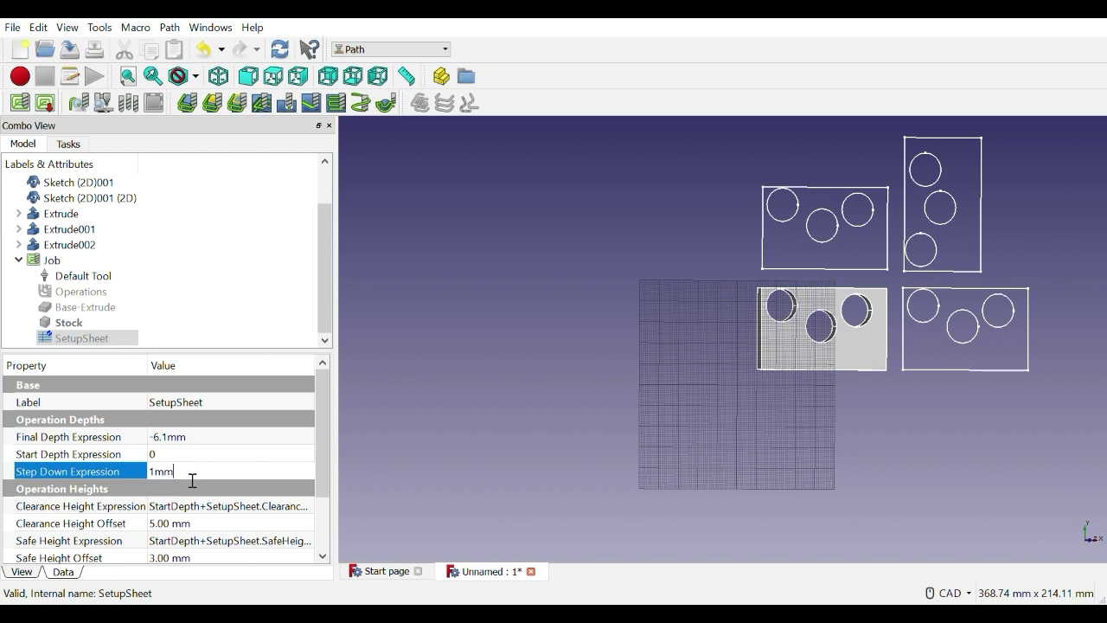
pyautogui.press('Return')
pyautogui.moveTo(325, 452)
pyautogui.mouseDown()
pyautogui.moveTo(321, 474)
pyautogui.moveTo(322, 452)
pyautogui.mouseUp()
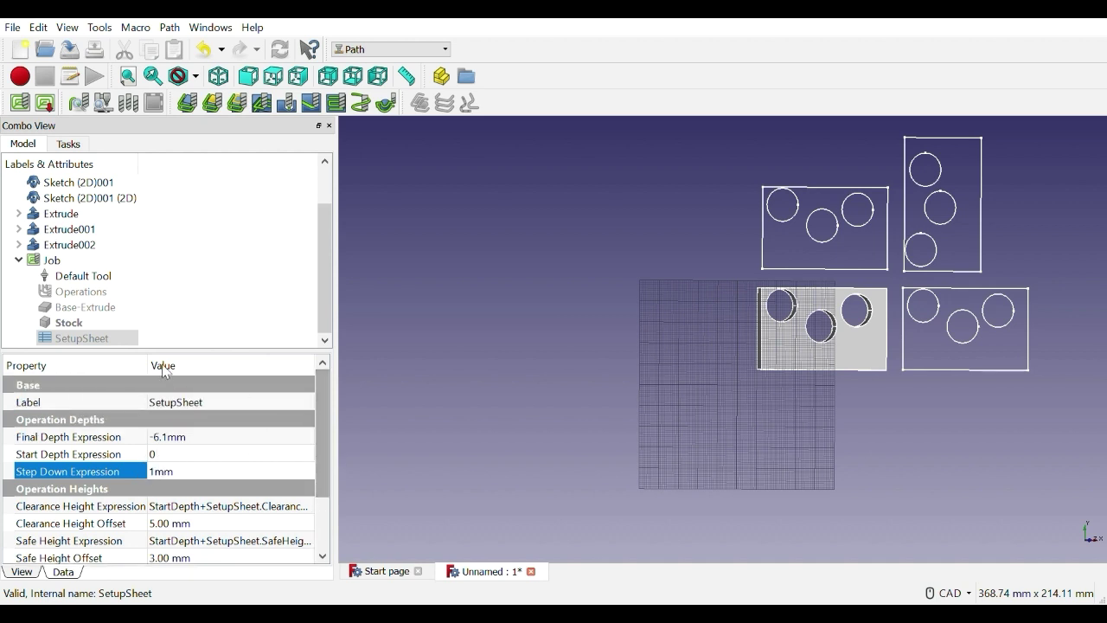
# Create a Helix operation with the Default Tool and check the plate's three hole faces in its base geometry
pyautogui.click(60, 275)
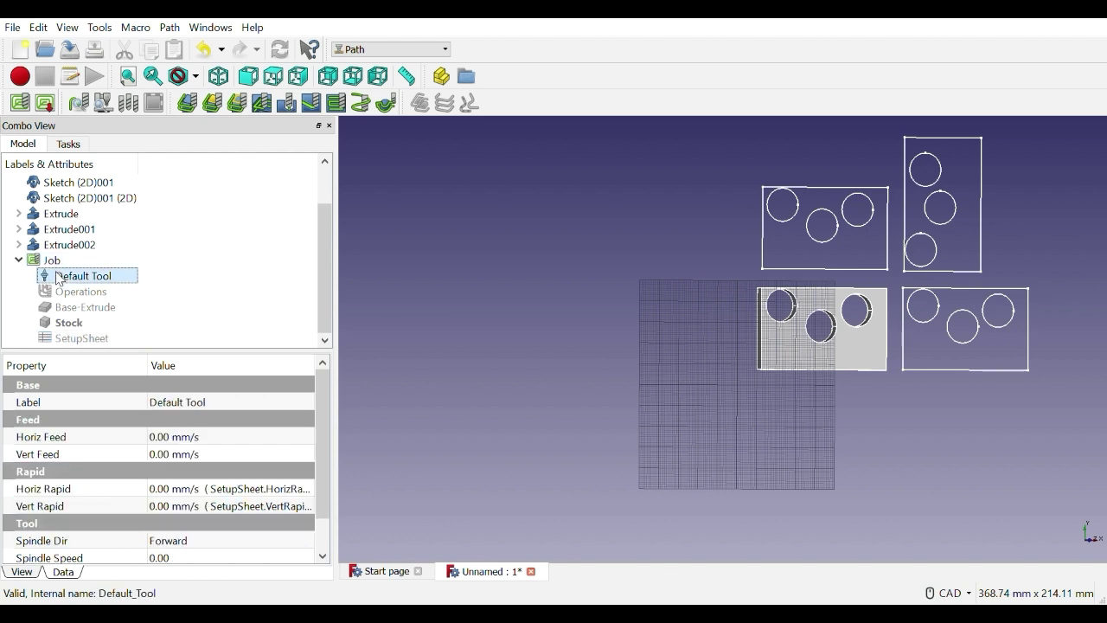
pyautogui.click(360, 105)
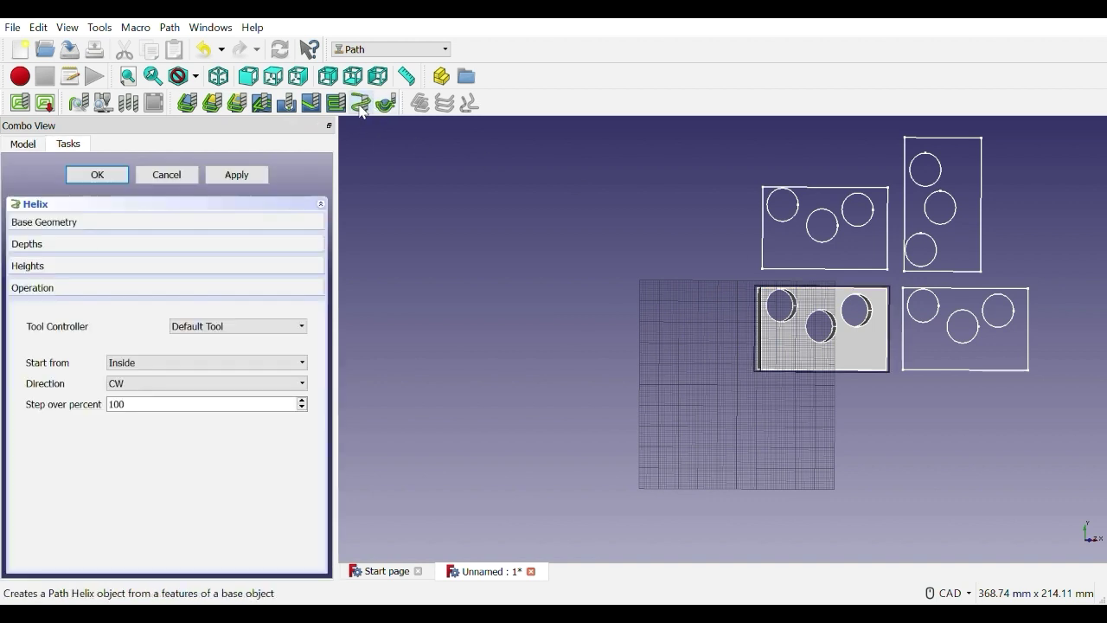
pyautogui.click(79, 225)
pyautogui.click(93, 278)
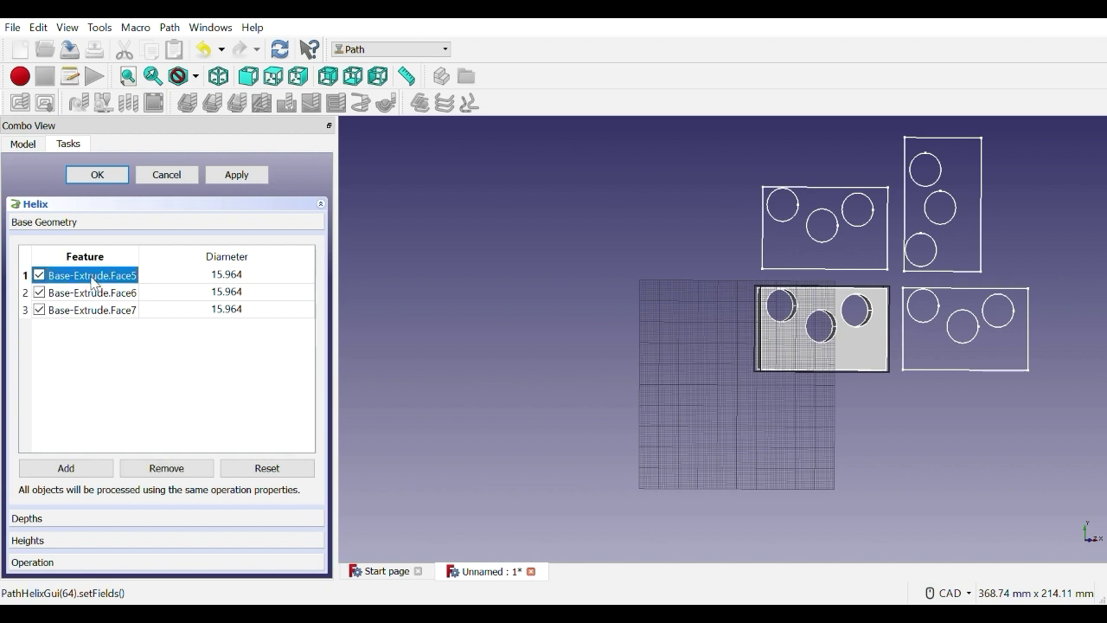
pyautogui.click(129, 295)
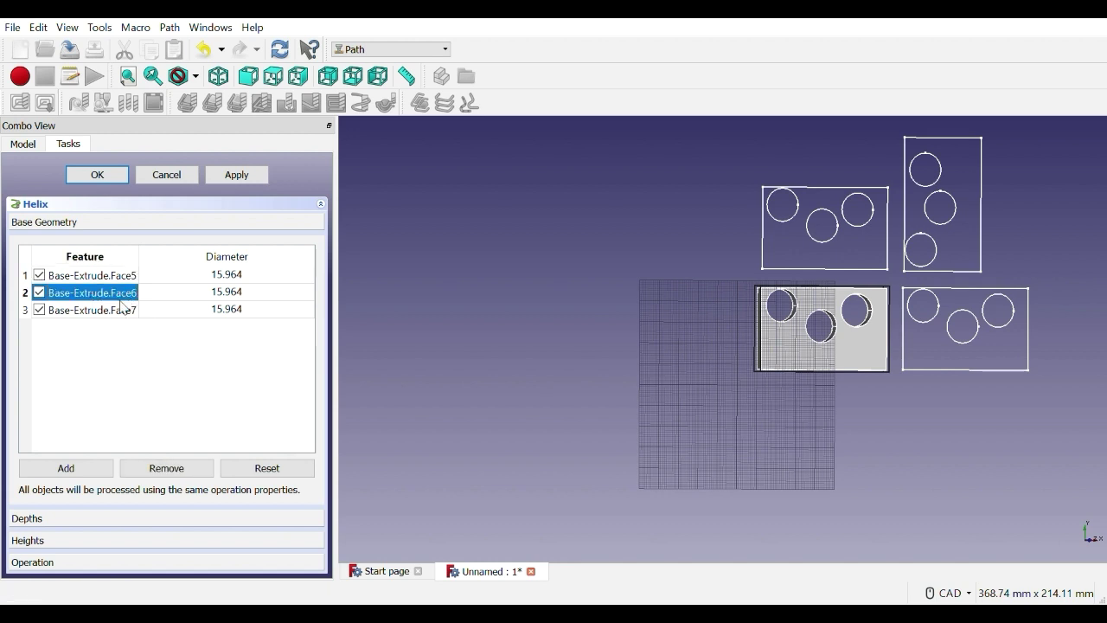
pyautogui.click(122, 312)
pyautogui.click(124, 313)
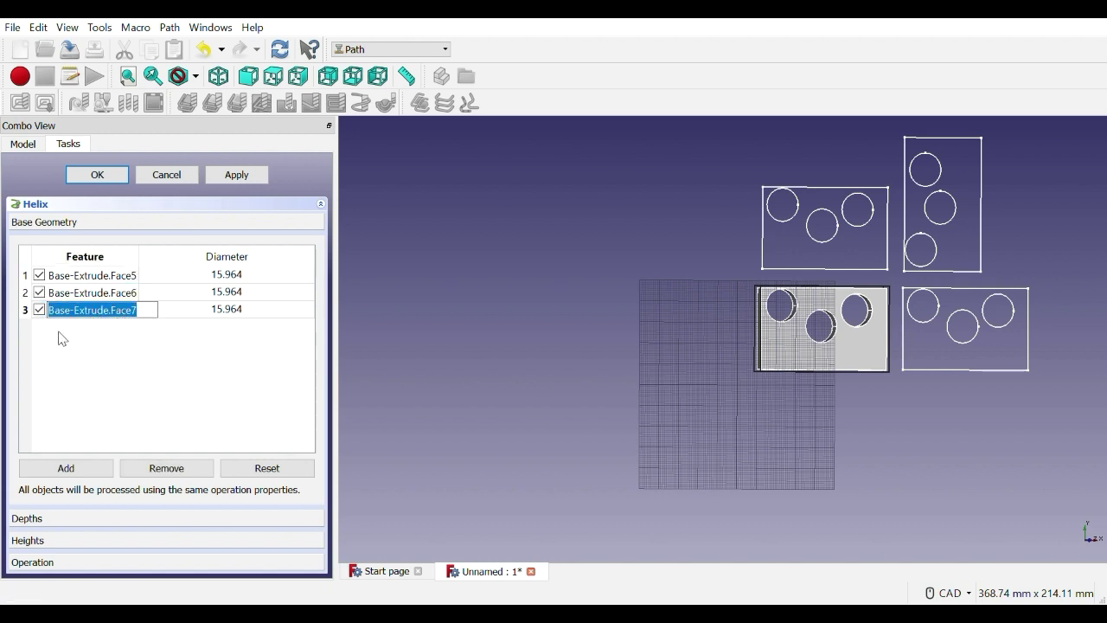
pyautogui.click(98, 367)
pyautogui.click(105, 314)
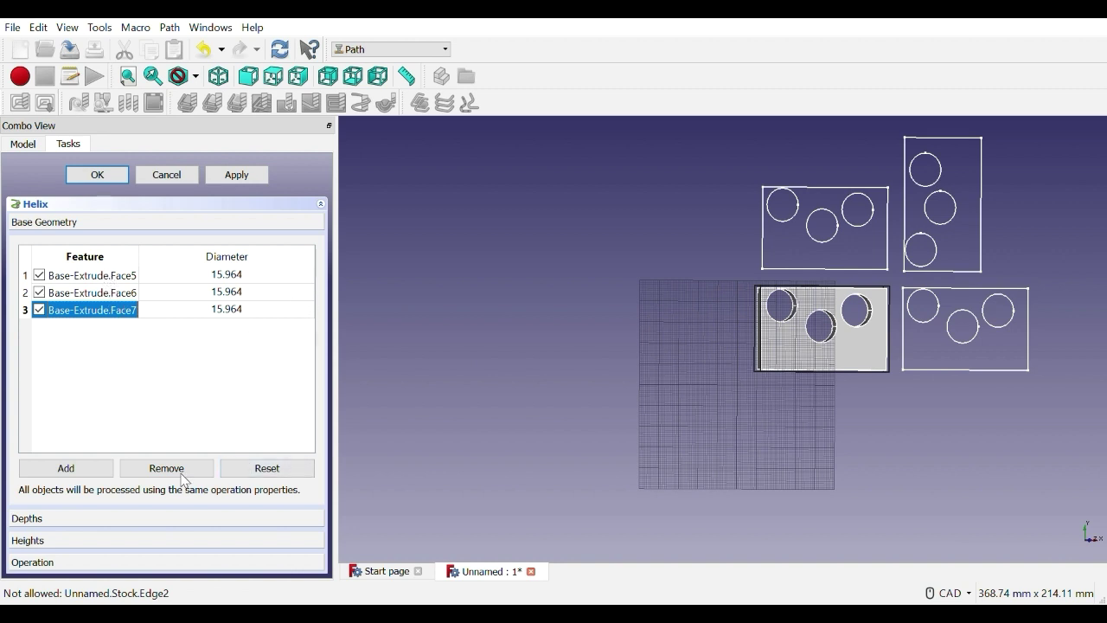
# Review the Helix operation's settings, heights and depths, and apply it to generate toolpaths in the plate's three holes
pyautogui.click(44, 563)
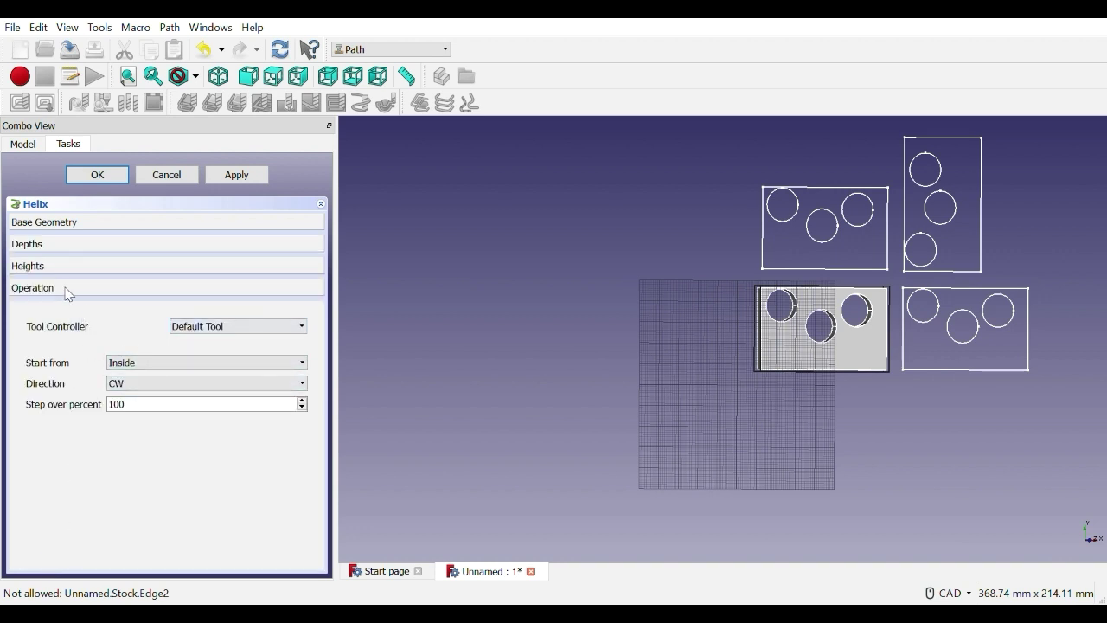
pyautogui.click(44, 271)
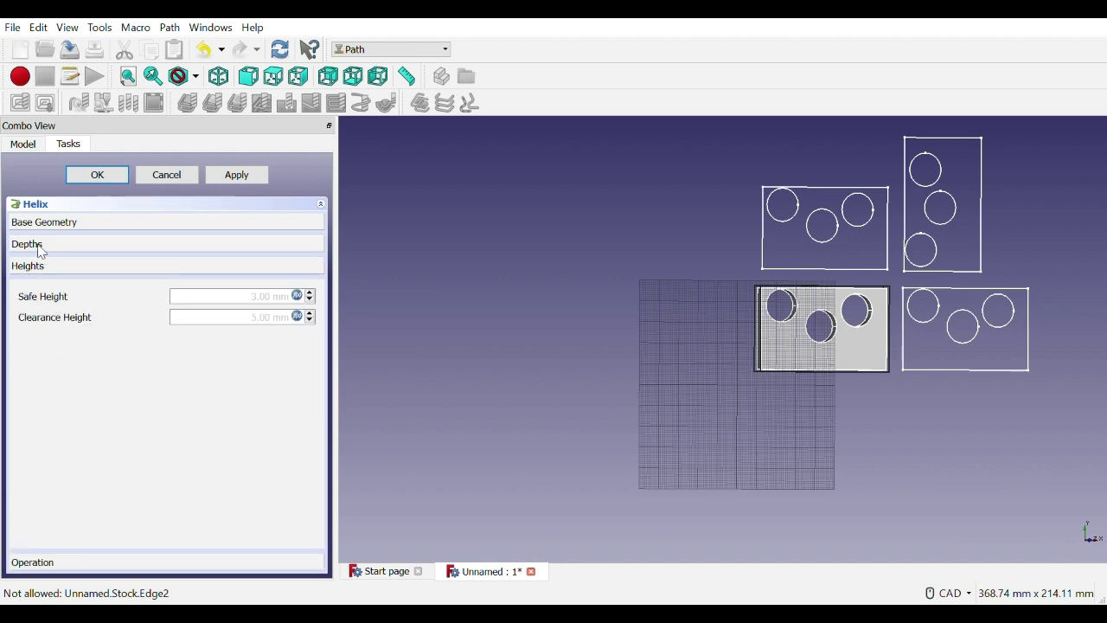
pyautogui.click(38, 248)
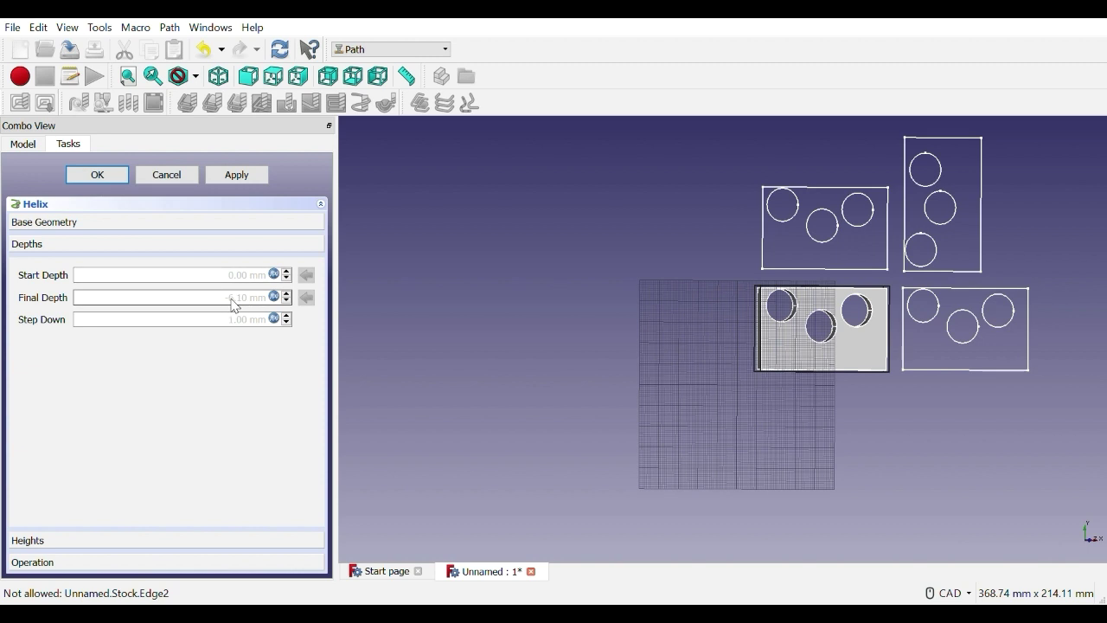
pyautogui.click(72, 223)
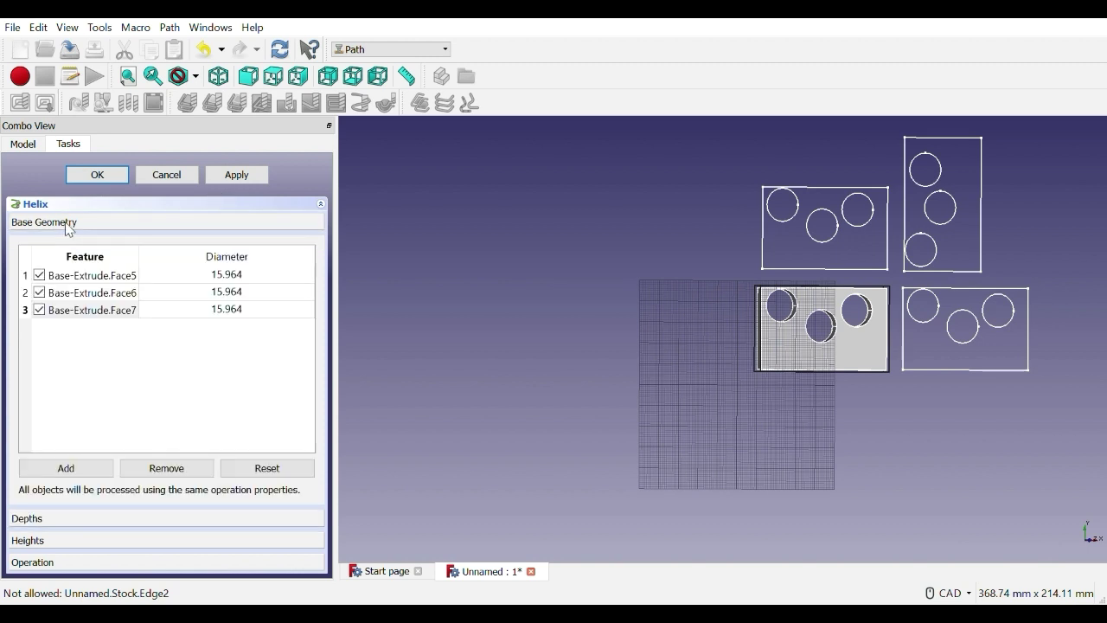
pyautogui.click(224, 178)
pyautogui.scroll(3, 815, 335)
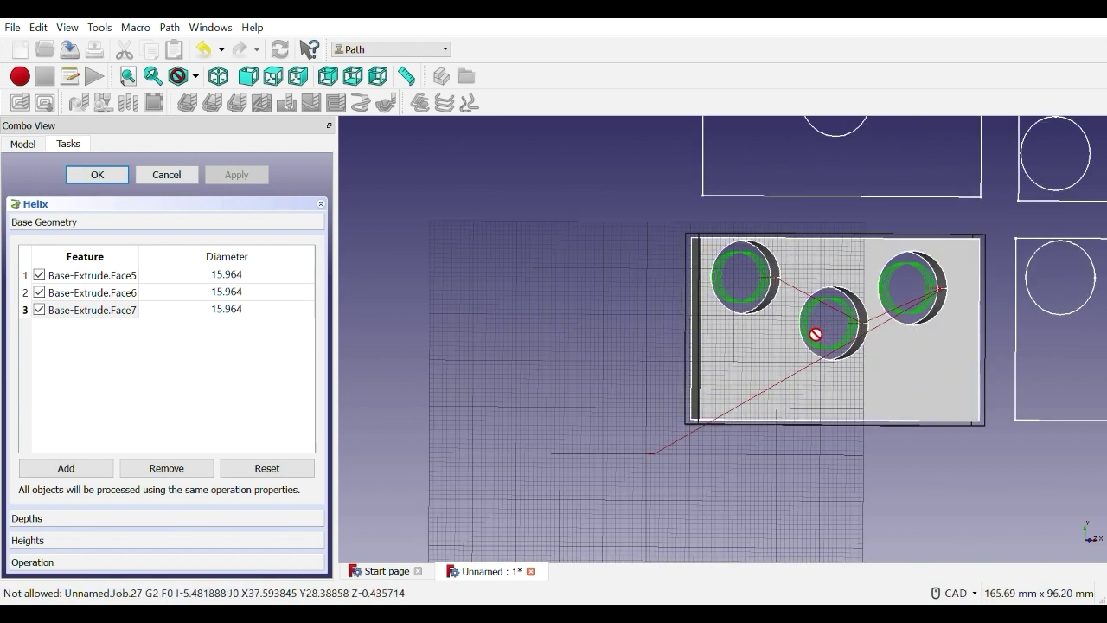
pyautogui.scroll(2, 815, 336)
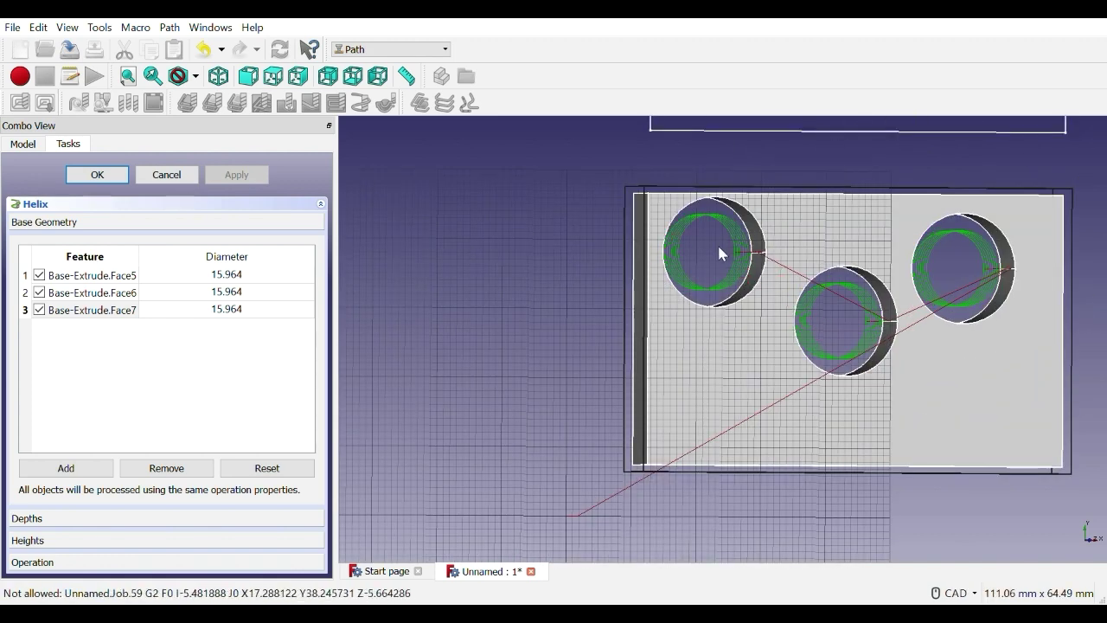
# Add the three circles of the clone directly above the plate to the Helix operation's base geometry
pyautogui.scroll(-8, 718, 253)
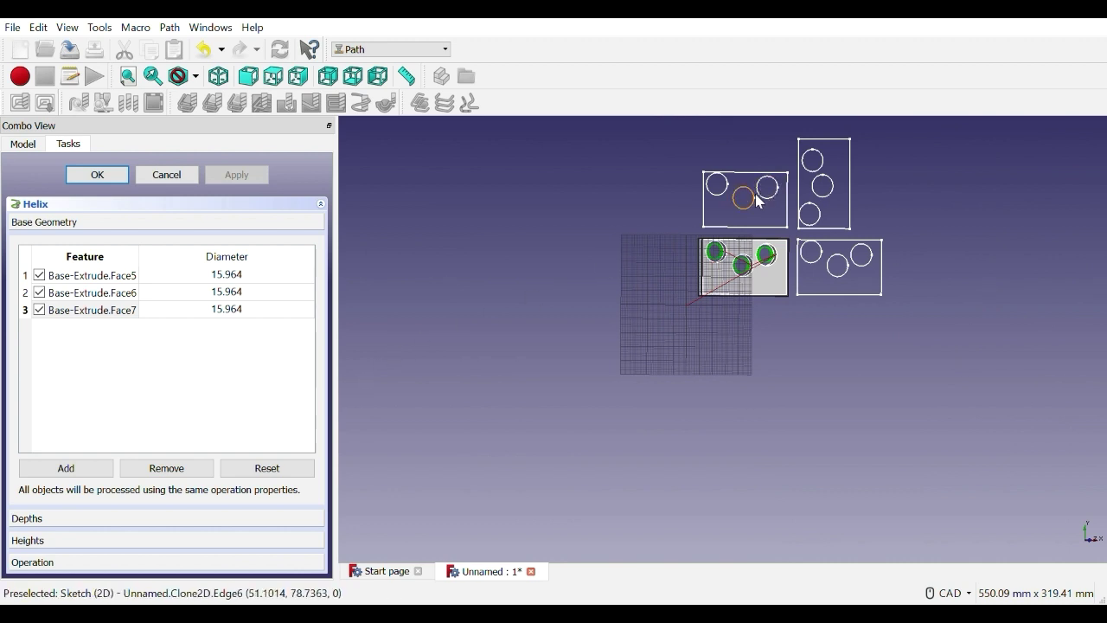
pyautogui.click(723, 194)
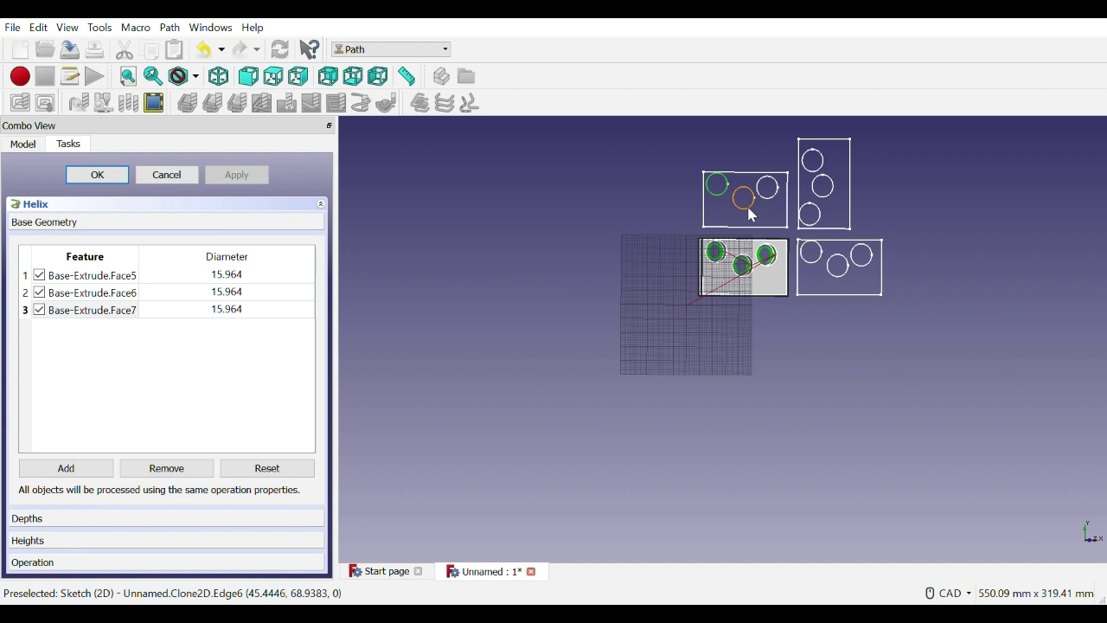
pyautogui.keyDown('ctrl'); pyautogui.click(749, 209); pyautogui.keyUp('ctrl')
pyautogui.keyDown('ctrl'); pyautogui.click(769, 198); pyautogui.keyUp('ctrl')
pyautogui.click(85, 471)
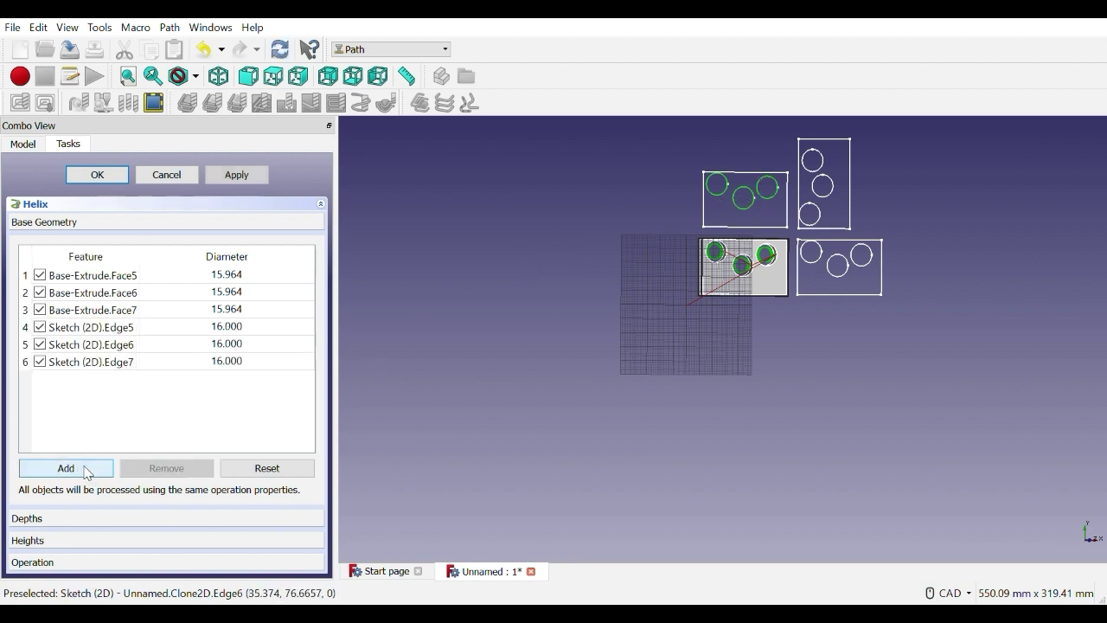
# Apply the Helix operation to generate toolpaths in the three circles of the clone directly above the plate
pyautogui.click(246, 175)
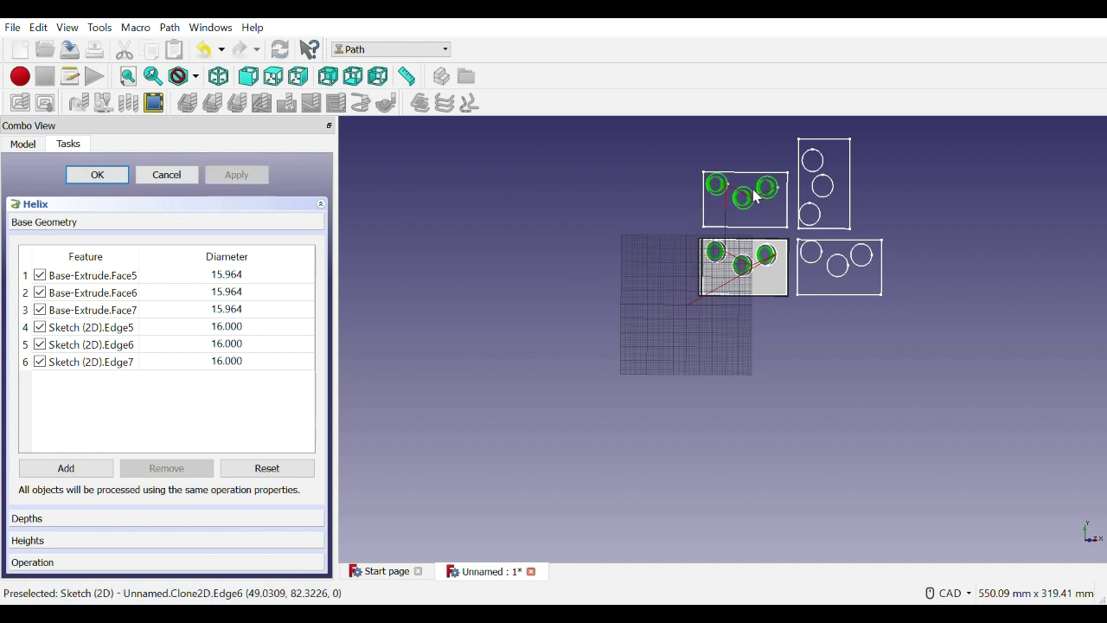
pyautogui.click(823, 160)
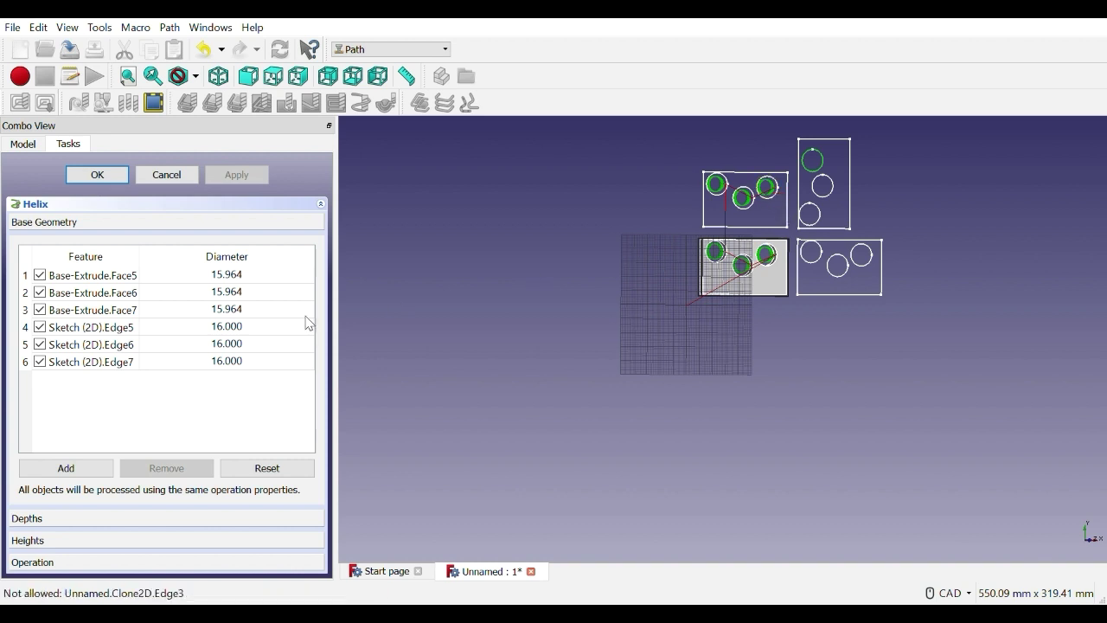
# Remove the clone's three sketch circles from the Helix base geometry, keeping only the plate's three hole faces, and accept the operation
pyautogui.click(110, 336)
pyautogui.click(109, 346)
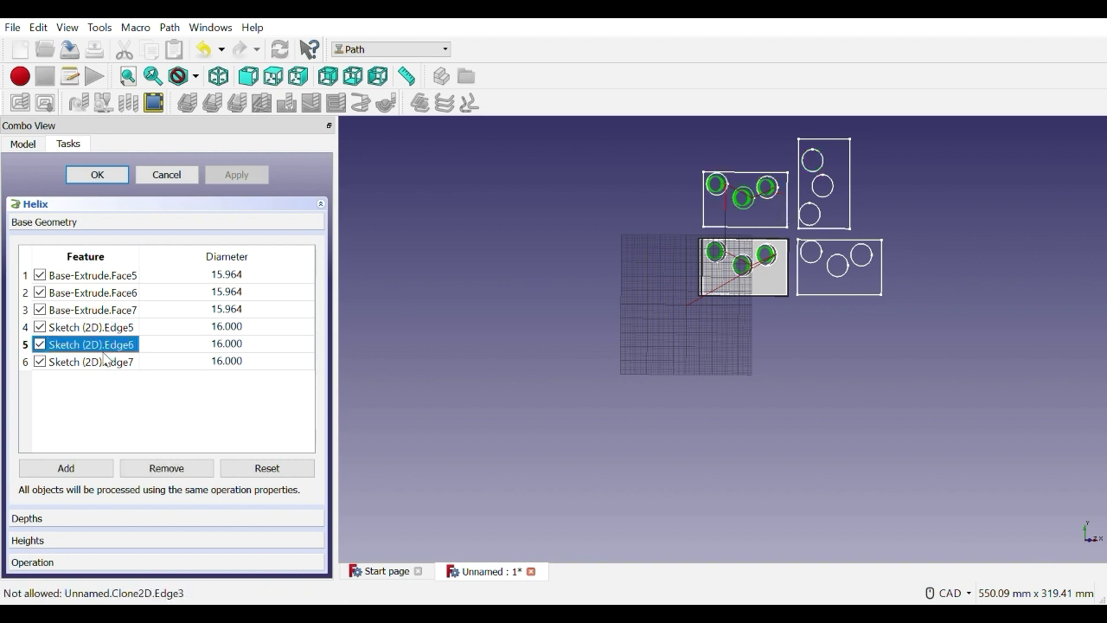
pyautogui.click(109, 335)
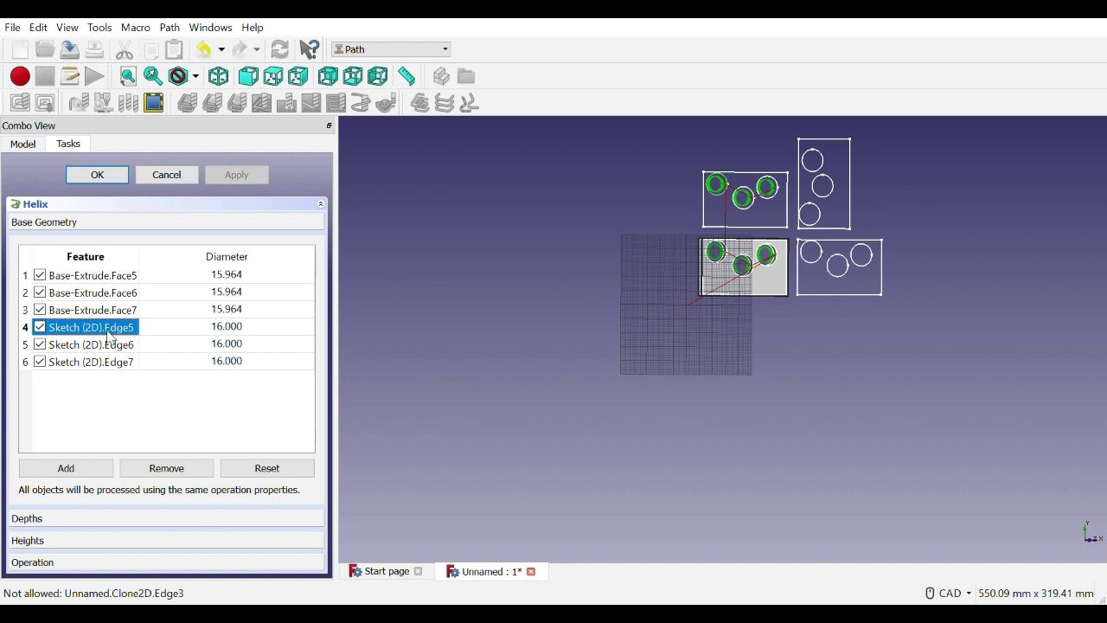
pyautogui.click(177, 468)
pyautogui.click(125, 333)
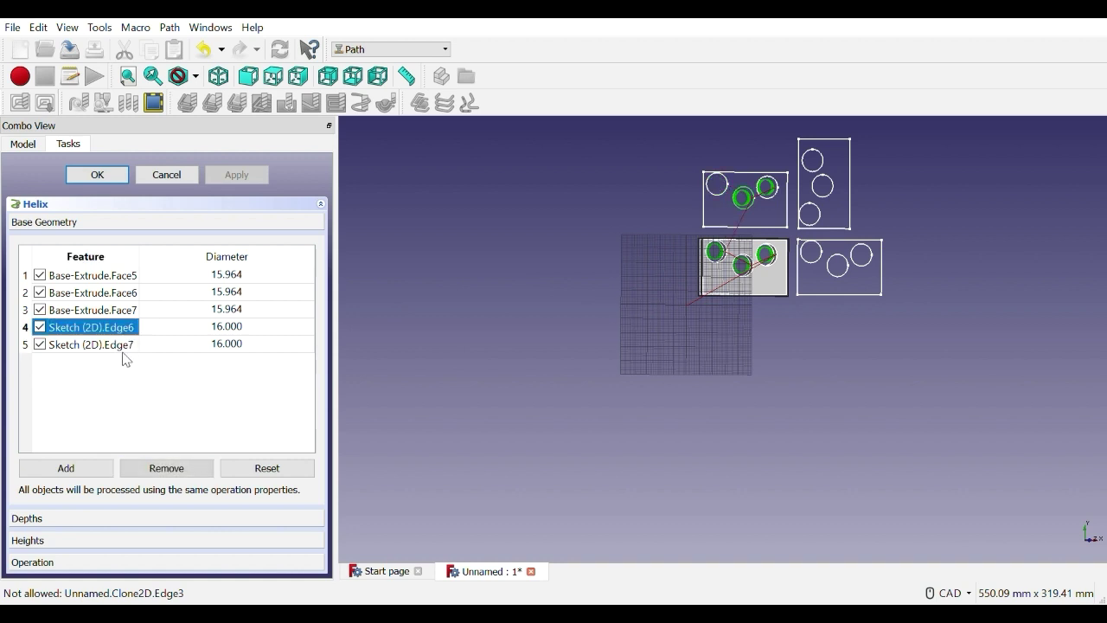
pyautogui.click(148, 467)
pyautogui.click(110, 326)
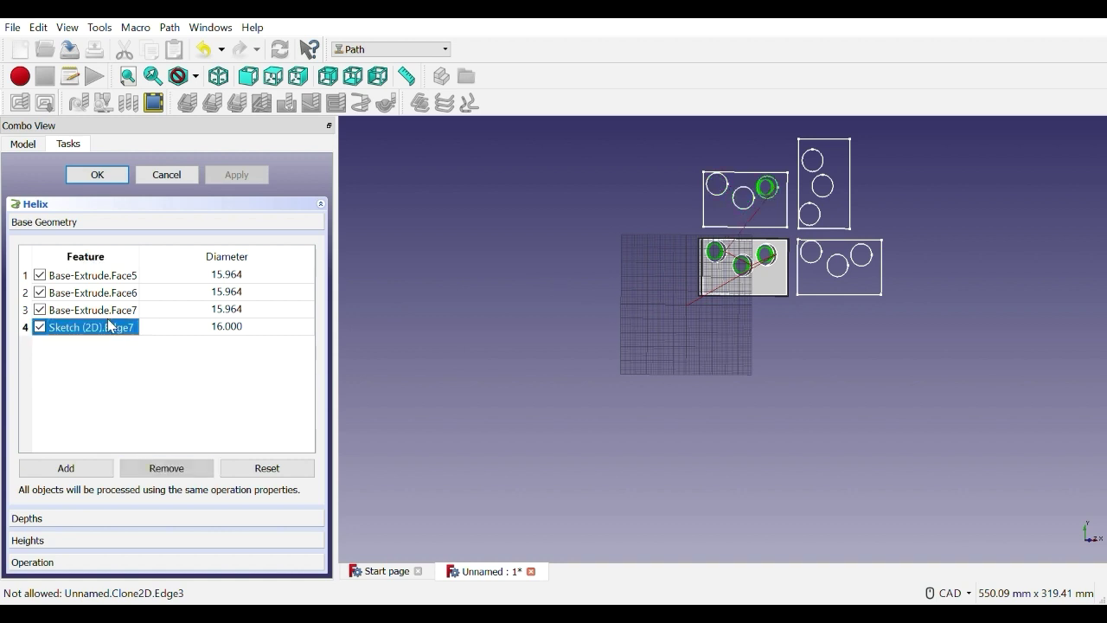
pyautogui.click(162, 467)
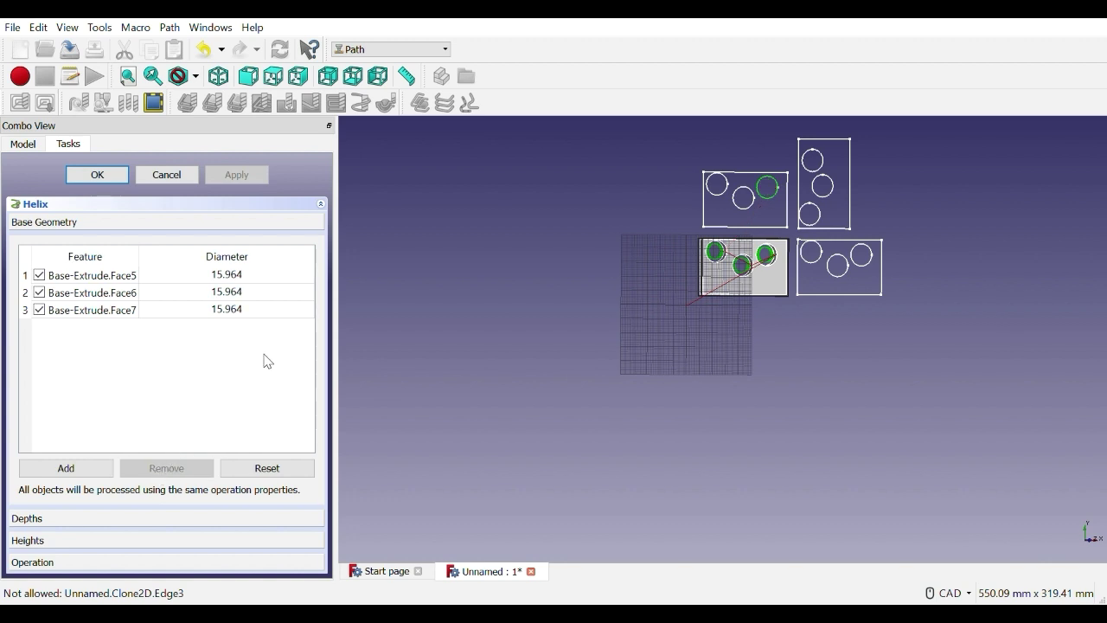
pyautogui.click(96, 175)
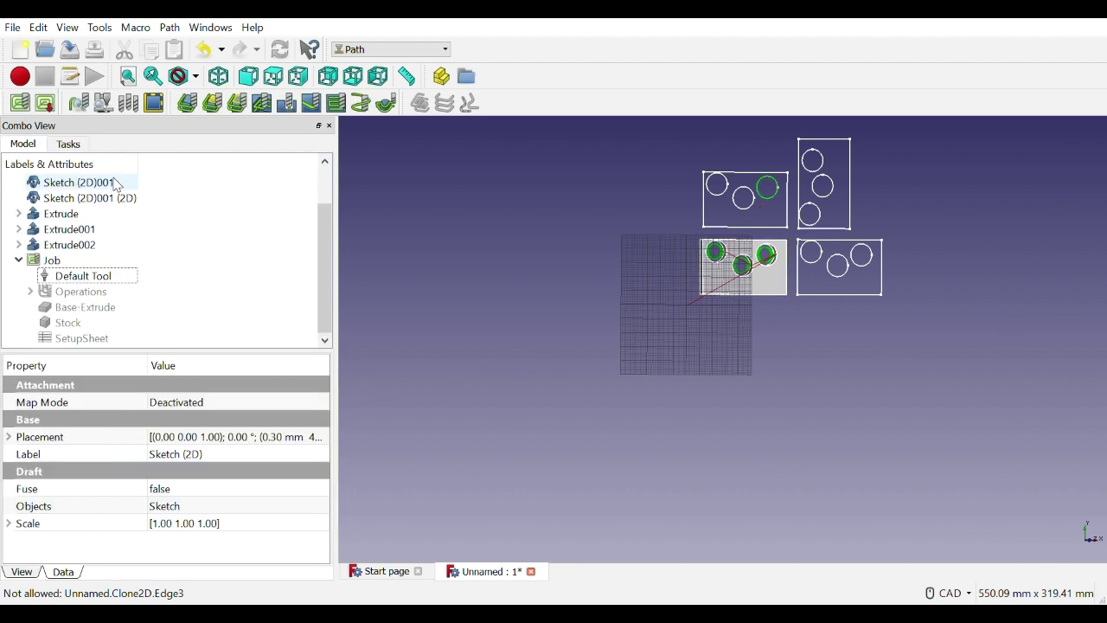
# Create a second Helix operation with the Default Tool and remove the plate's three hole faces from its base geometry
pyautogui.click(30, 291)
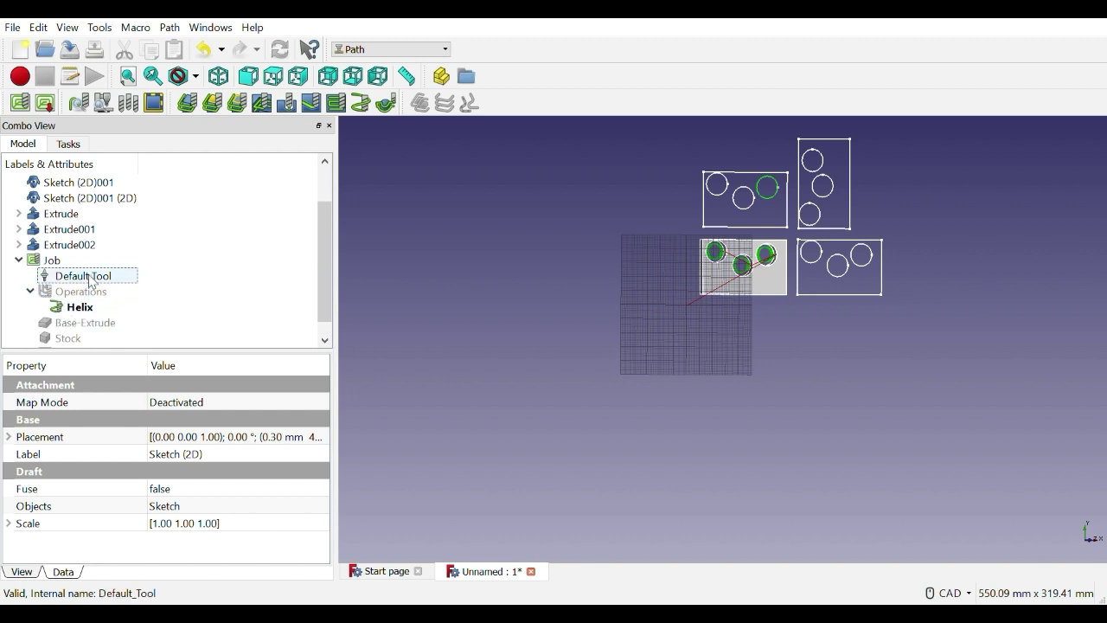
pyautogui.click(83, 275)
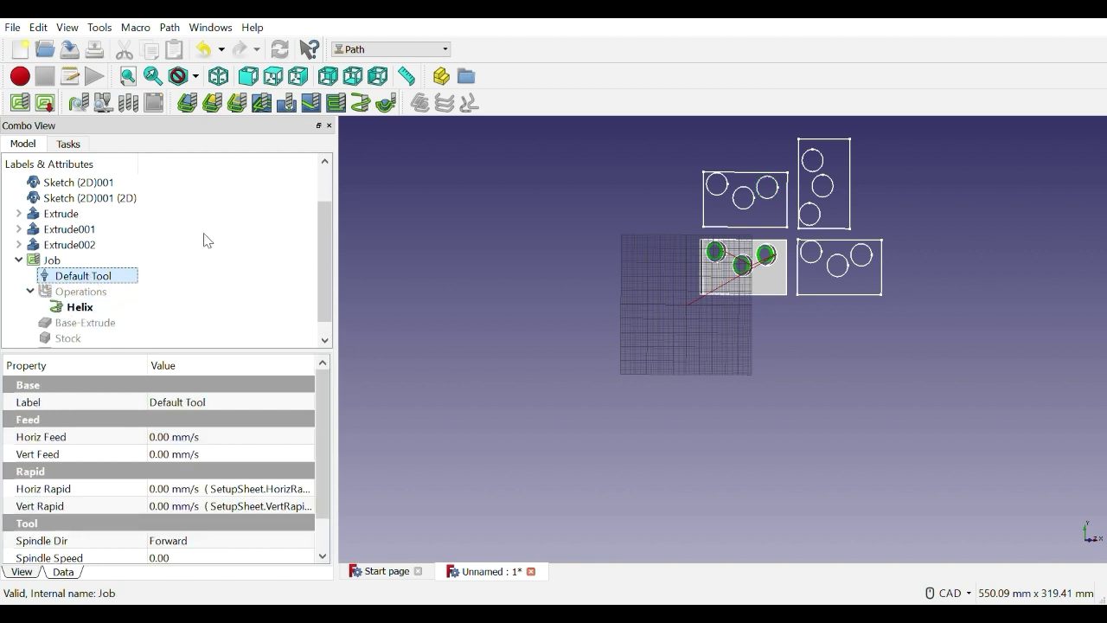
pyautogui.click(362, 105)
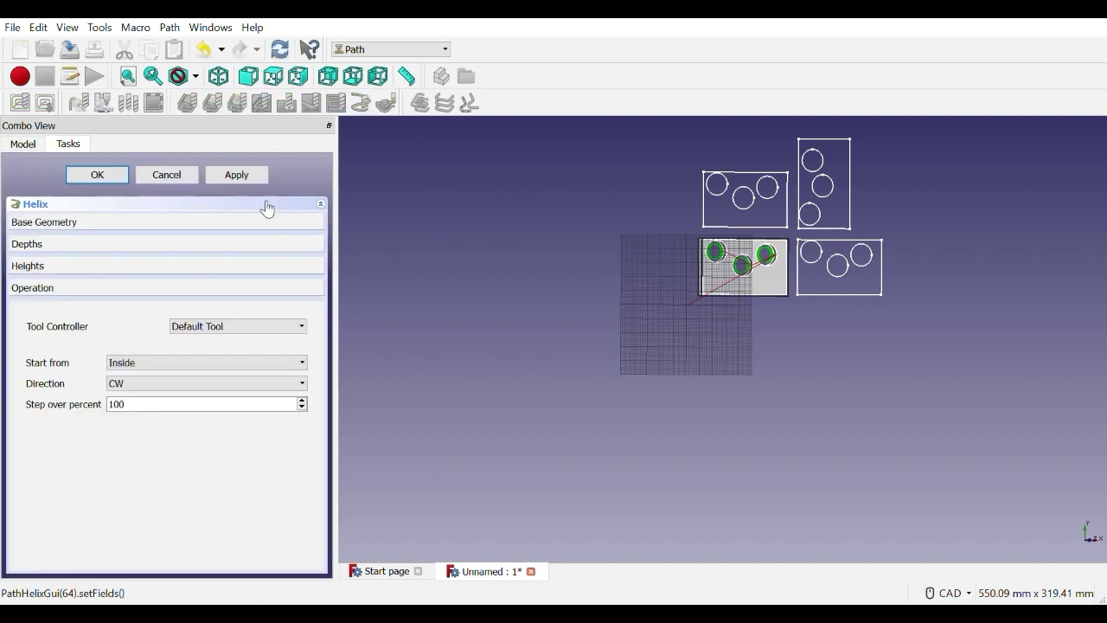
pyautogui.click(69, 221)
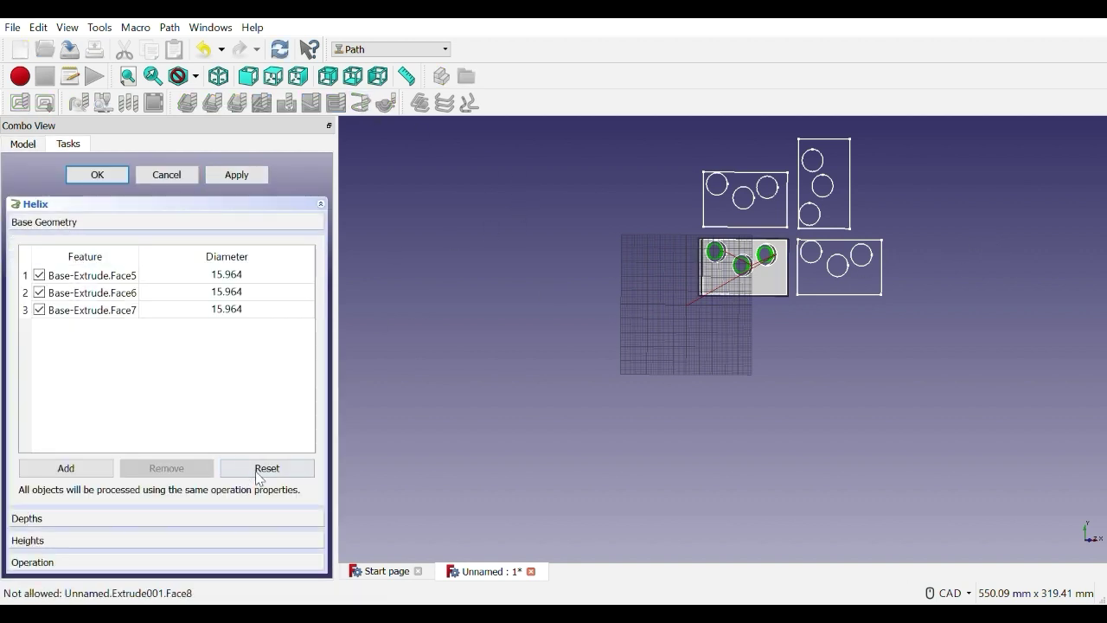
pyautogui.click(104, 275)
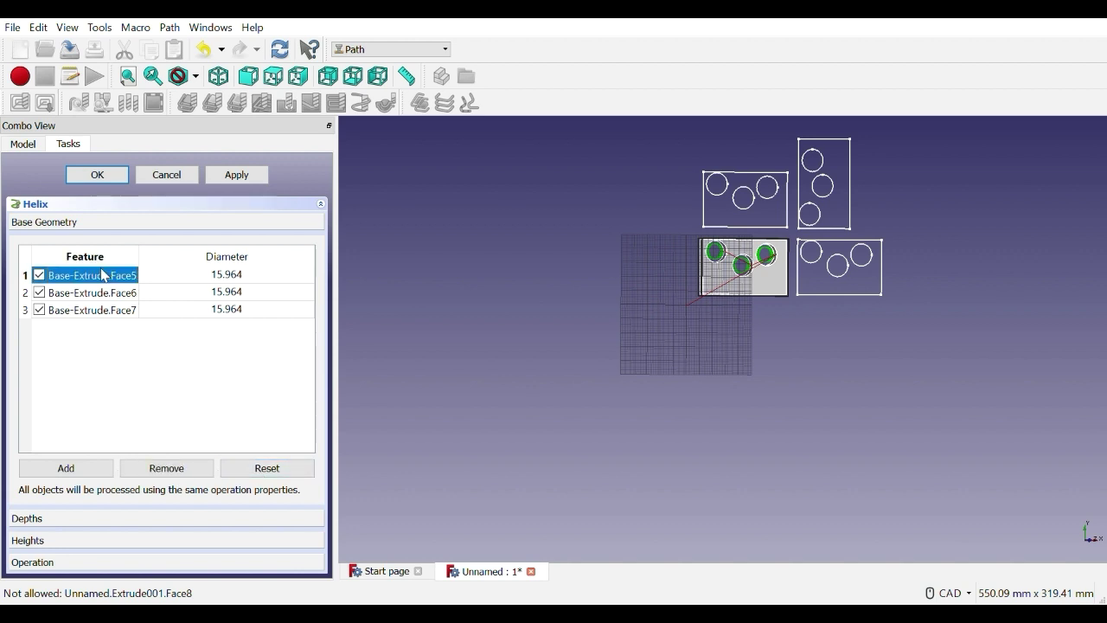
pyautogui.click(166, 468)
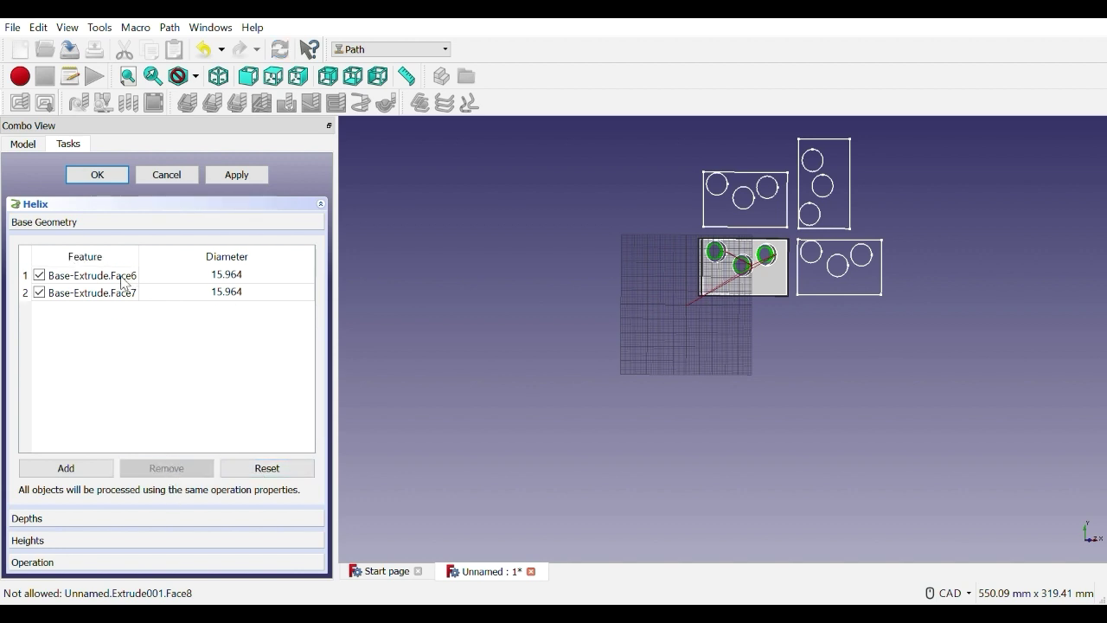
pyautogui.click(122, 277)
pyautogui.click(163, 465)
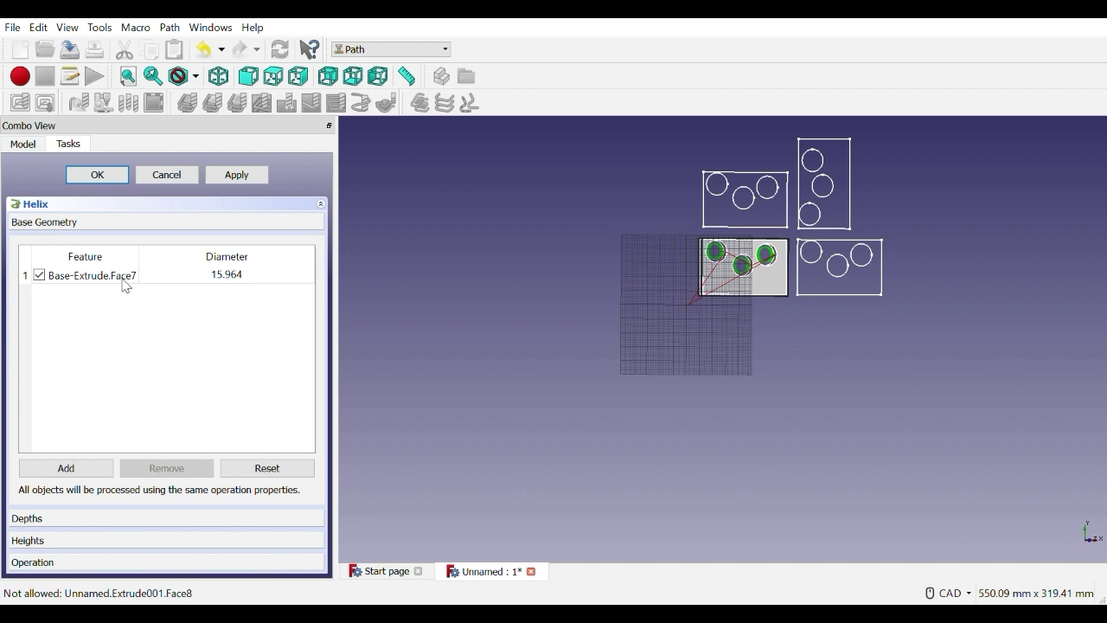
pyautogui.click(125, 277)
pyautogui.click(154, 468)
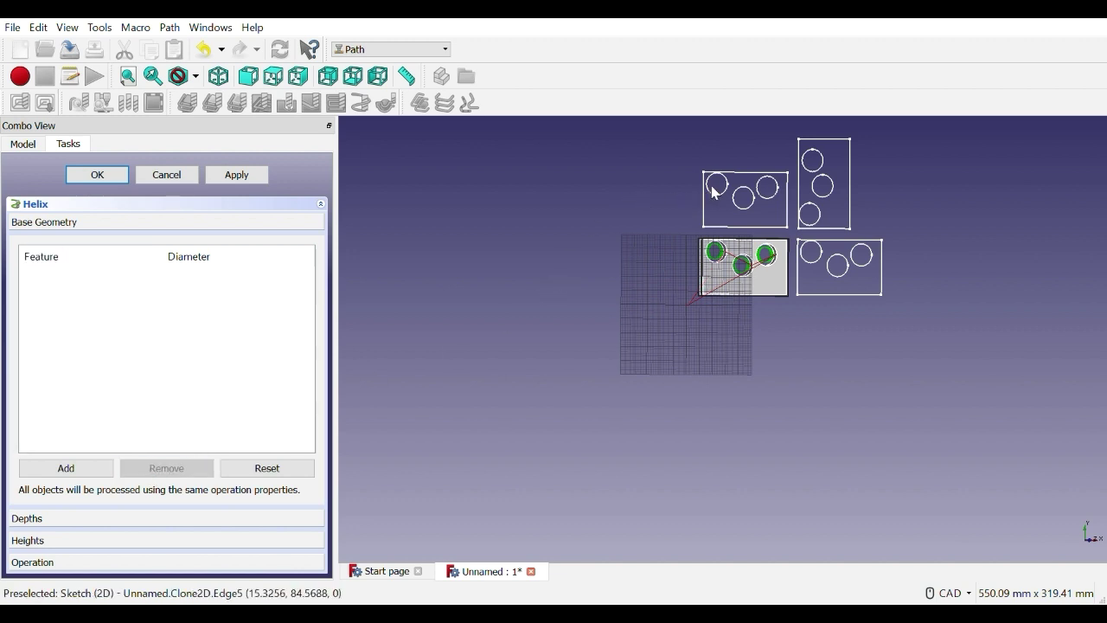
# Add the three circles of the clone directly above the plate to the second Helix operation, then apply and accept it
pyautogui.click(737, 207)
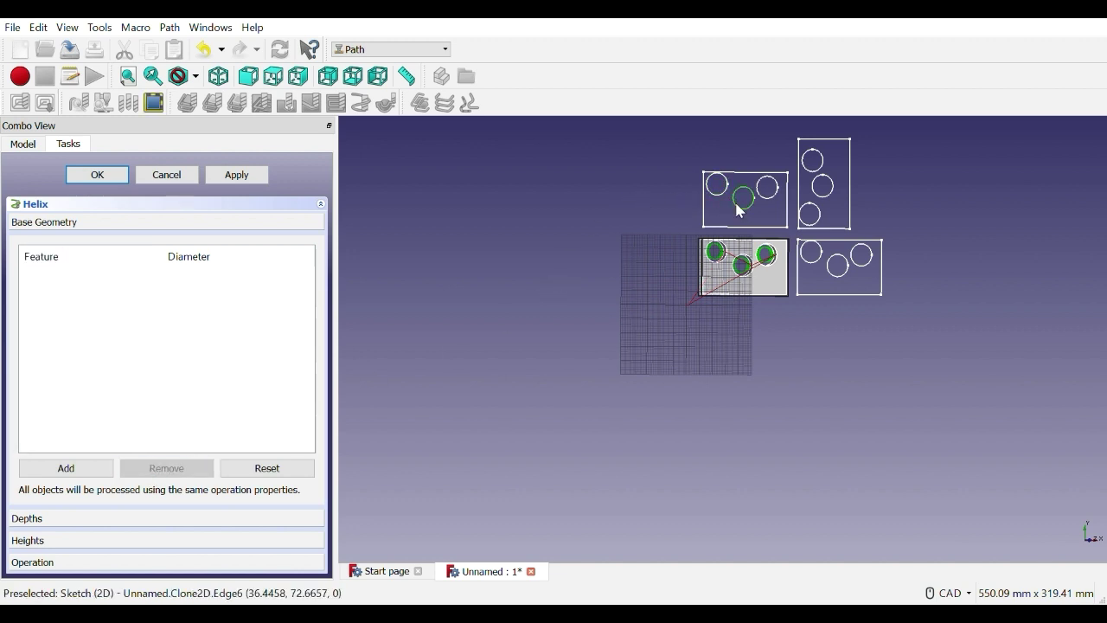
pyautogui.keyDown('ctrl'); pyautogui.click(724, 192); pyautogui.keyUp('ctrl')
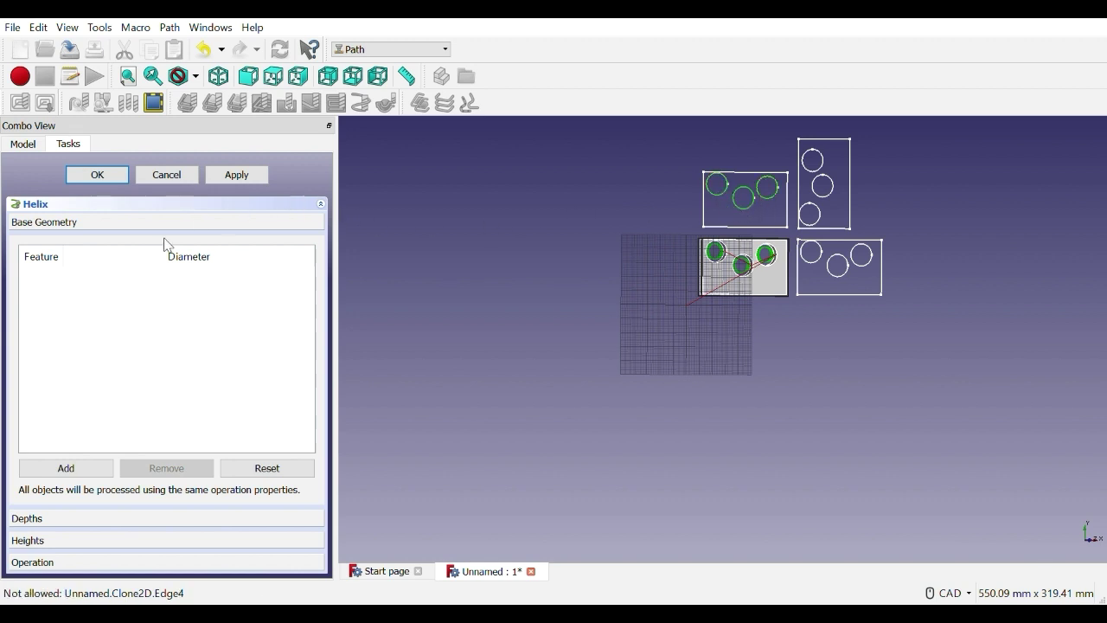
pyautogui.click(92, 468)
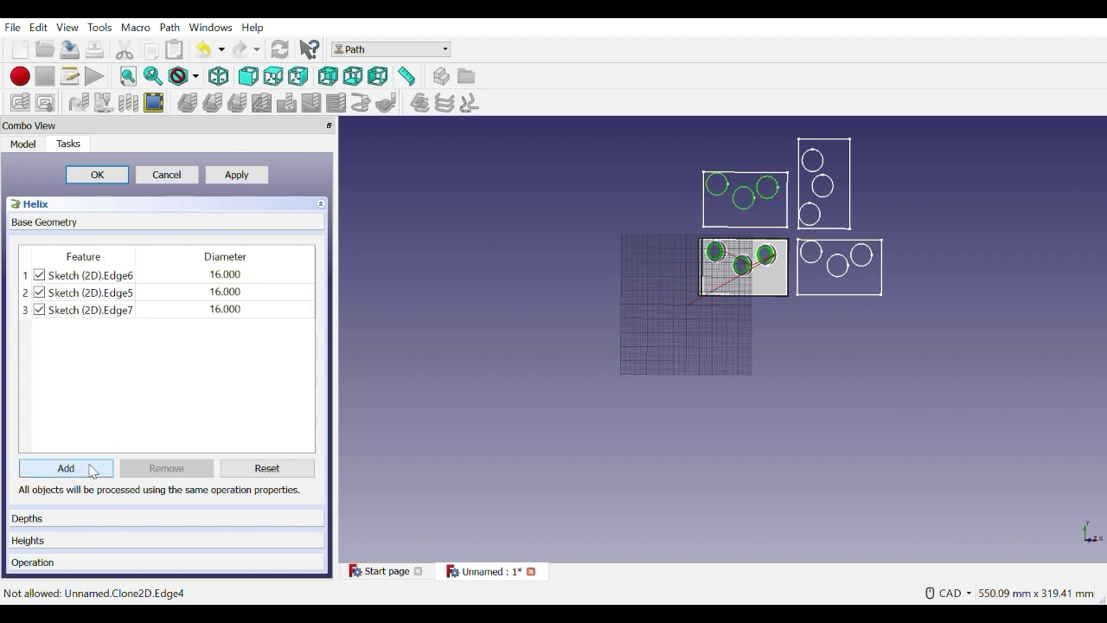
pyautogui.click(251, 173)
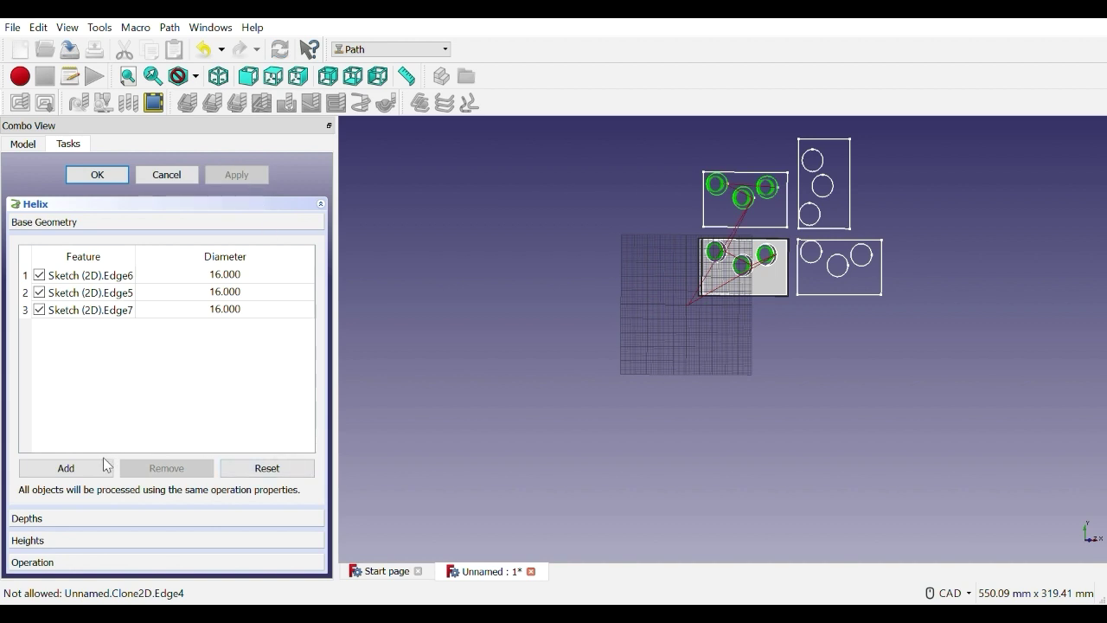
pyautogui.click(111, 171)
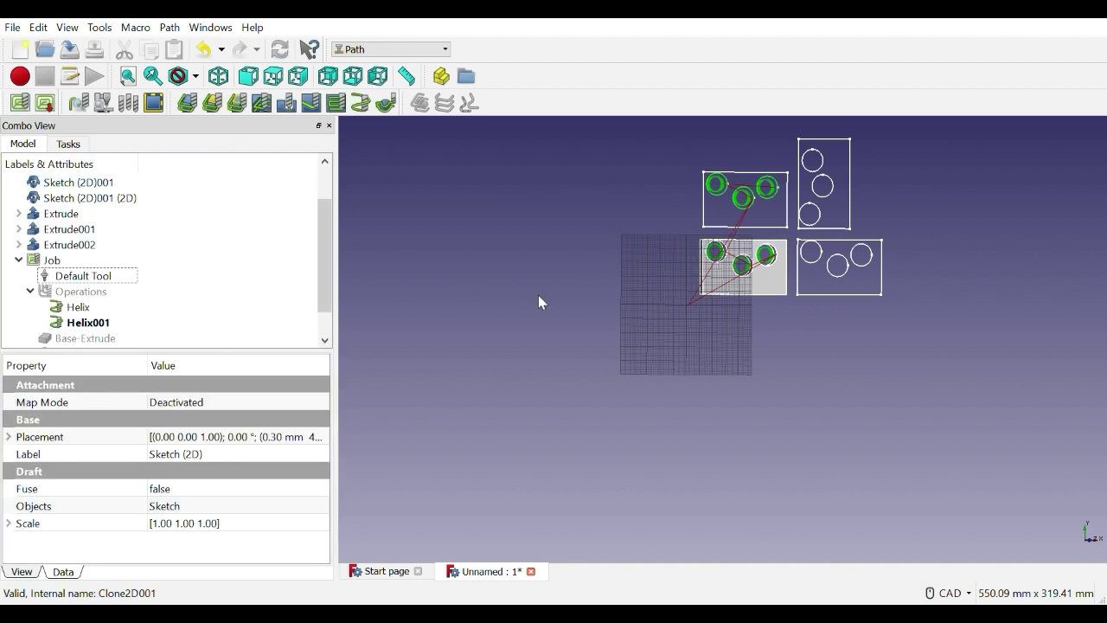
# Create a third Helix operation with the Default Tool using the three circles of the rotated clone as base geometry, and accept it
pyautogui.moveTo(545, 296)
pyautogui.mouseDown(button='middle')
pyautogui.moveTo(678, 304)
pyautogui.moveTo(637, 289)
pyautogui.moveTo(628, 297)
pyautogui.mouseUp(button='middle')
pyautogui.scroll(2, 666, 313)
pyautogui.moveTo(734, 303); pyautogui.dragTo(440, 442, button='middle')
pyautogui.moveTo(665, 380); pyautogui.dragTo(537, 447, button='middle')
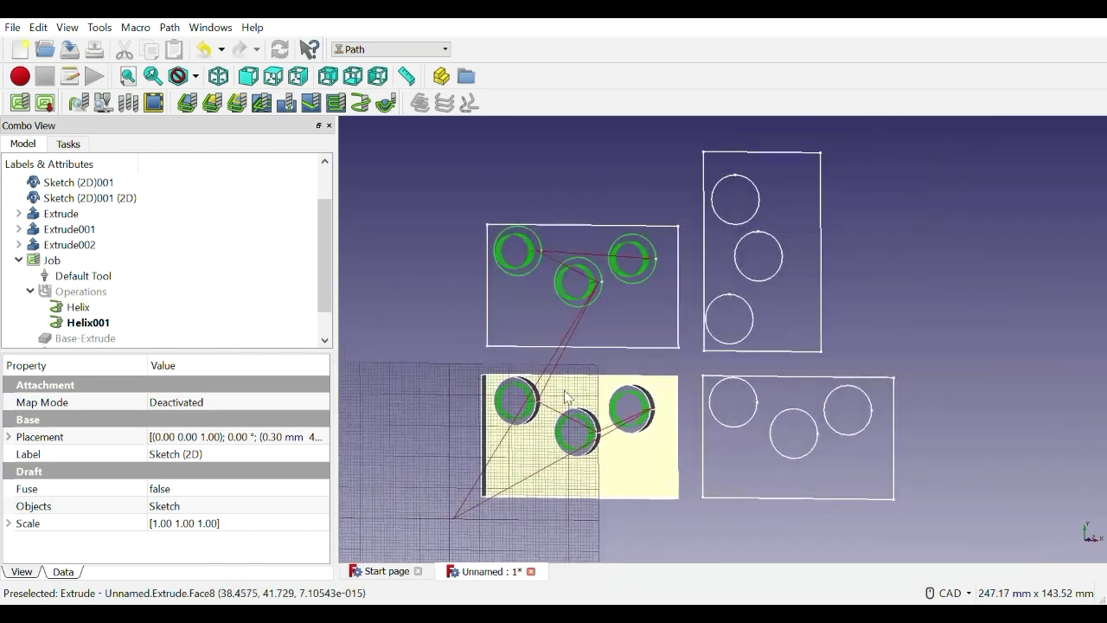
pyautogui.click(93, 291)
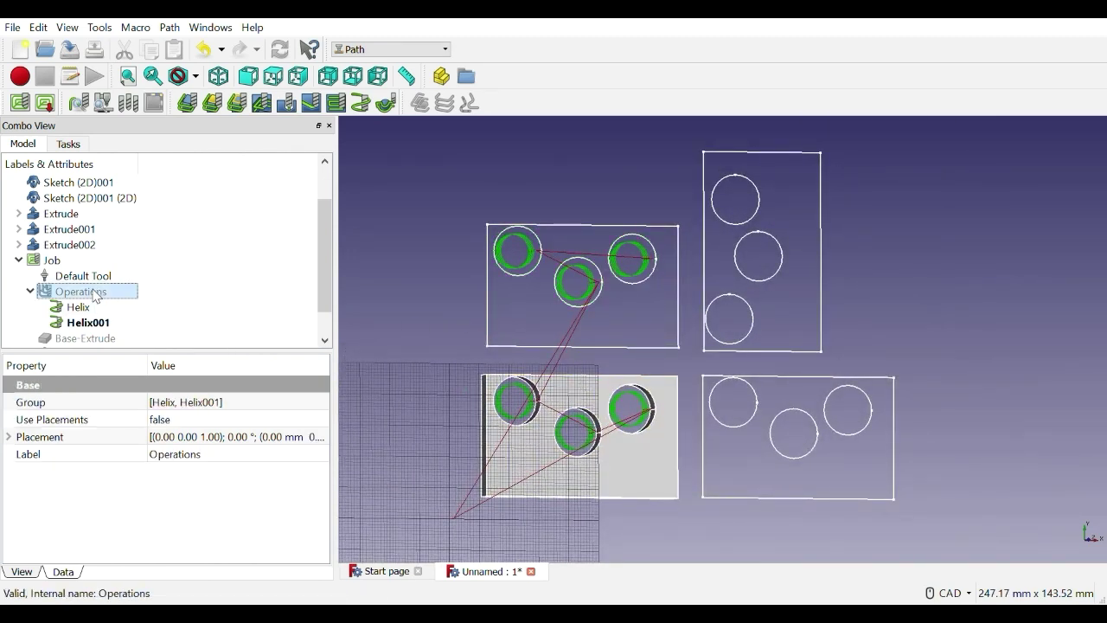
pyautogui.click(360, 103)
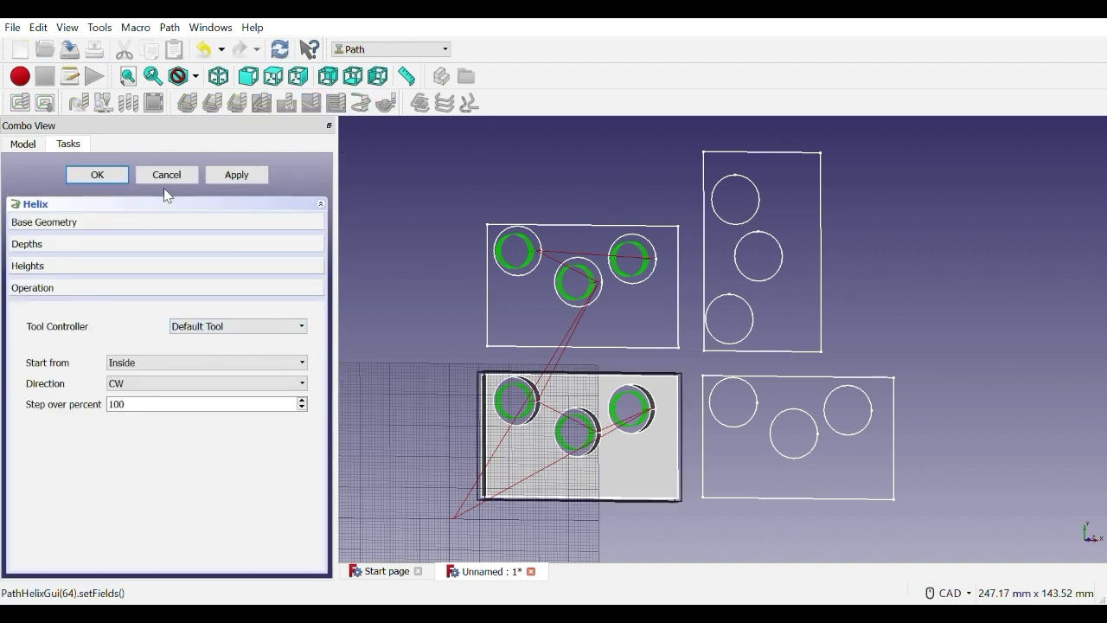
pyautogui.click(148, 223)
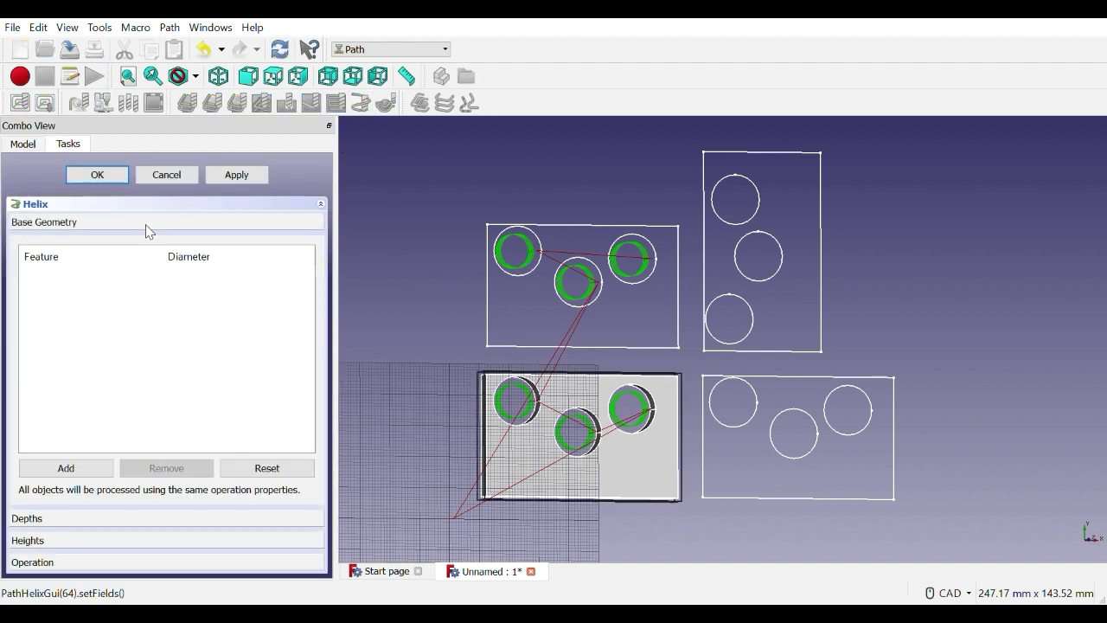
pyautogui.click(752, 218)
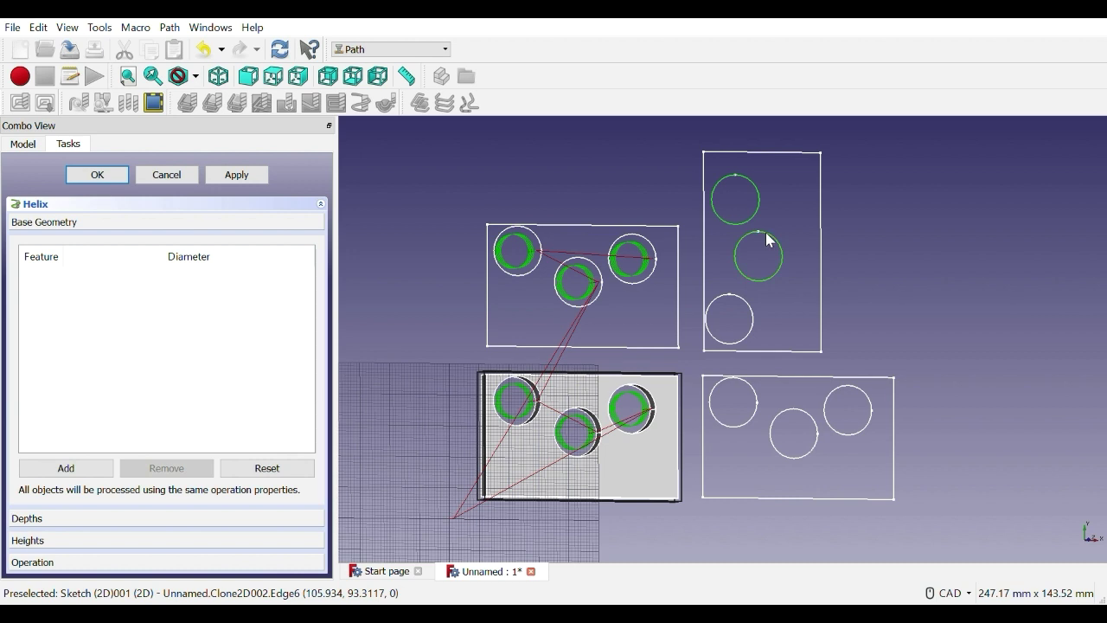
pyautogui.click(747, 306)
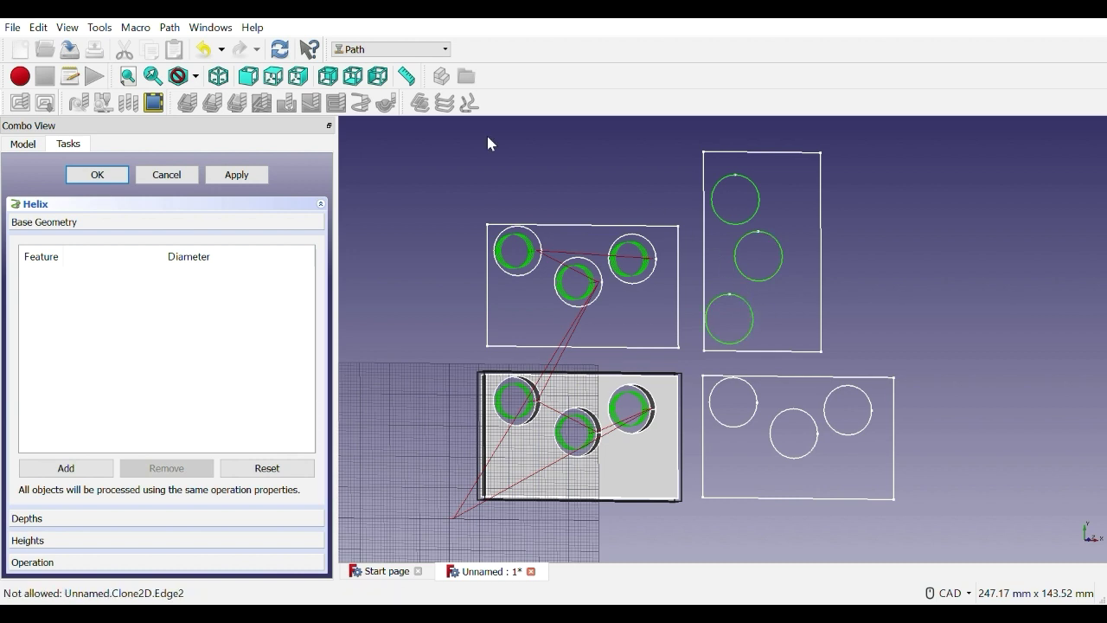
pyautogui.click(36, 468)
pyautogui.click(241, 176)
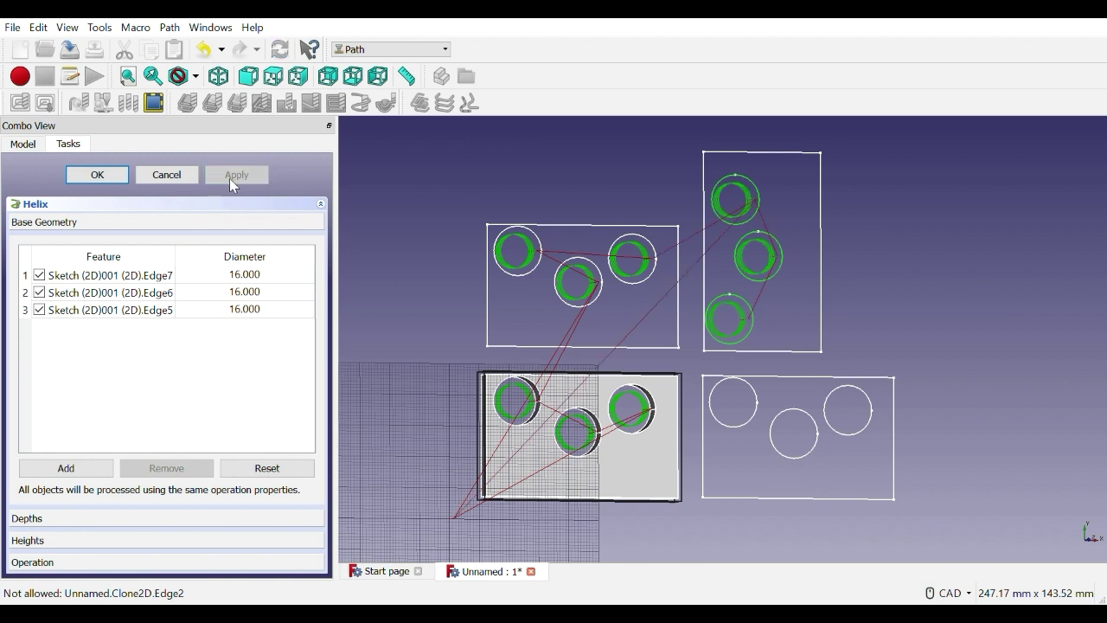
pyautogui.click(99, 175)
# Create a fourth Helix operation from the three circles of the clone directly right of the plate, then apply and accept it
pyautogui.click(736, 436)
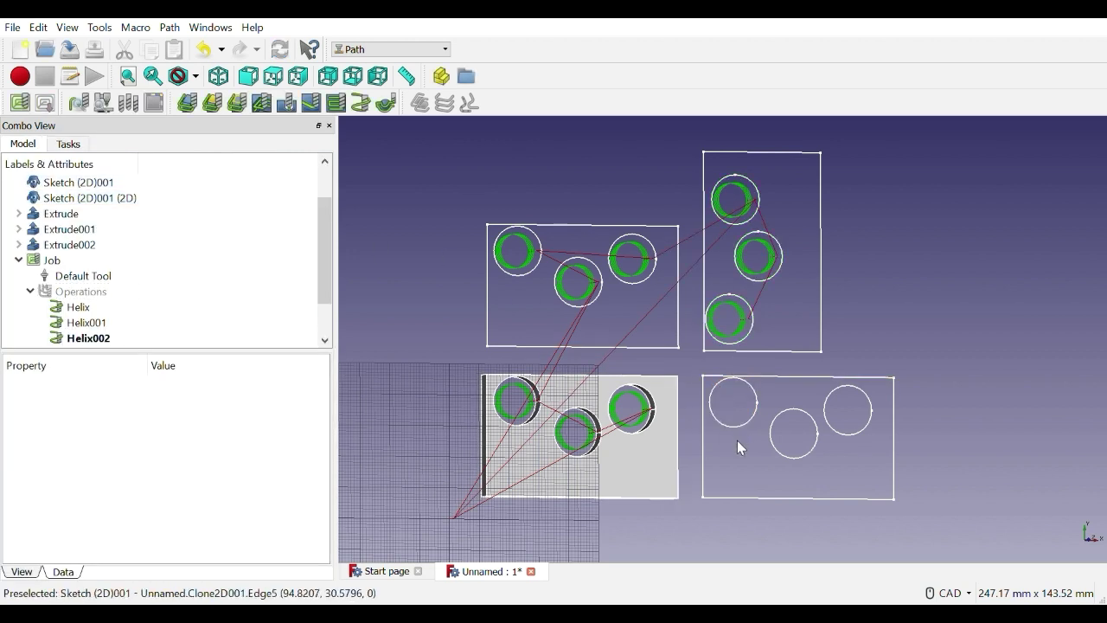
pyautogui.click(735, 426)
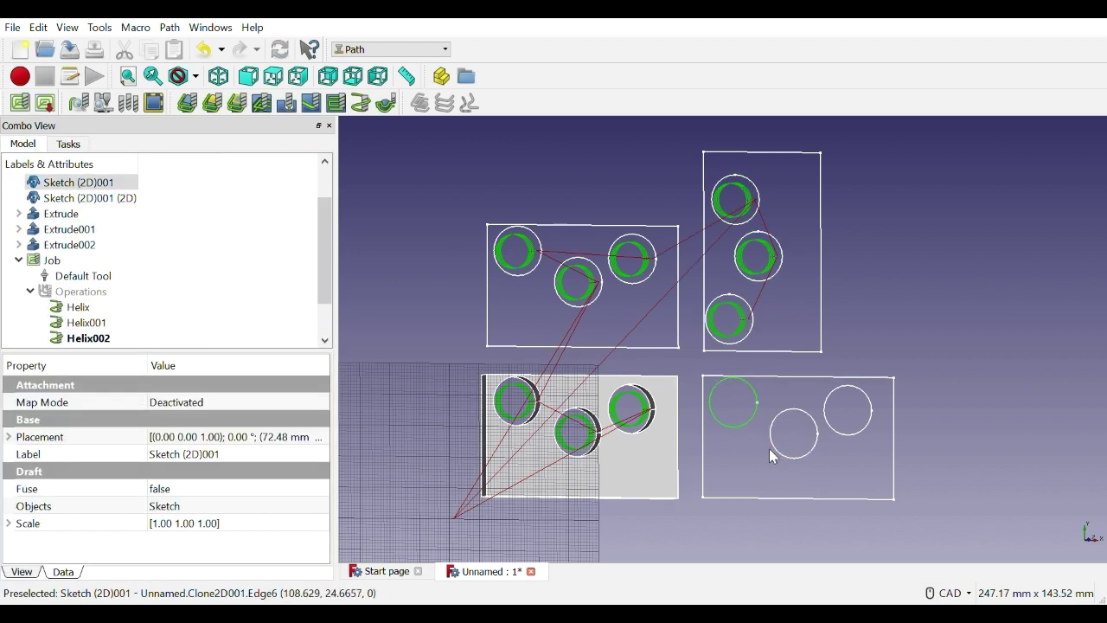
pyautogui.click(771, 447)
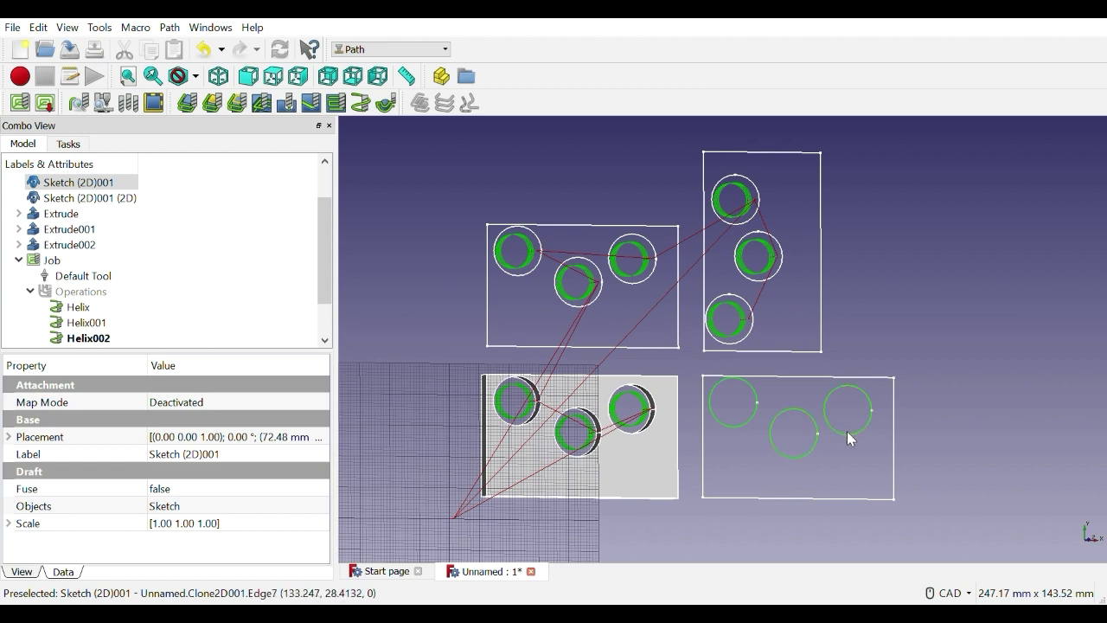
pyautogui.click(361, 103)
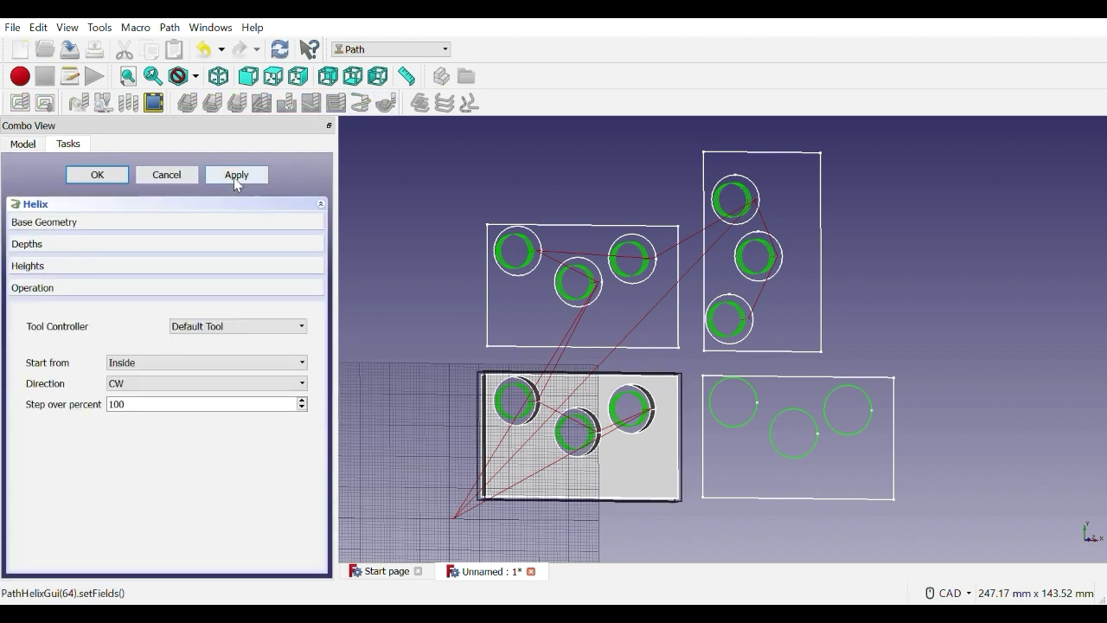
pyautogui.click(71, 224)
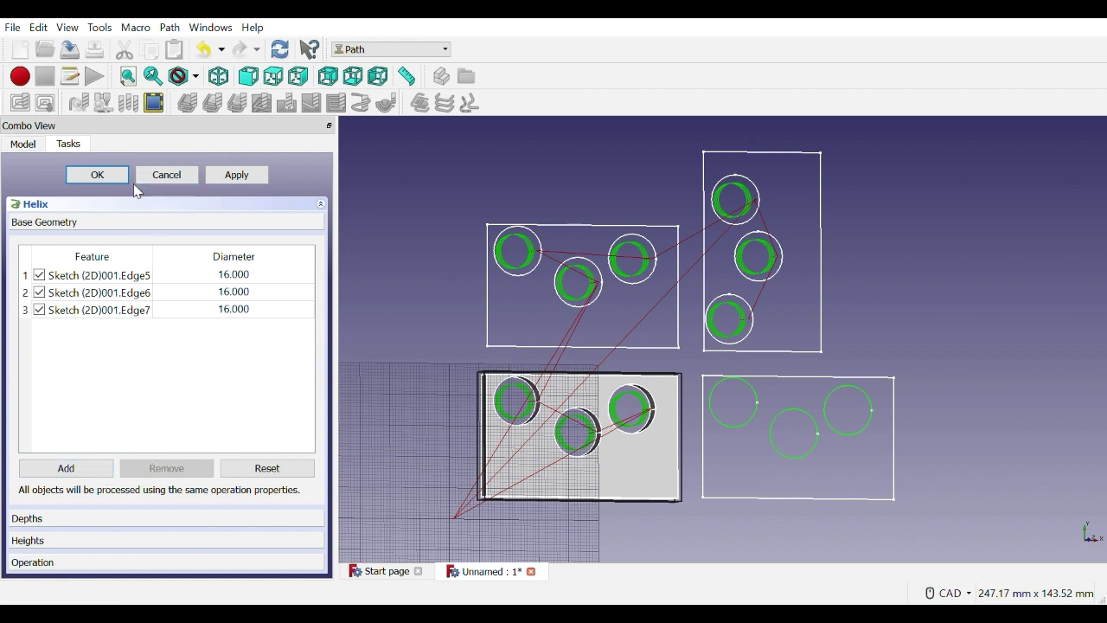
pyautogui.click(216, 174)
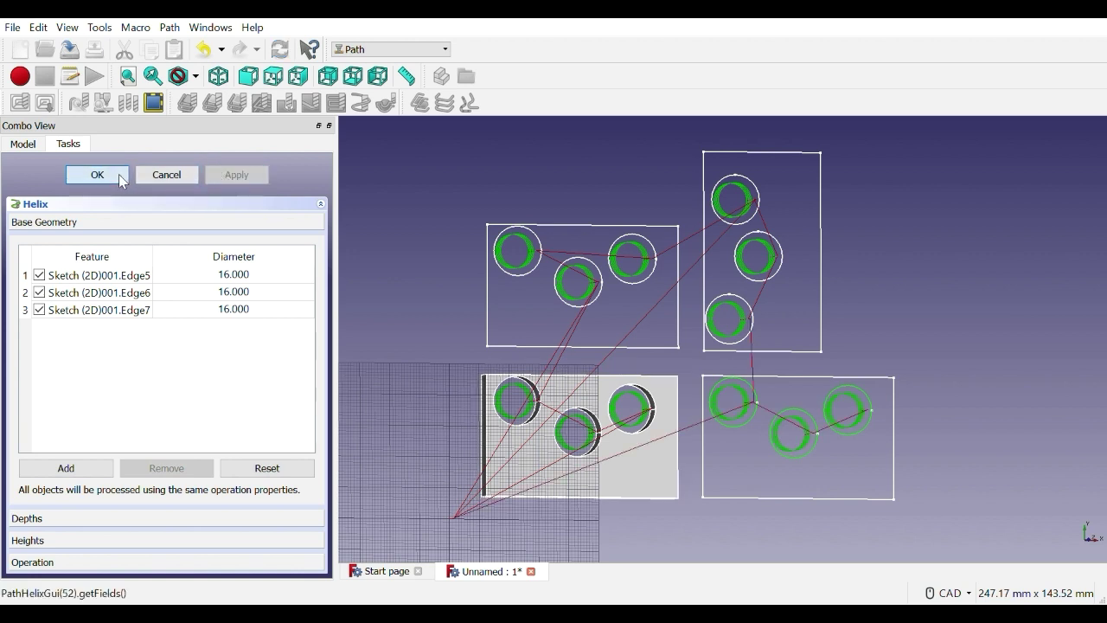
pyautogui.click(119, 173)
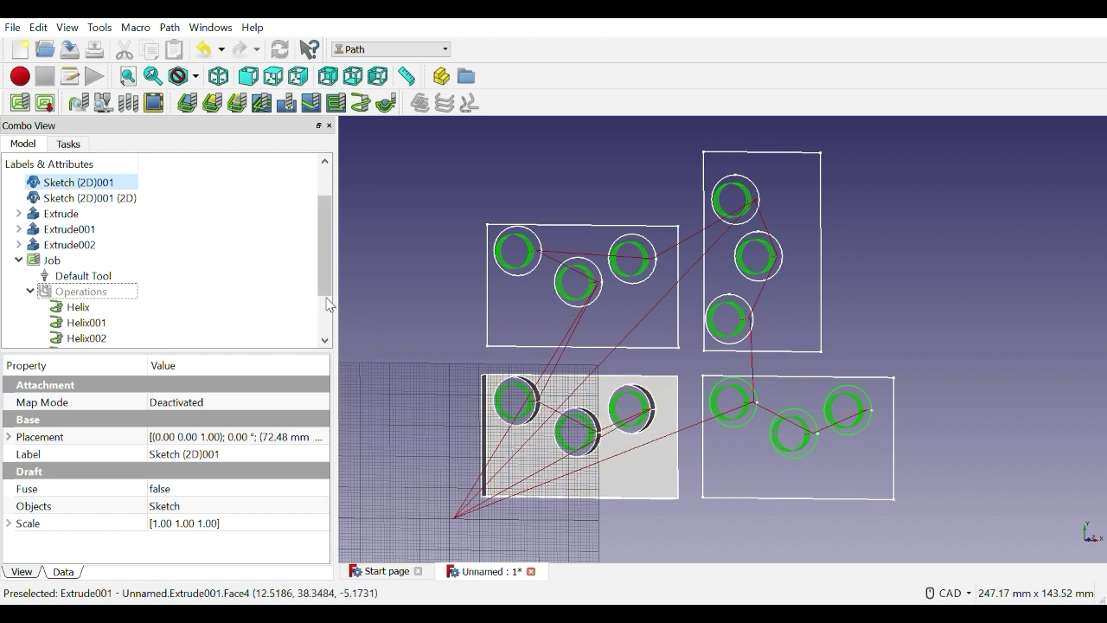
# Create a Profile Edges operation with the Default Tool and clear the three clone circles from its base geometry
pyautogui.scroll(-2, 327, 298)
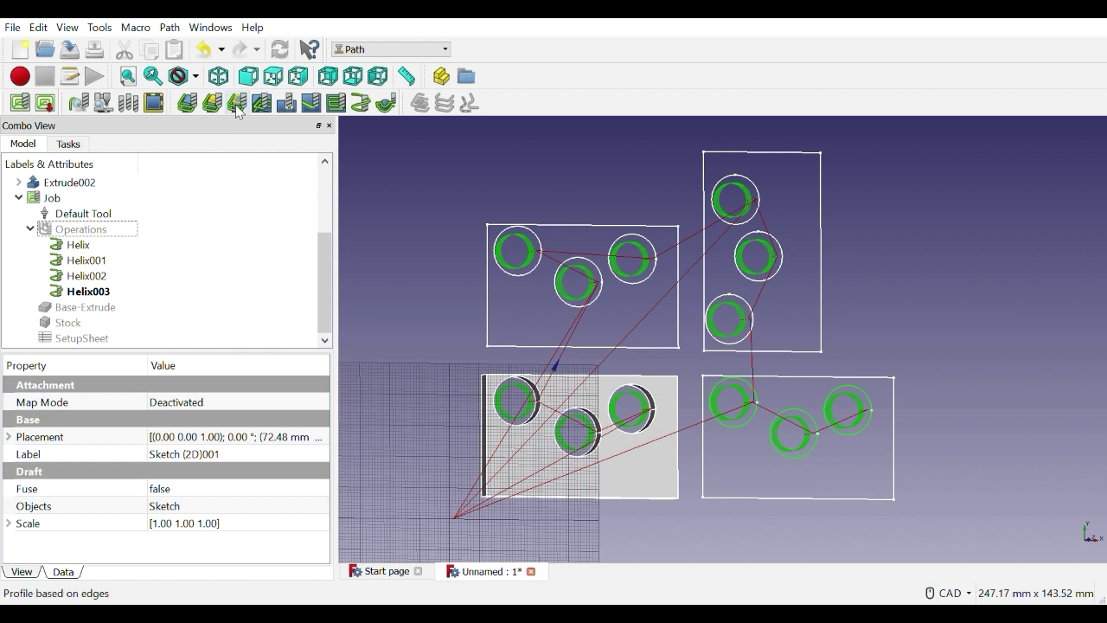
pyautogui.click(237, 104)
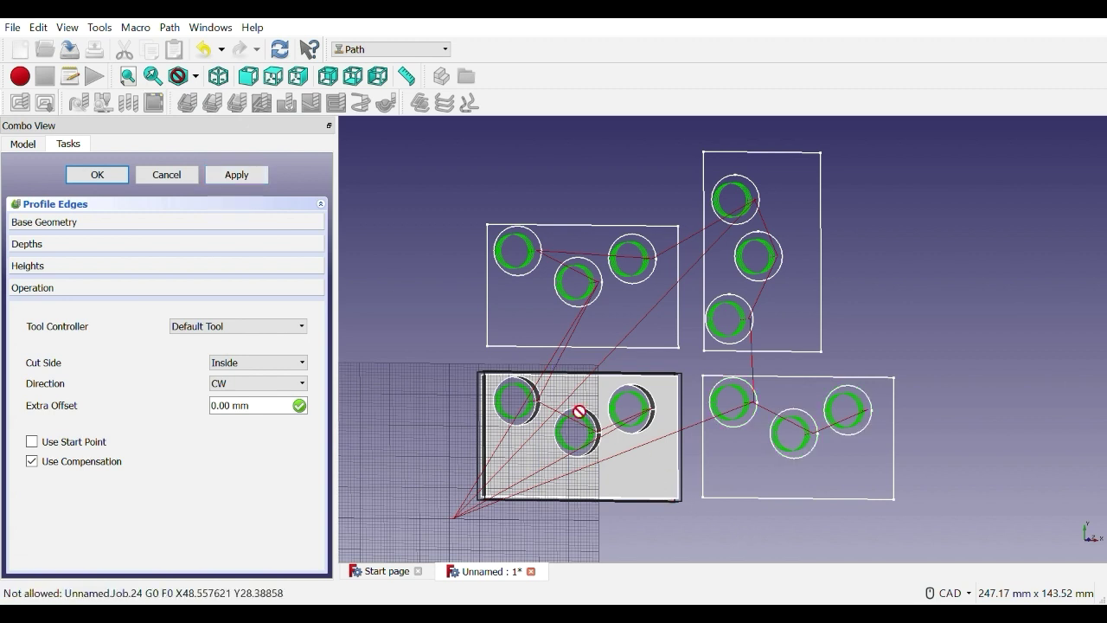
pyautogui.click(145, 224)
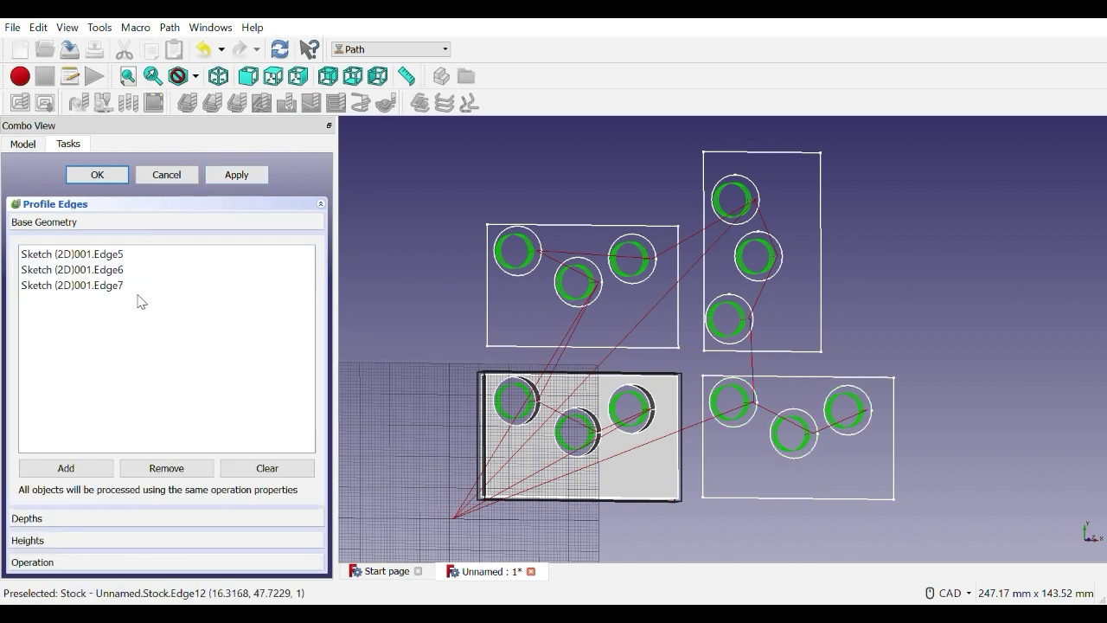
pyautogui.click(101, 286)
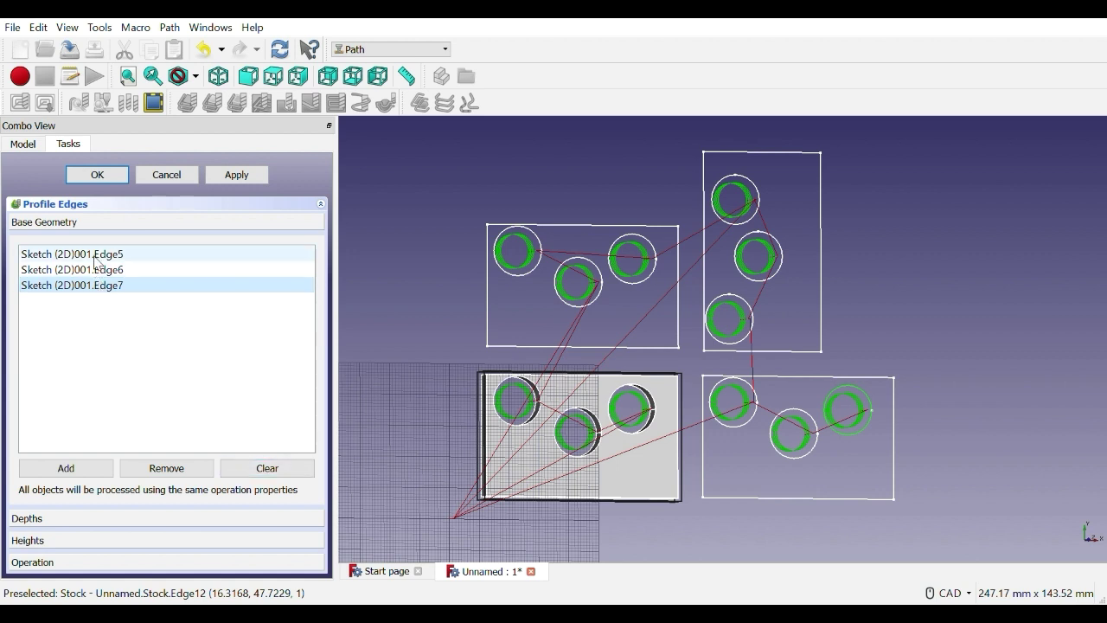
pyautogui.click(97, 255)
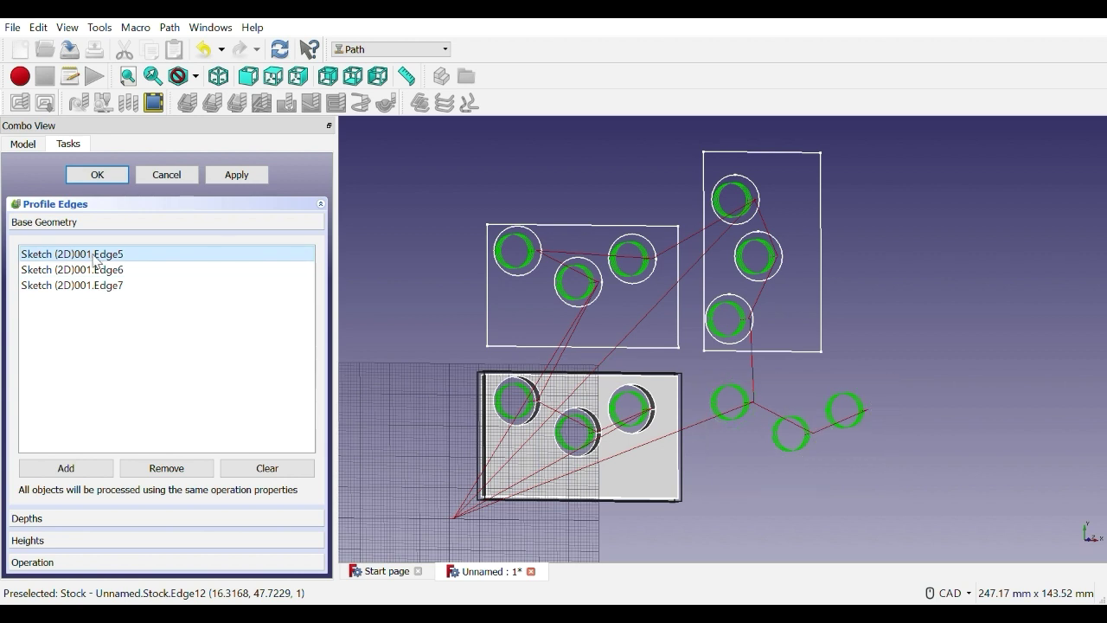
pyautogui.click(89, 270)
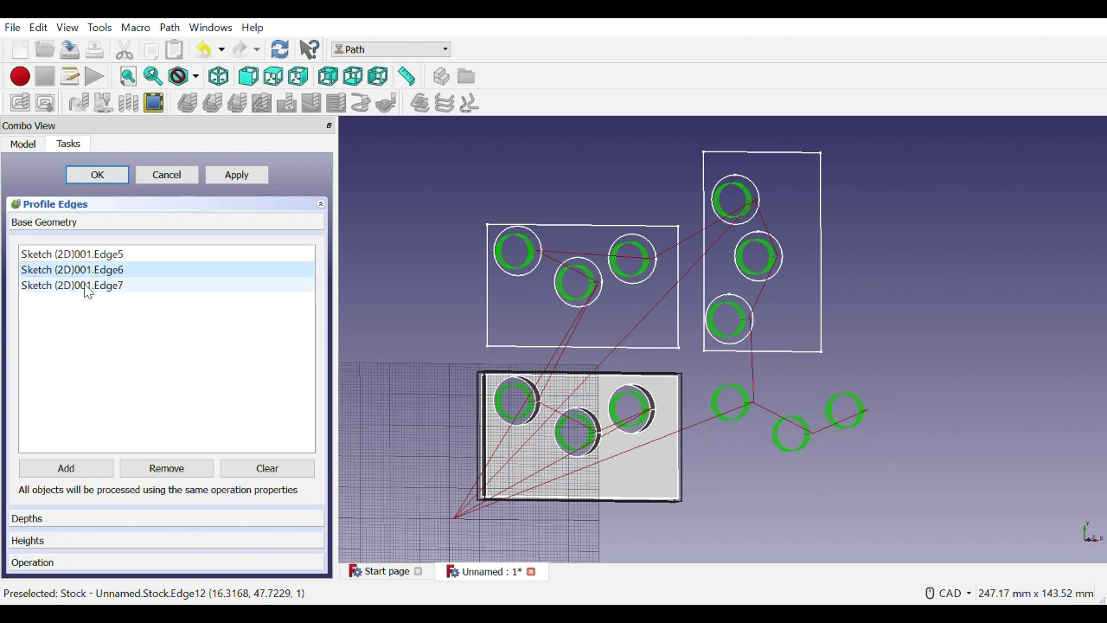
pyautogui.click(90, 286)
pyautogui.click(285, 469)
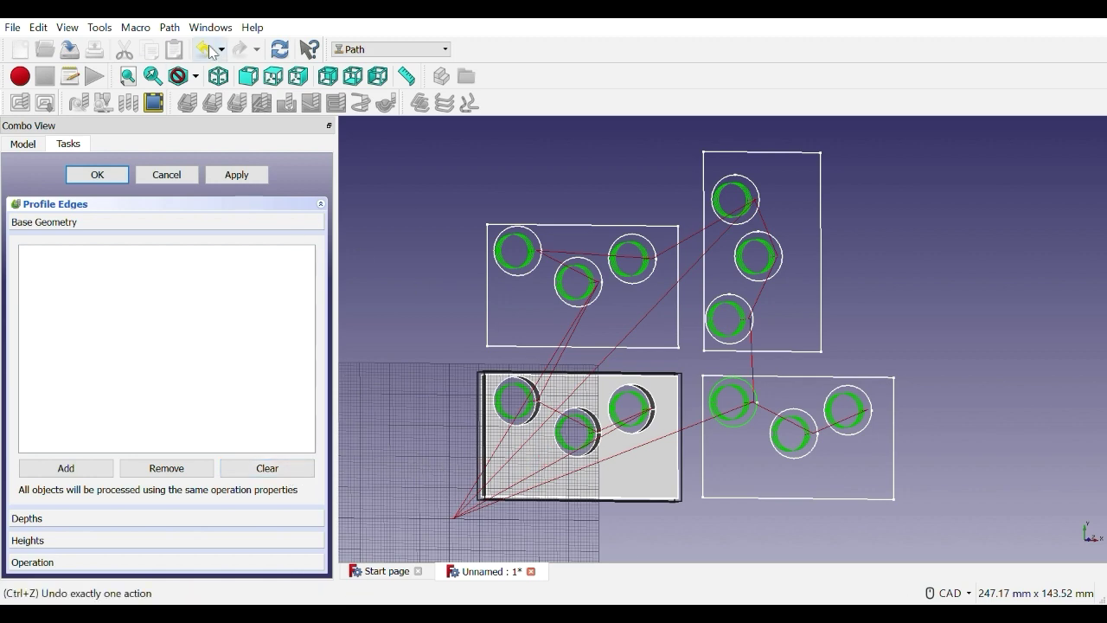
# Add the plate's four outer top edges to the Profile Edges base geometry, then apply and accept the operation
pyautogui.click(273, 80)
pyautogui.scroll(4, 558, 471)
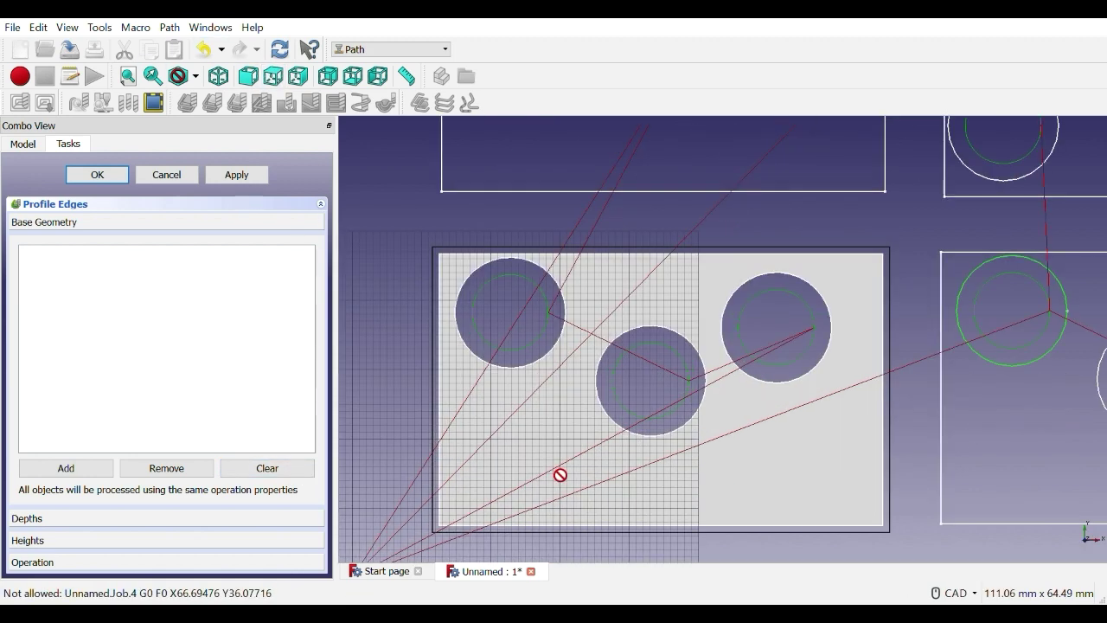
pyautogui.click(460, 253)
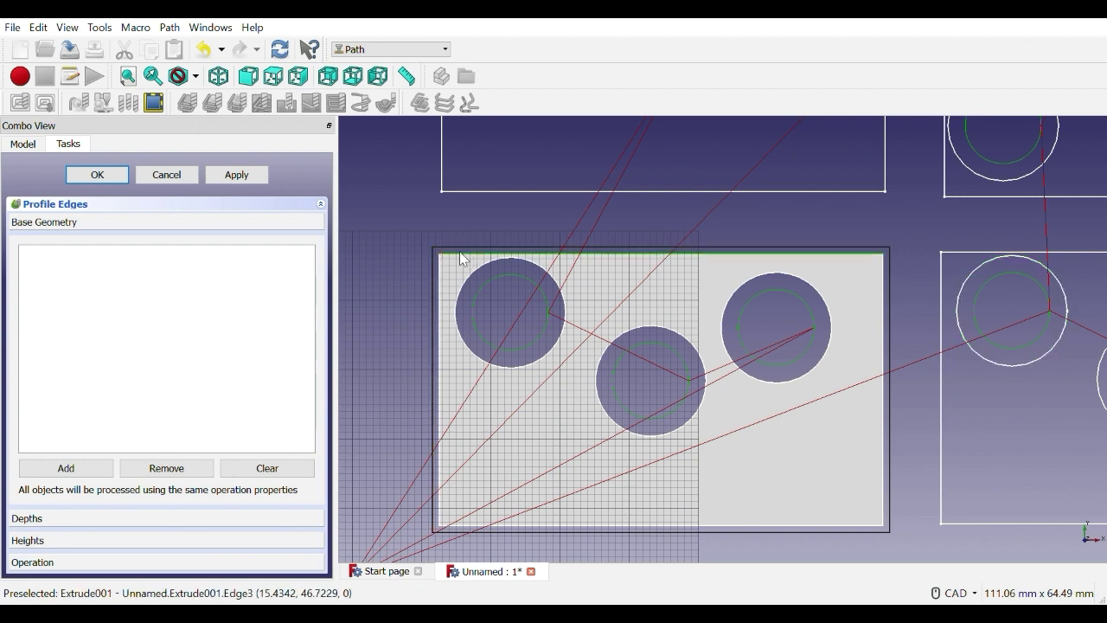
pyautogui.click(883, 354)
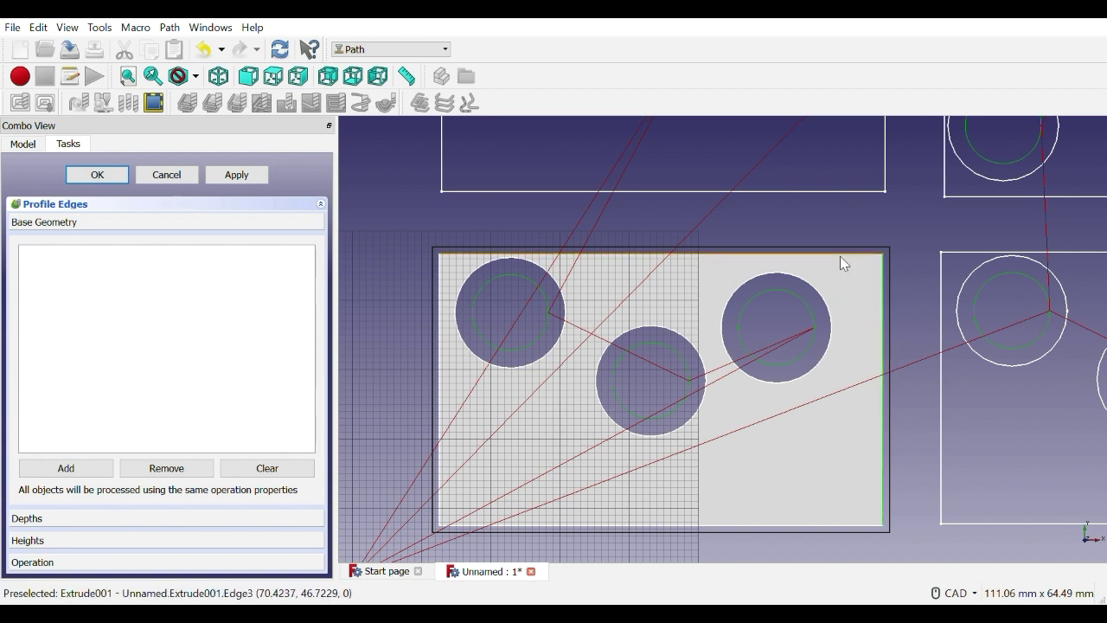
pyautogui.keyDown('ctrl'); pyautogui.click(440, 427); pyautogui.keyUp('ctrl')
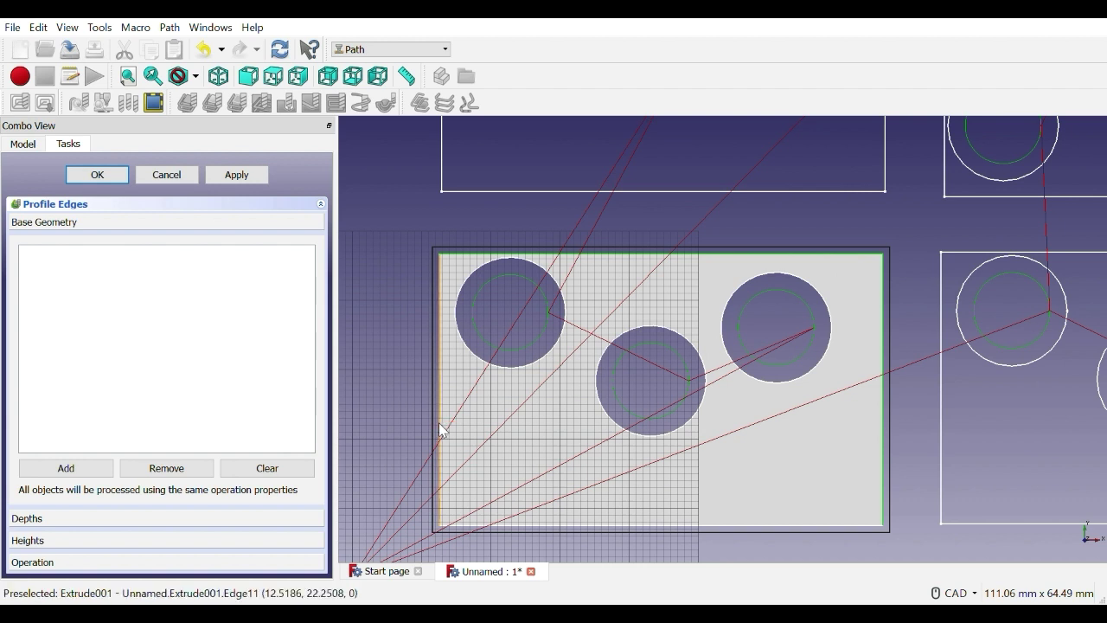
pyautogui.keyDown('ctrl'); pyautogui.click(588, 525); pyautogui.keyUp('ctrl')
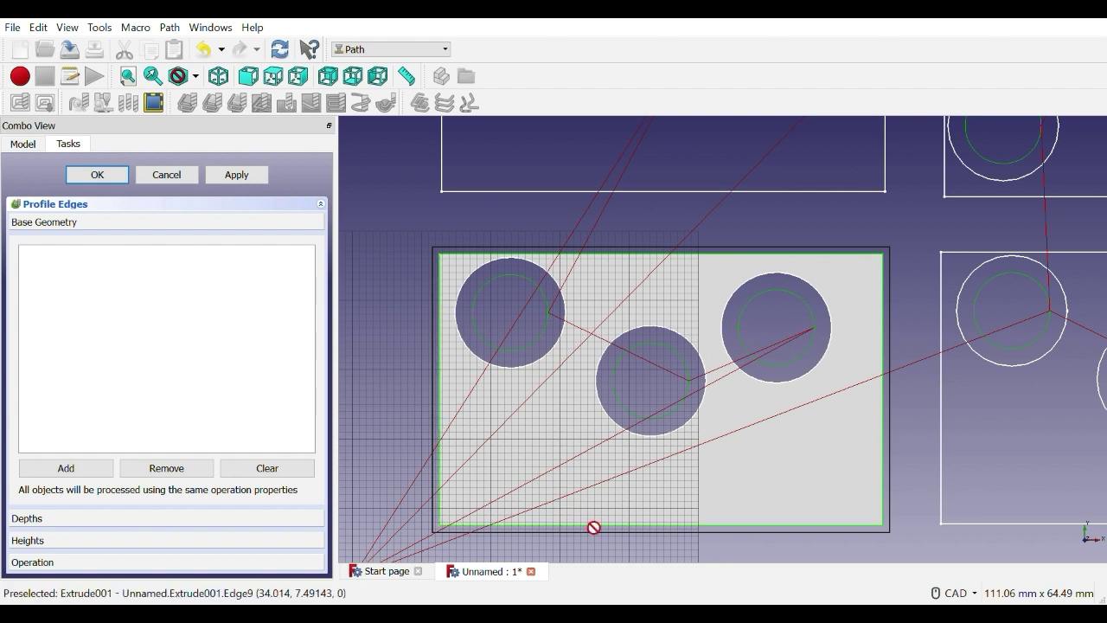
pyautogui.click(98, 472)
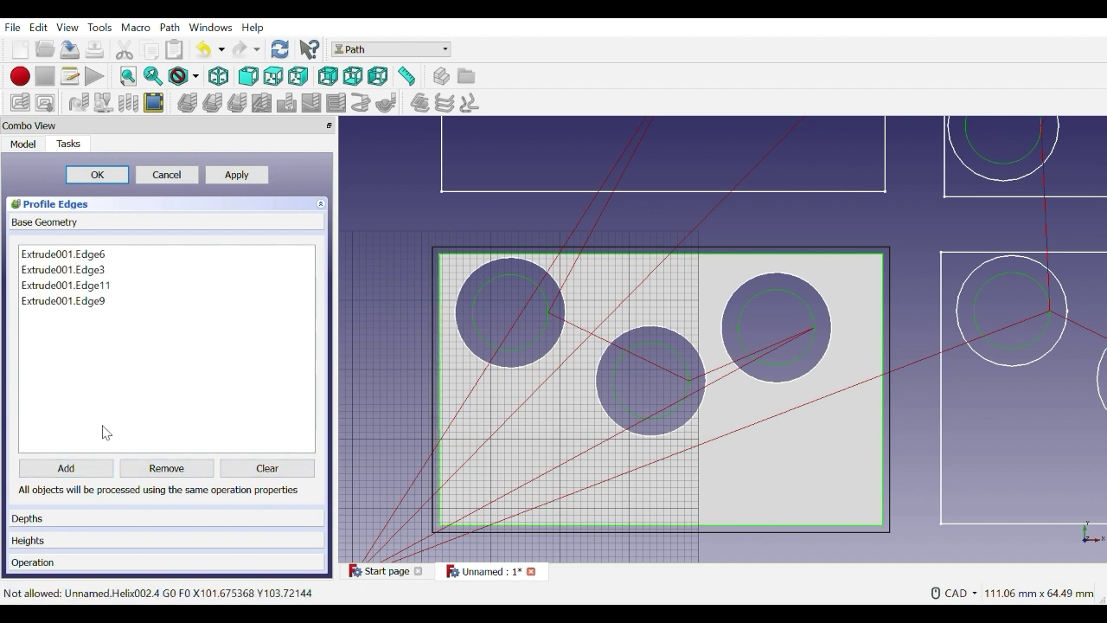
pyautogui.click(68, 519)
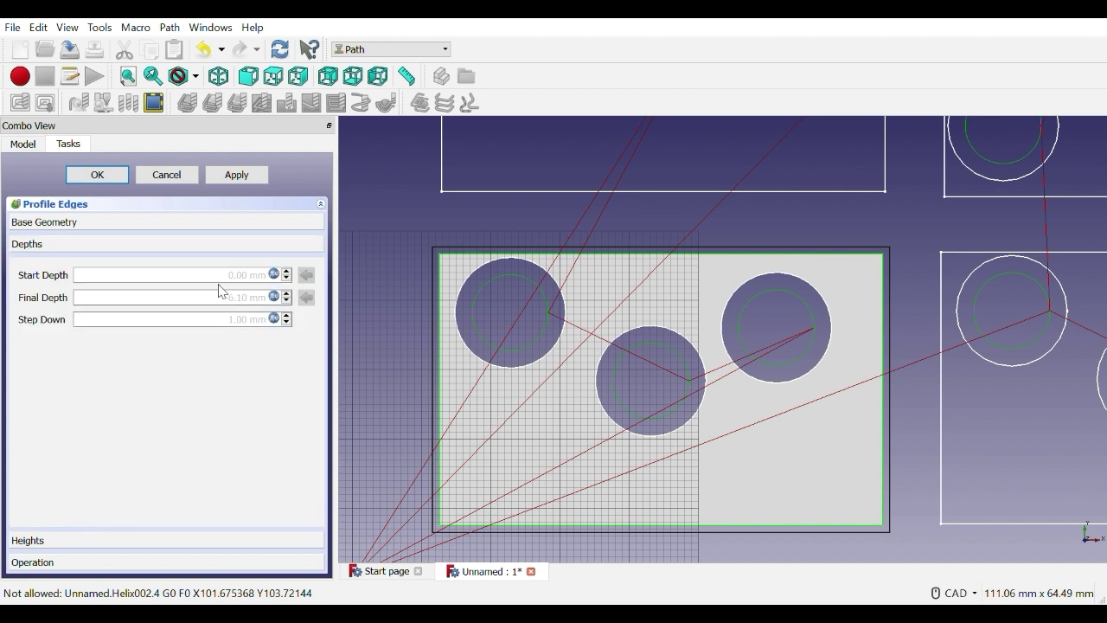
pyautogui.click(235, 177)
pyautogui.click(98, 175)
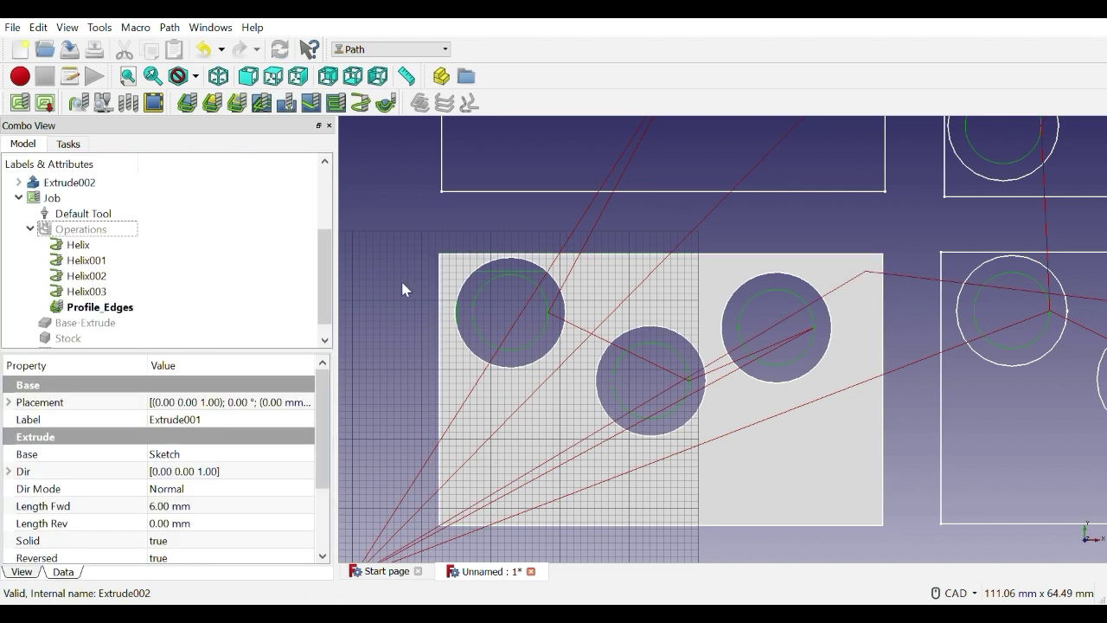
# Inspect the plate's profile toolpath from an angle and delete its Profile_Edges operation
pyautogui.moveTo(402, 296); pyautogui.dragTo(489, 303, button='middle')
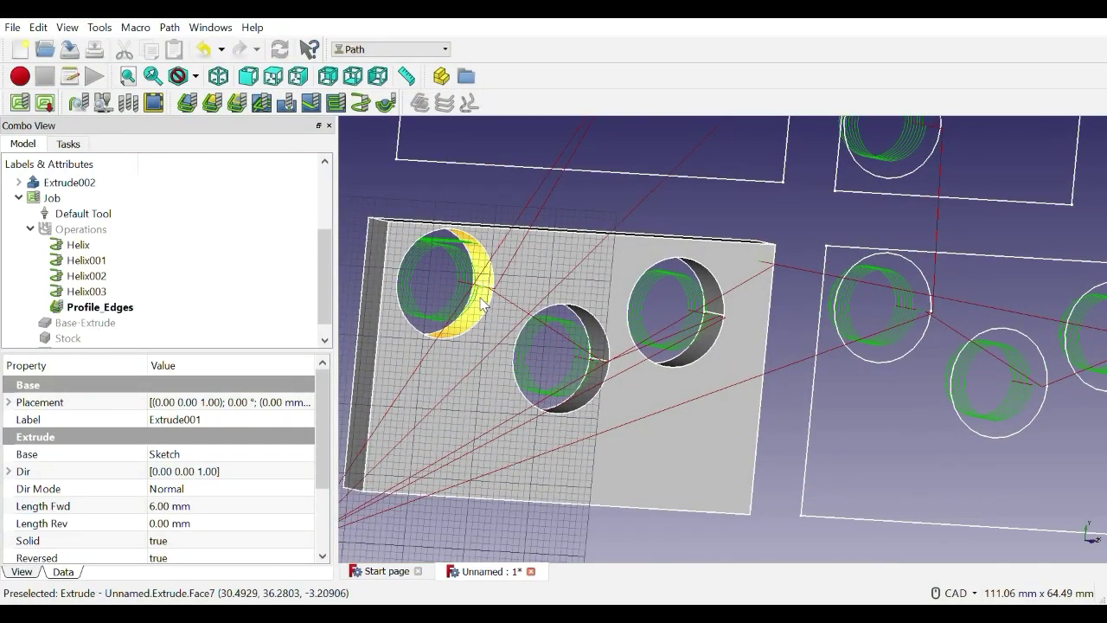
pyautogui.click(108, 312)
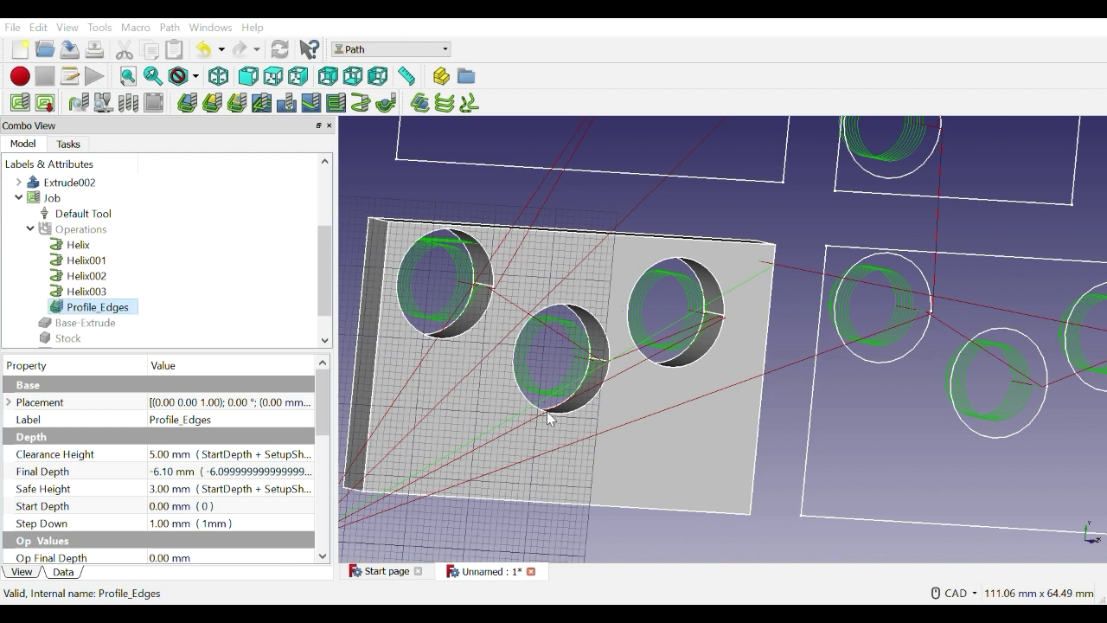
pyautogui.moveTo(429, 366); pyautogui.dragTo(457, 375, button='middle')
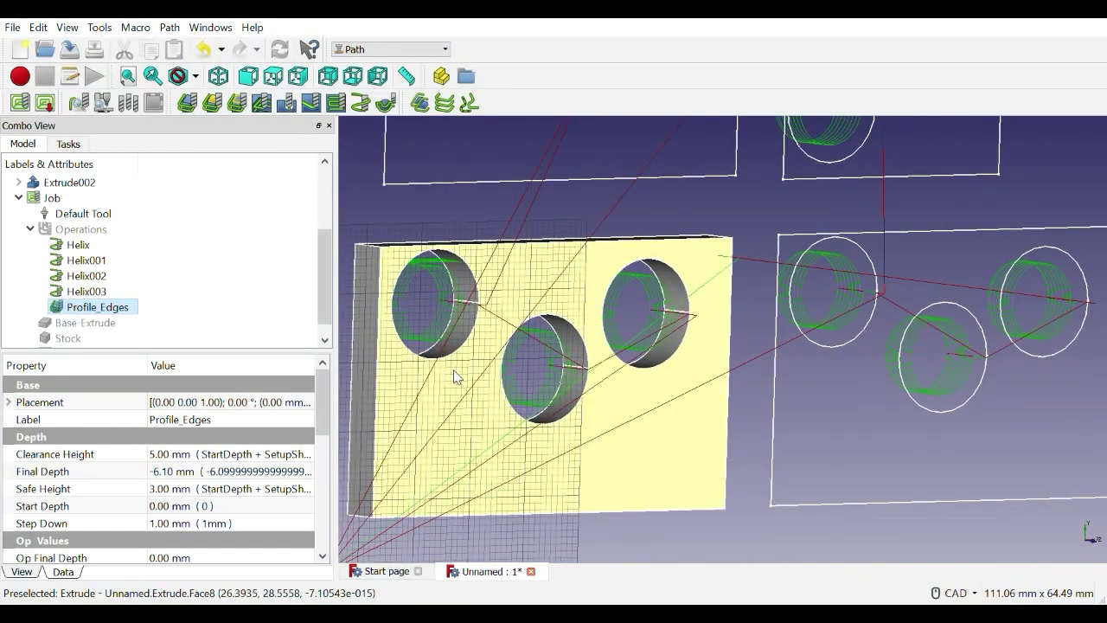
pyautogui.click(423, 212)
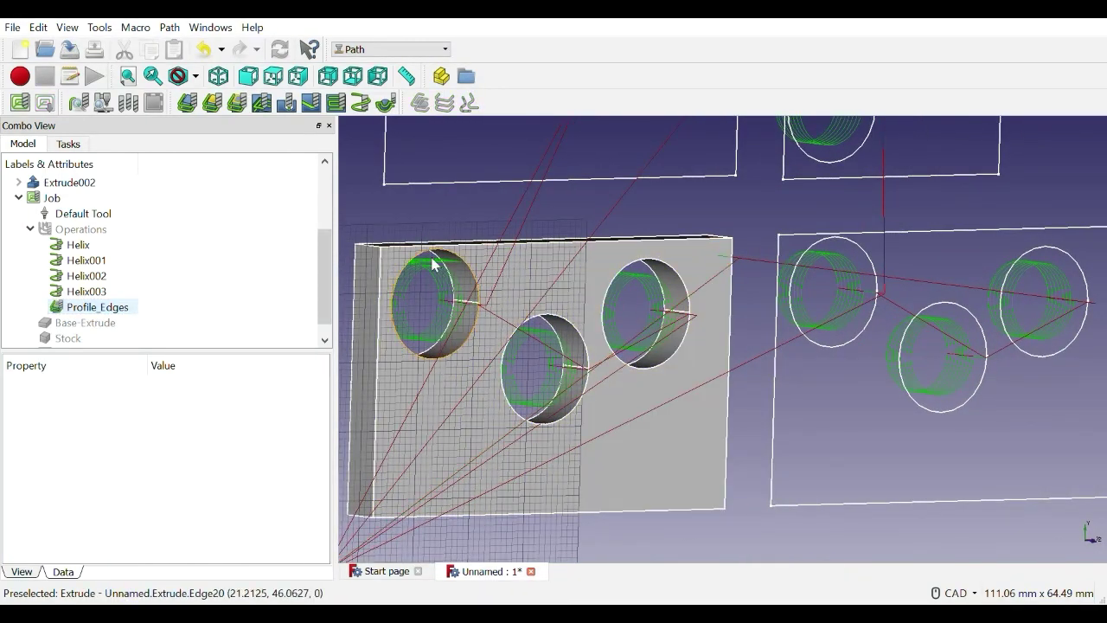
pyautogui.scroll(-4, 437, 259)
pyautogui.scroll(-4, 447, 282)
pyautogui.scroll(6, 435, 239)
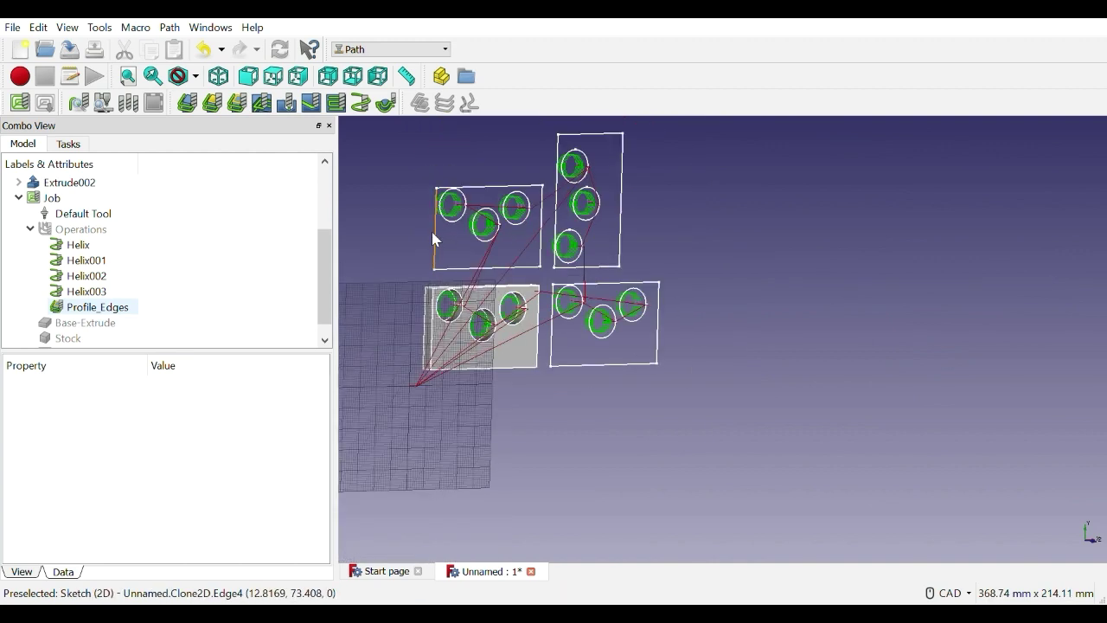
pyautogui.click(102, 308)
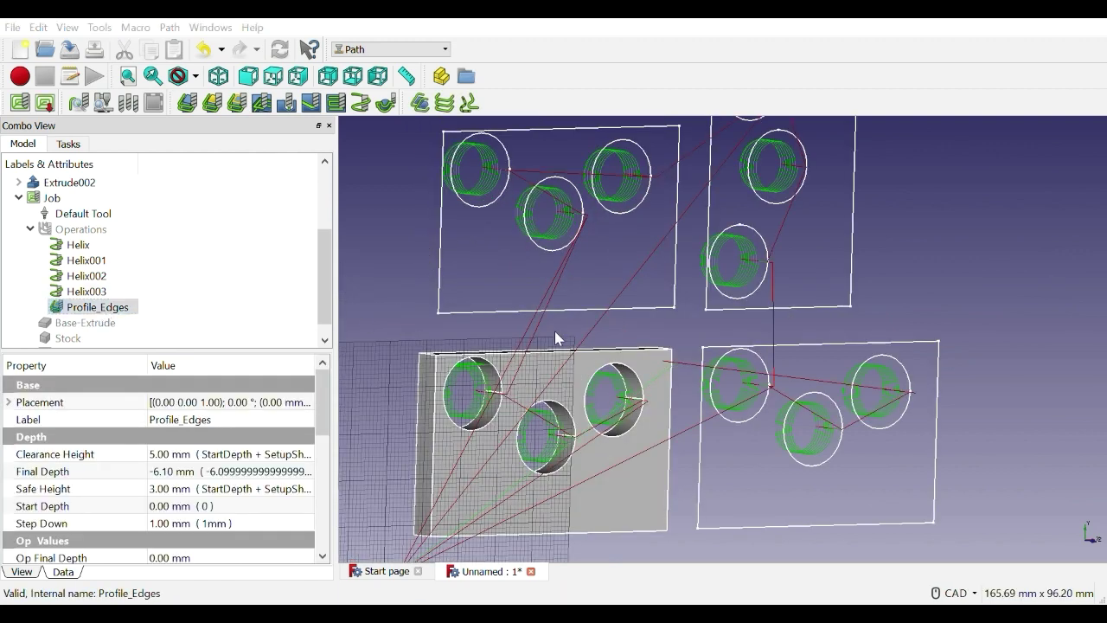
pyautogui.press('Delete')
# Create a Profile Edges operation from the four outer edges of the clone directly above the plate, then apply and accept it
pyautogui.scroll(4, 413, 317)
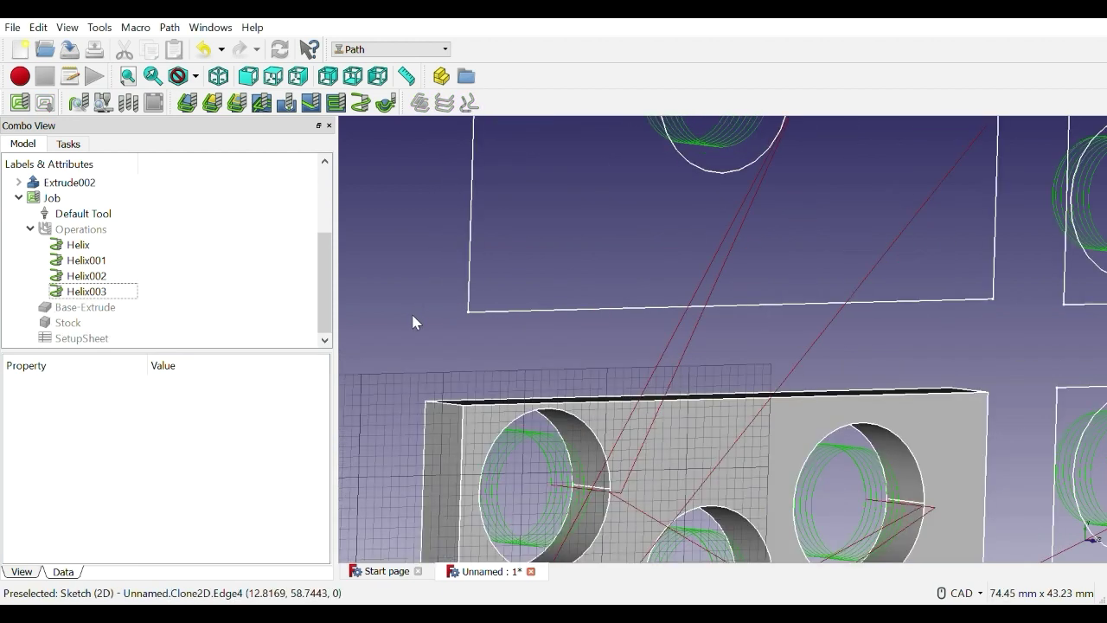
pyautogui.scroll(-4, 414, 317)
pyautogui.scroll(2, 513, 517)
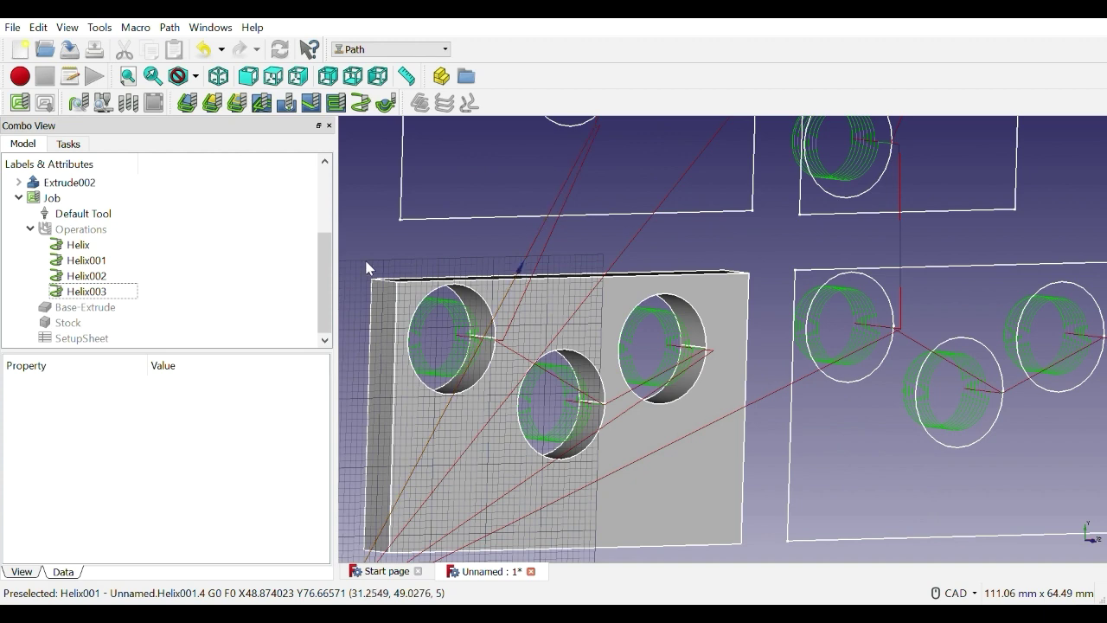
pyautogui.scroll(-2, 482, 226)
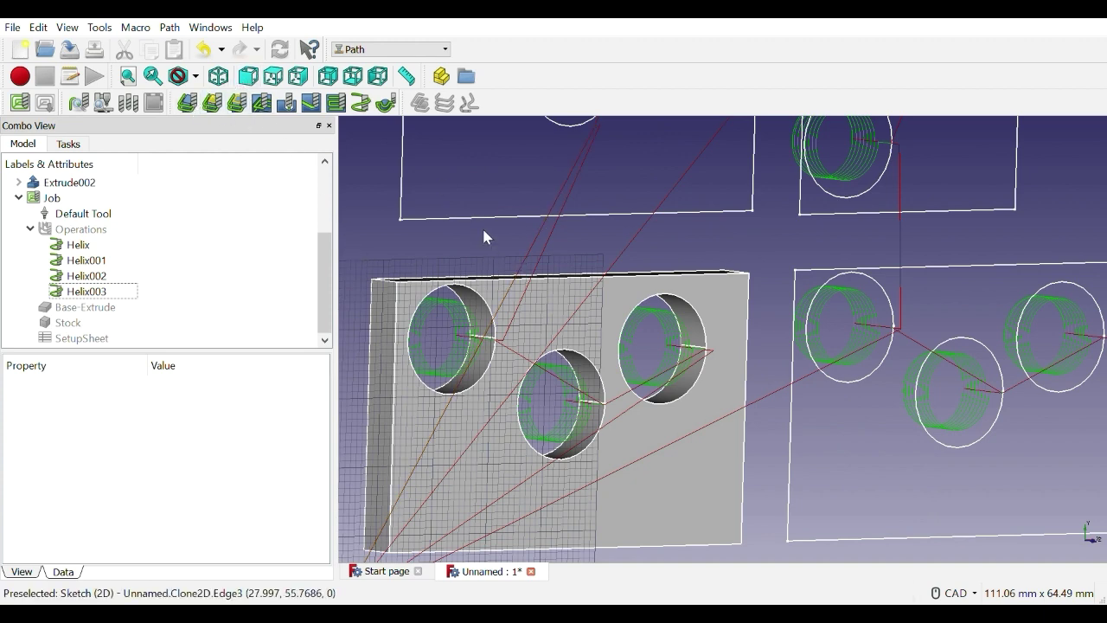
pyautogui.click(480, 215)
pyautogui.scroll(-2, 479, 216)
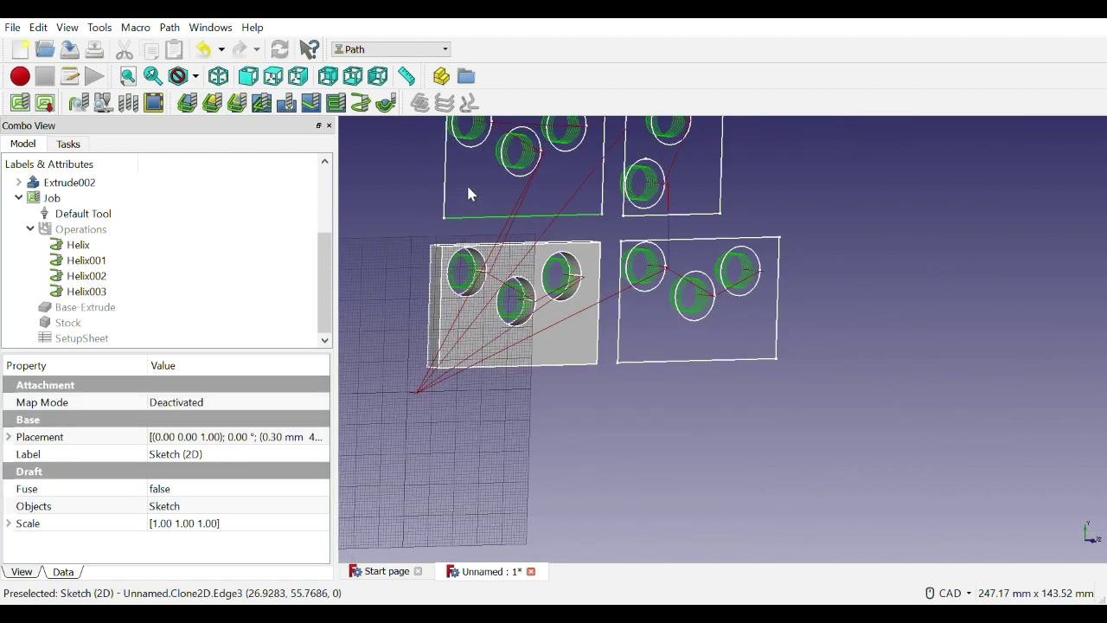
pyautogui.scroll(1, 463, 168)
pyautogui.scroll(-1, 474, 247)
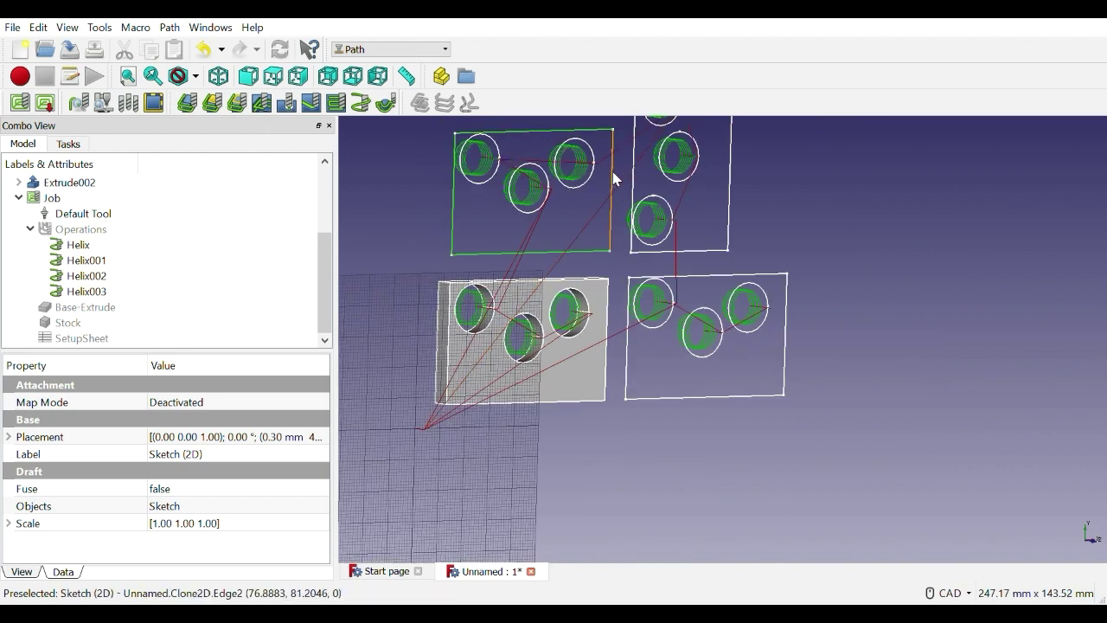
pyautogui.click(240, 105)
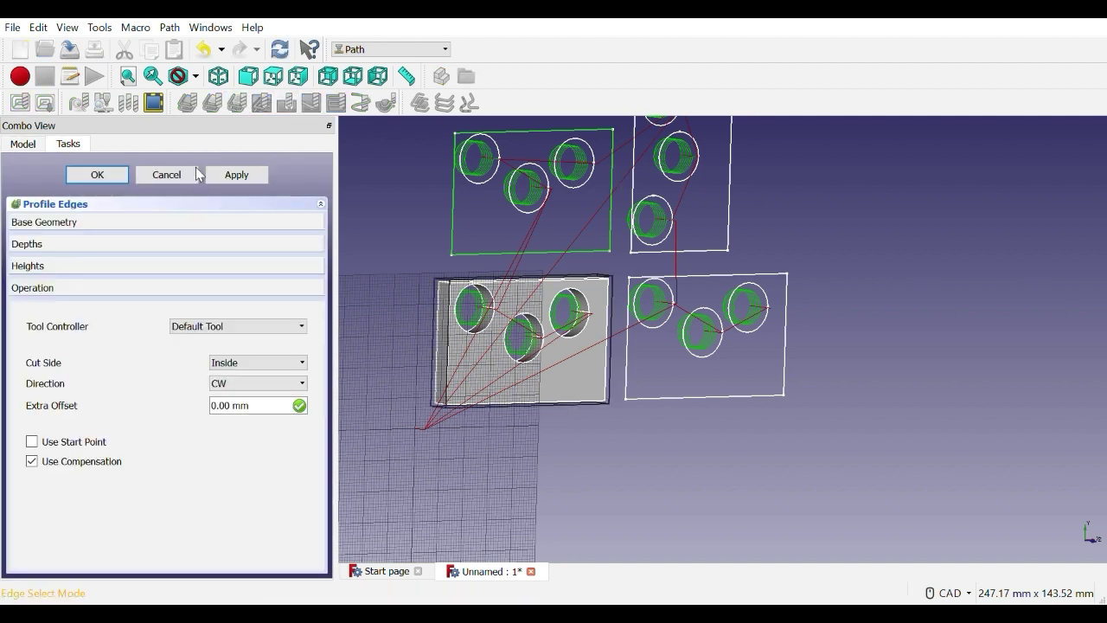
pyautogui.click(69, 224)
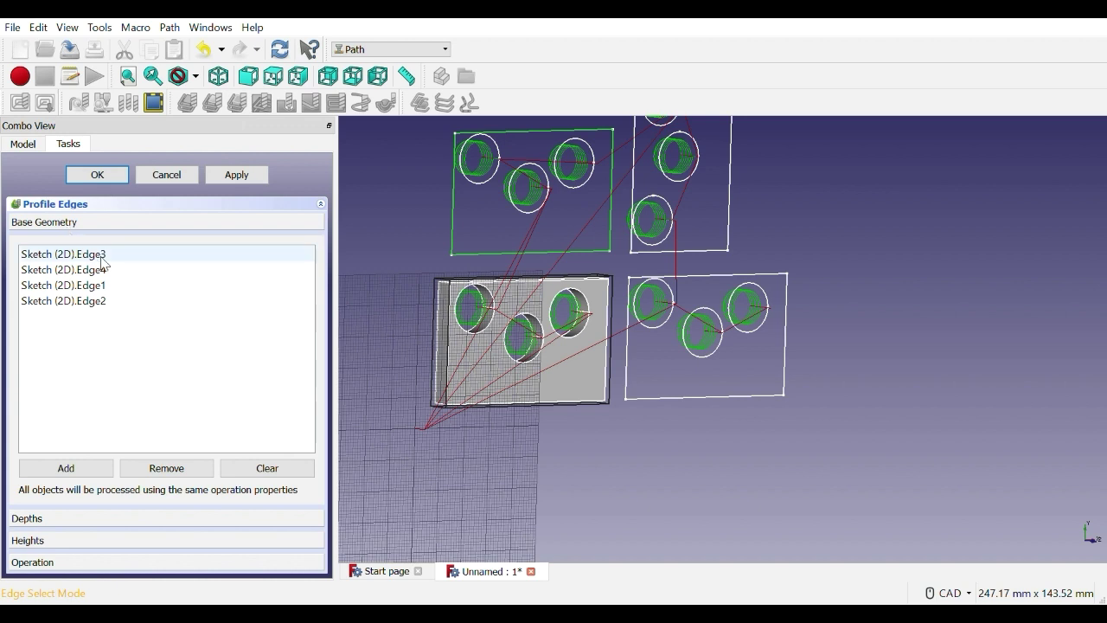
pyautogui.click(227, 174)
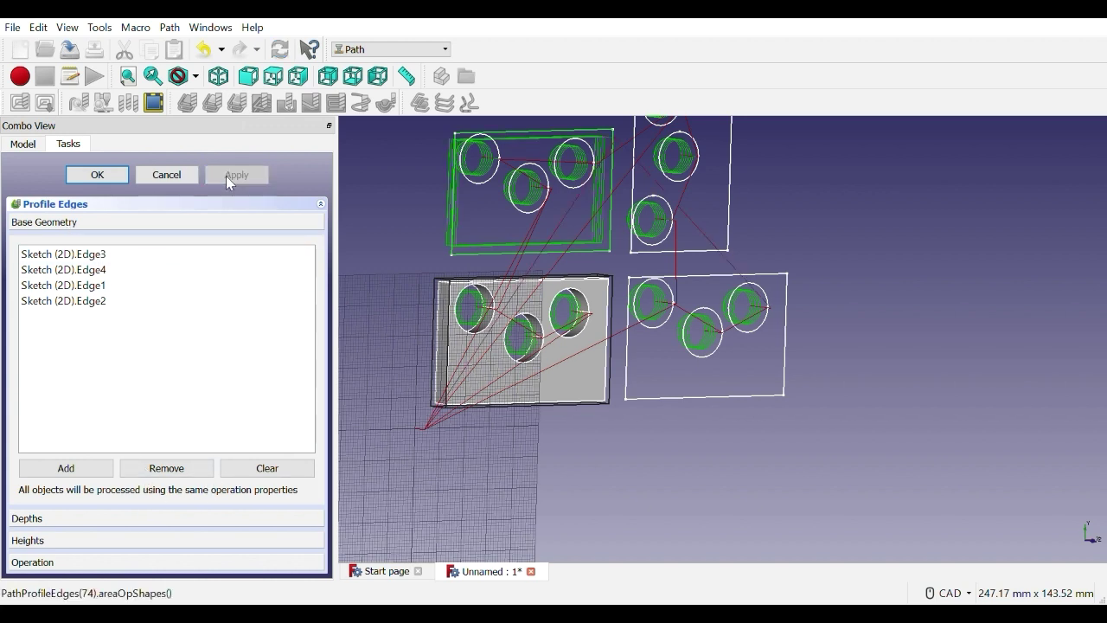
pyautogui.click(109, 173)
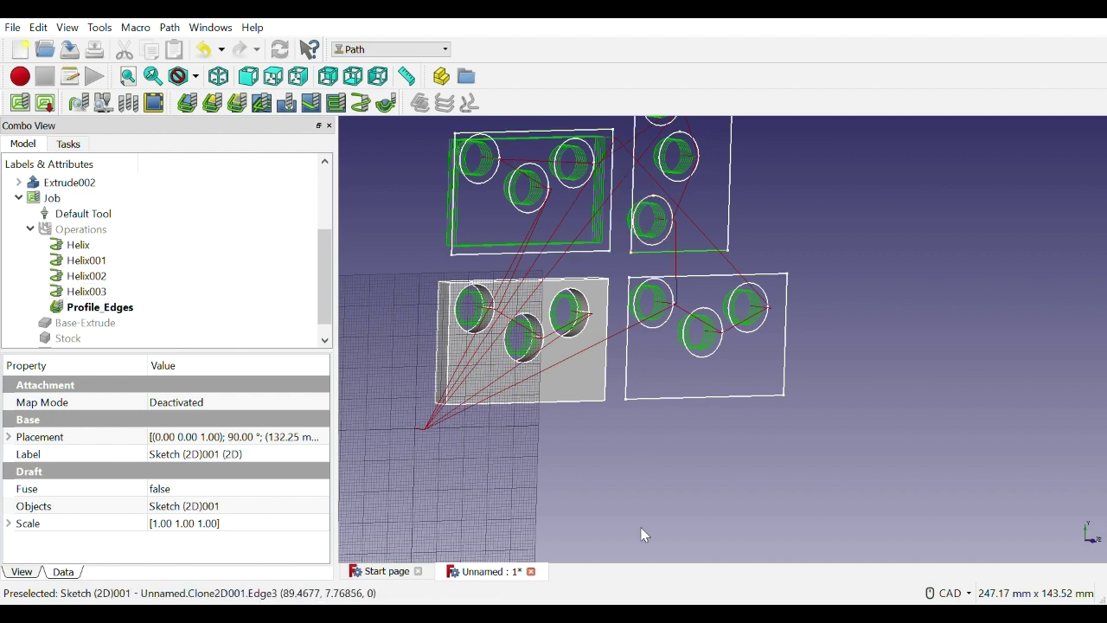
# Create a second Profile Edges operation from the four outer edges of the rotated clone, then apply and accept it
pyautogui.scroll(-2, 644, 531)
pyautogui.scroll(2, 637, 360)
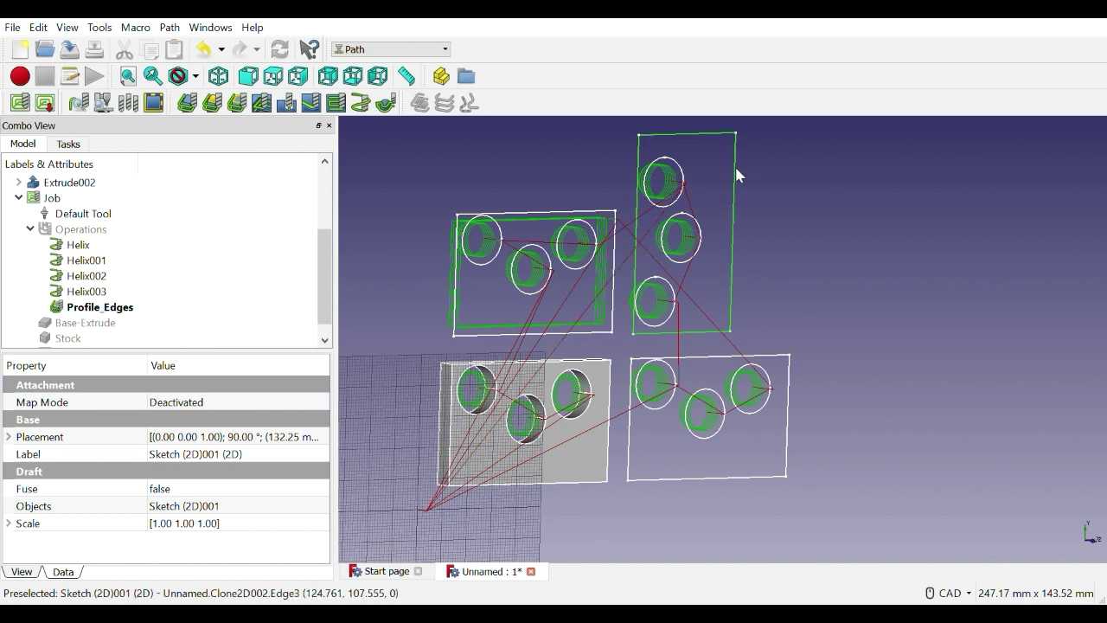
pyautogui.click(242, 104)
pyautogui.click(23, 227)
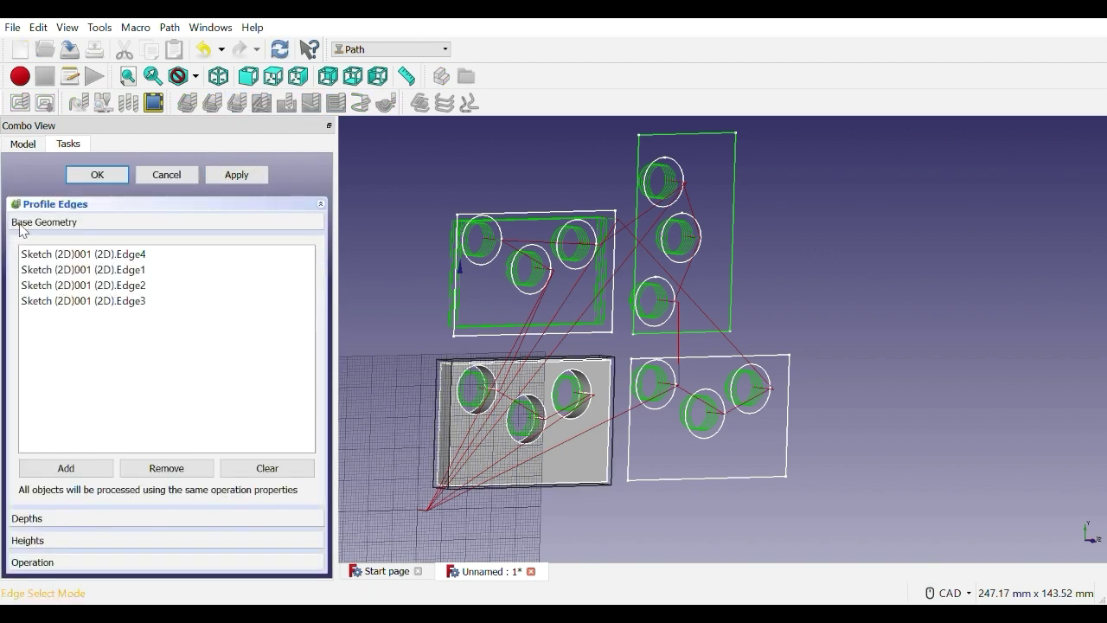
pyautogui.click(247, 179)
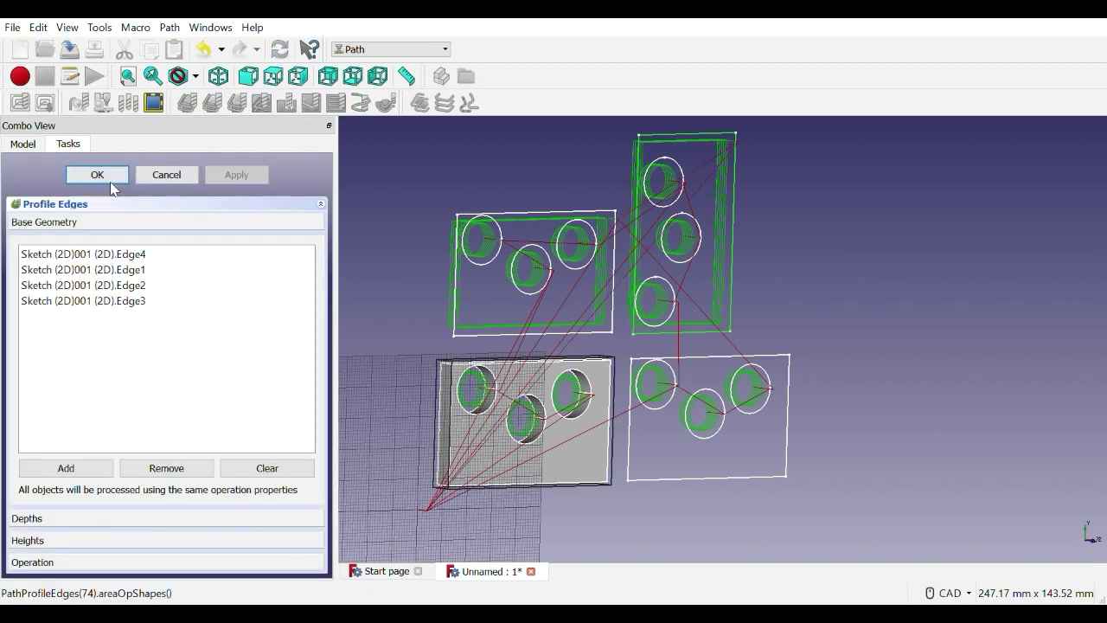
pyautogui.click(98, 175)
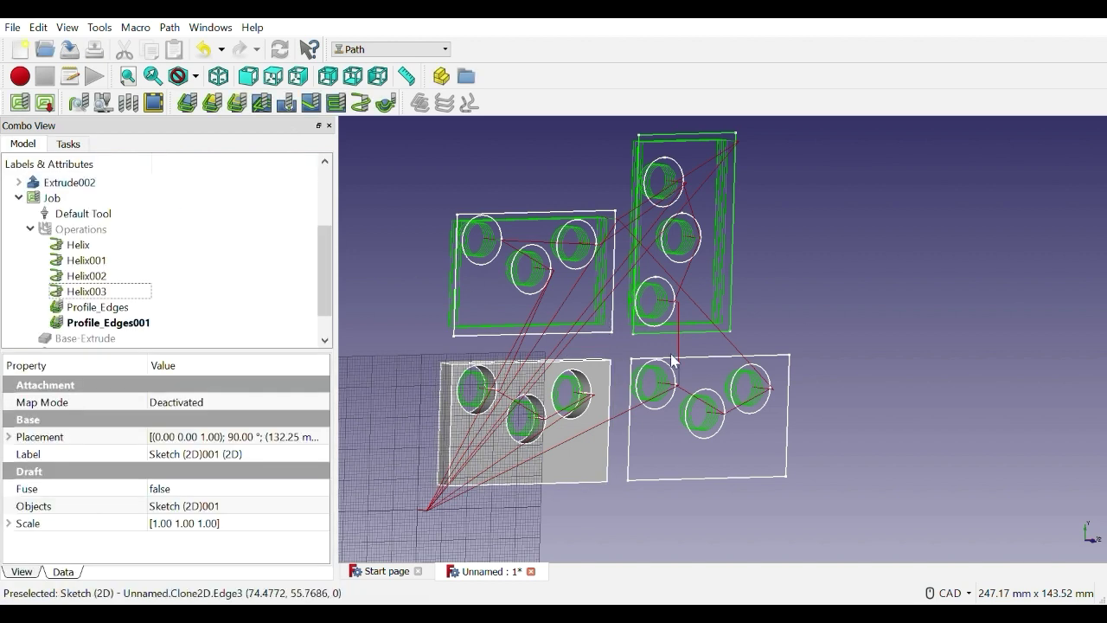
# Create a Profile Edges operation from the four outer edges of the unrotated clone beside the plate, then apply and accept it
pyautogui.click(700, 356)
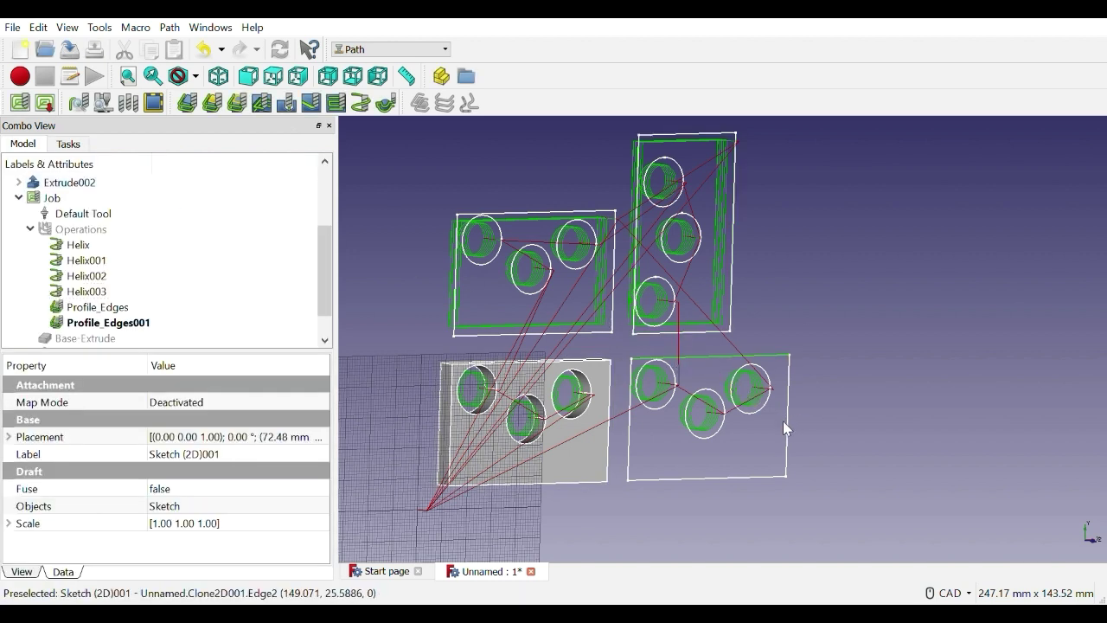
pyautogui.keyDown('ctrl'); pyautogui.click(786, 446); pyautogui.keyUp('ctrl')
pyautogui.keyDown('ctrl'); pyautogui.click(759, 477); pyautogui.keyUp('ctrl')
pyautogui.keyDown('ctrl'); pyautogui.click(629, 448); pyautogui.keyUp('ctrl')
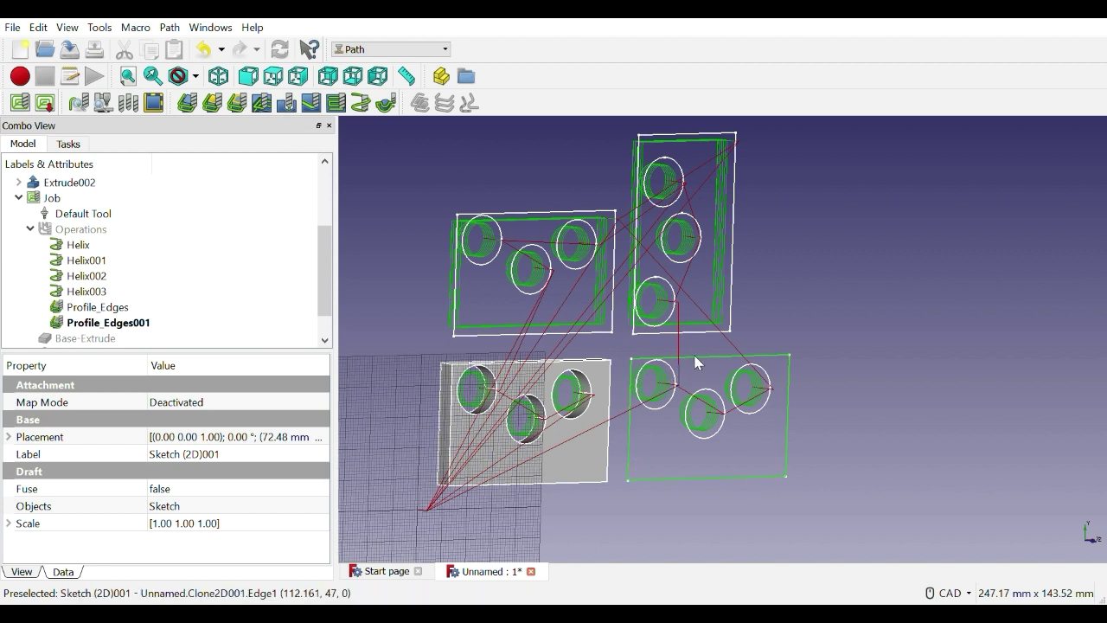
pyautogui.click(236, 103)
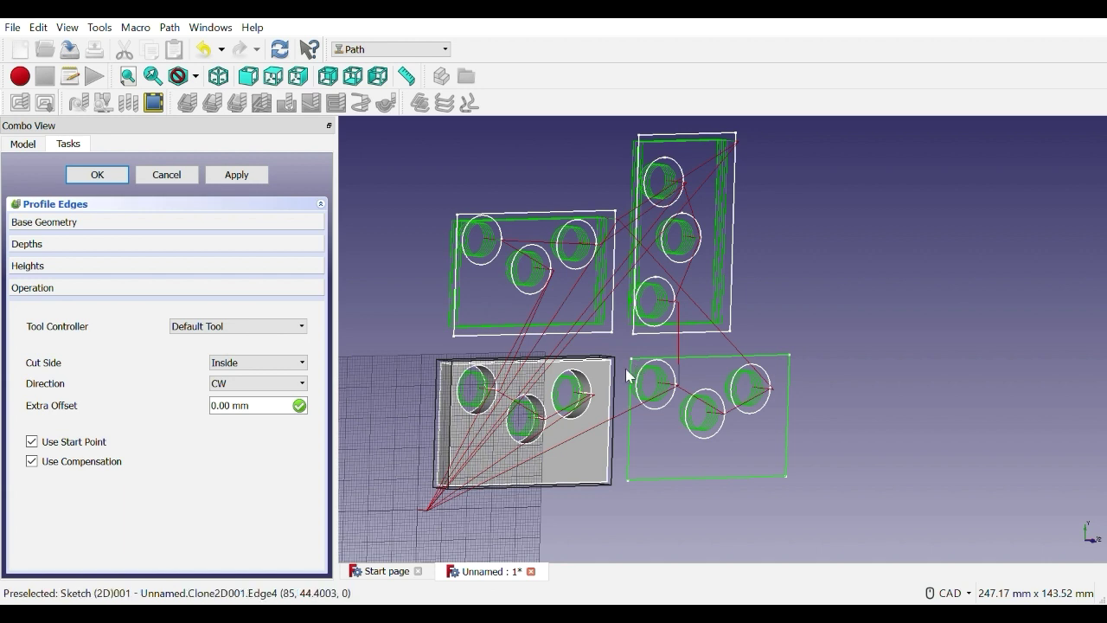
pyautogui.click(195, 223)
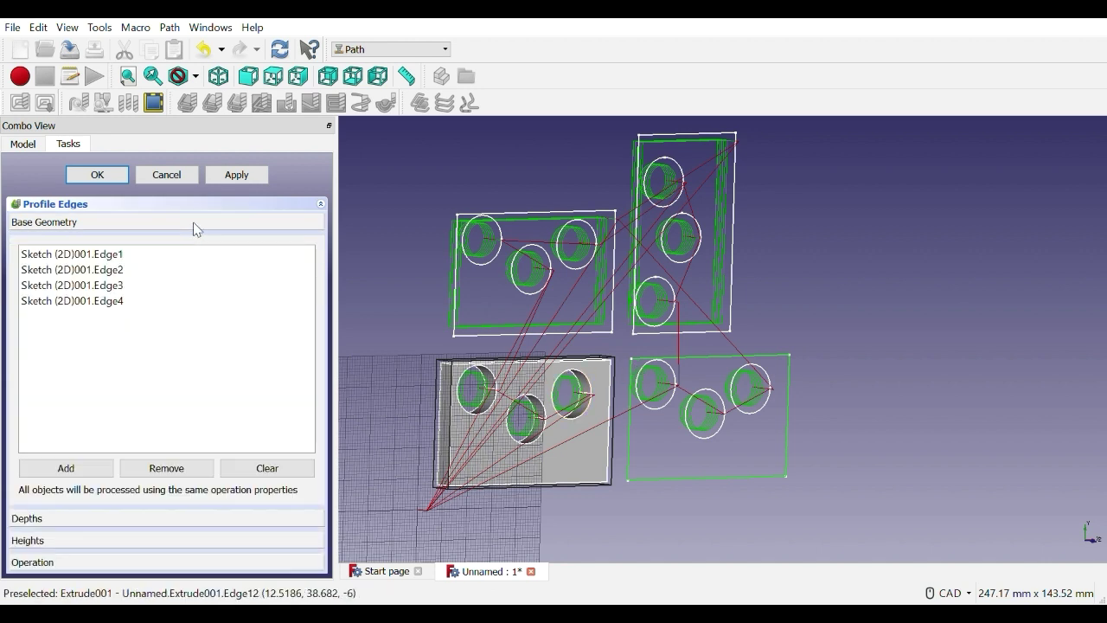
pyautogui.click(236, 177)
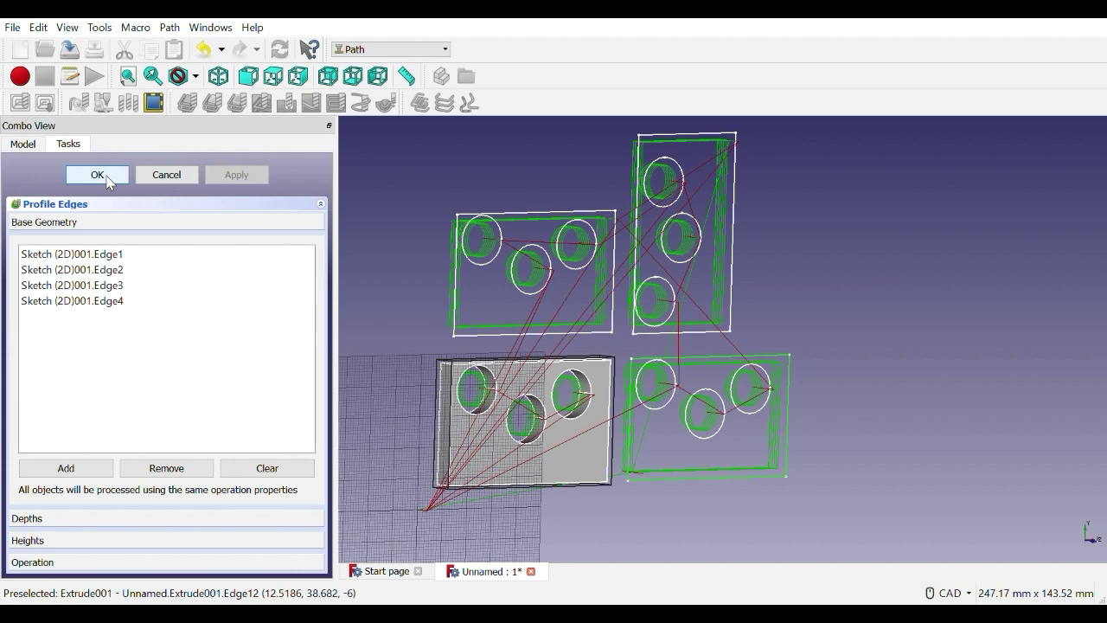
pyautogui.click(108, 179)
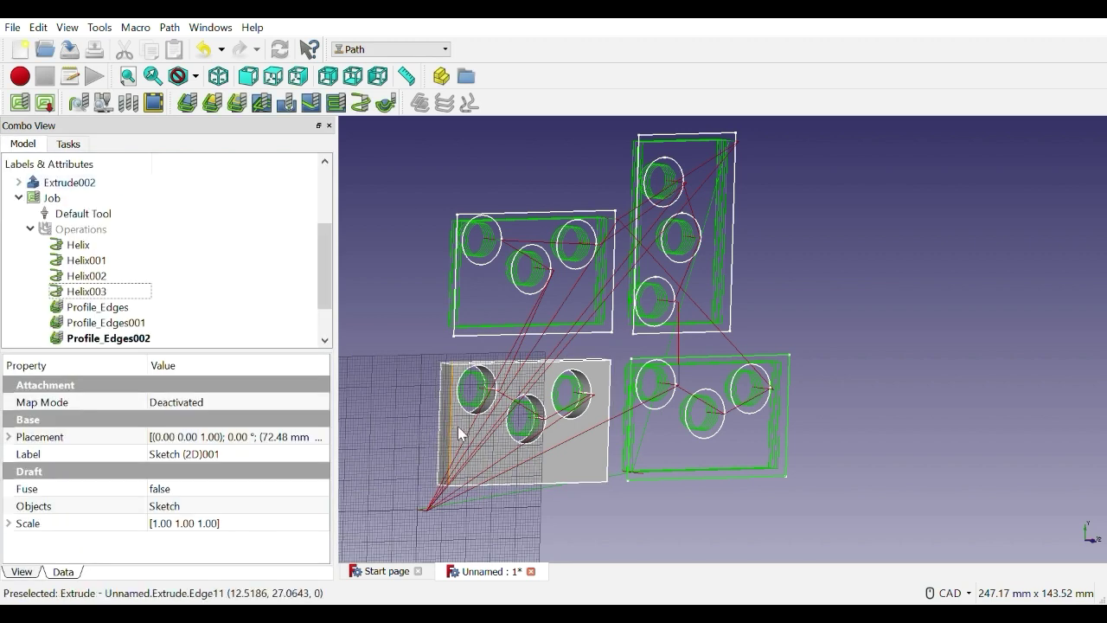
pyautogui.moveTo(330, 284); pyautogui.dragTo(329, 318)
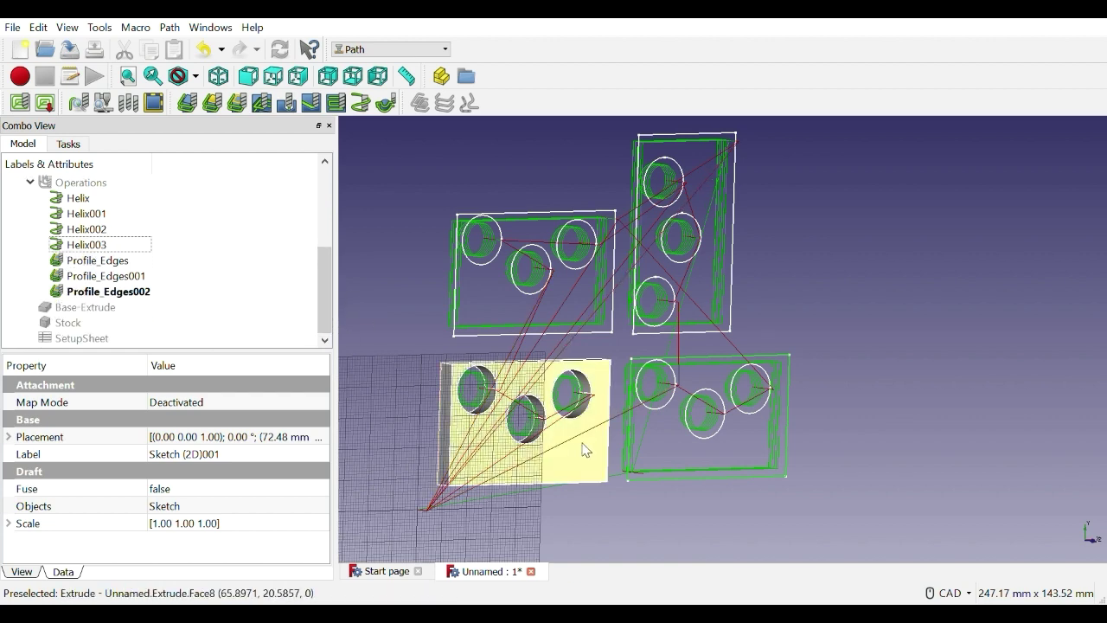
# Create a Profile Edges operation from the extruded plate's four outer top edges, then apply and accept it
pyautogui.click(275, 77)
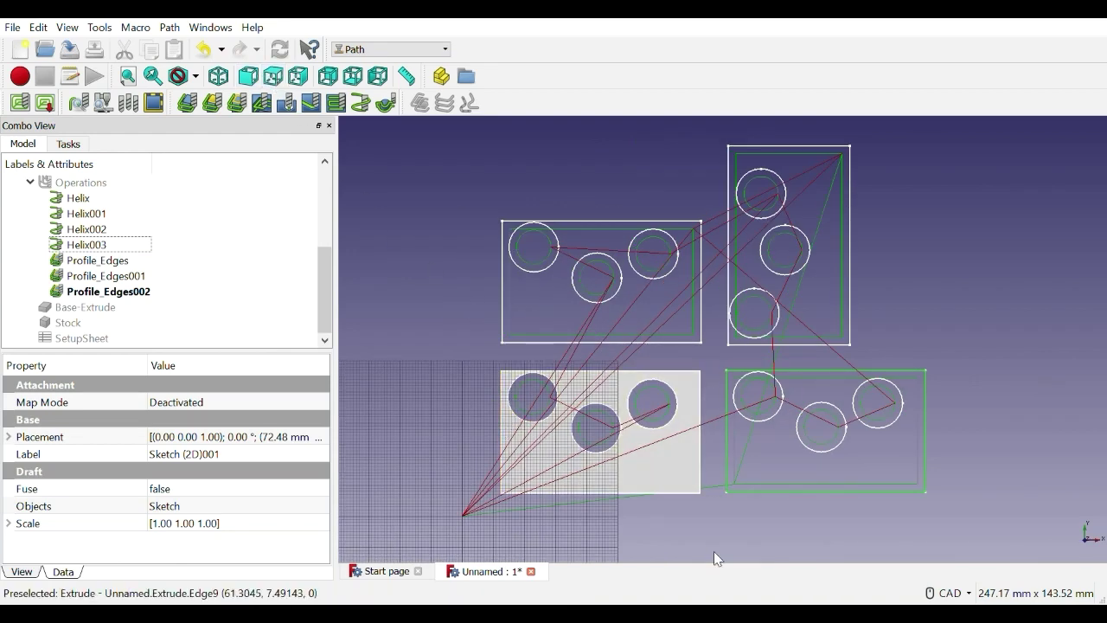
pyautogui.click(668, 504)
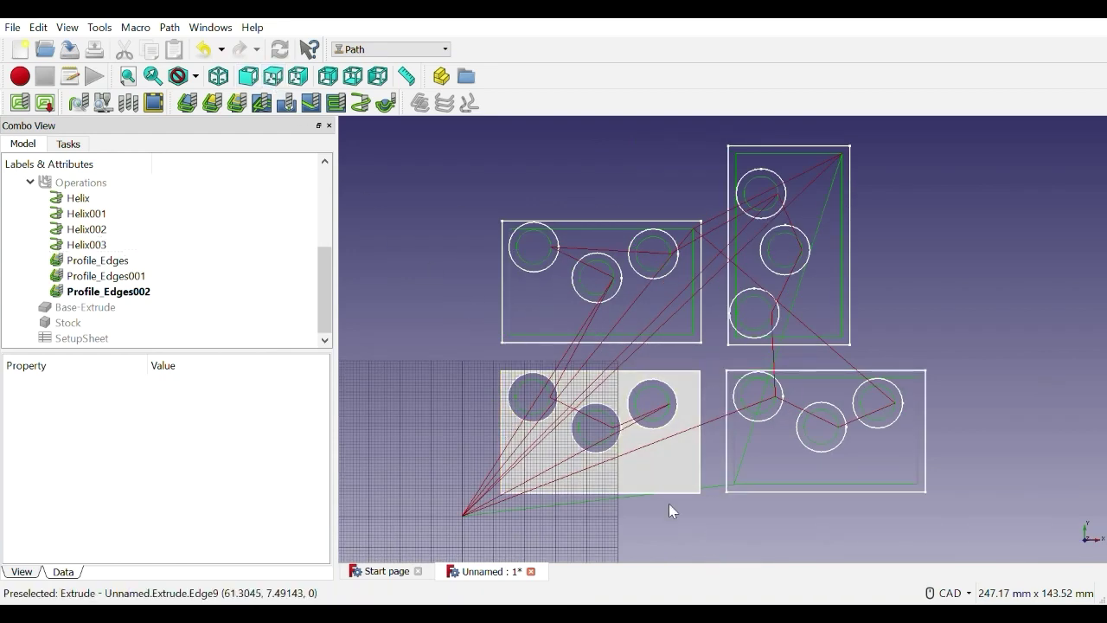
pyautogui.click(500, 409)
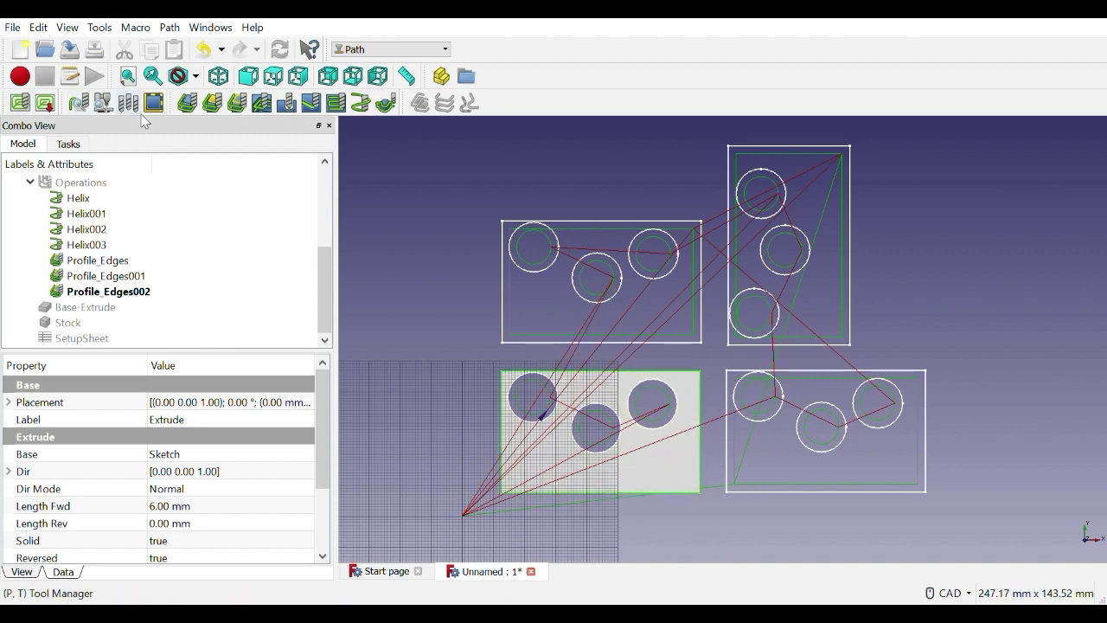
pyautogui.click(238, 104)
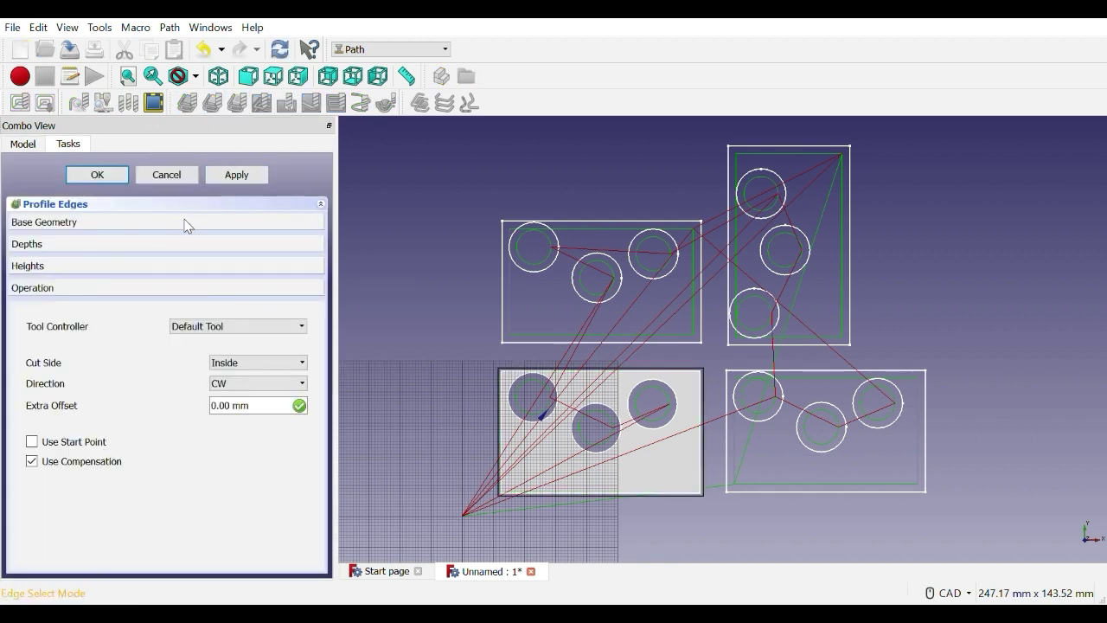
pyautogui.click(186, 223)
pyautogui.click(235, 177)
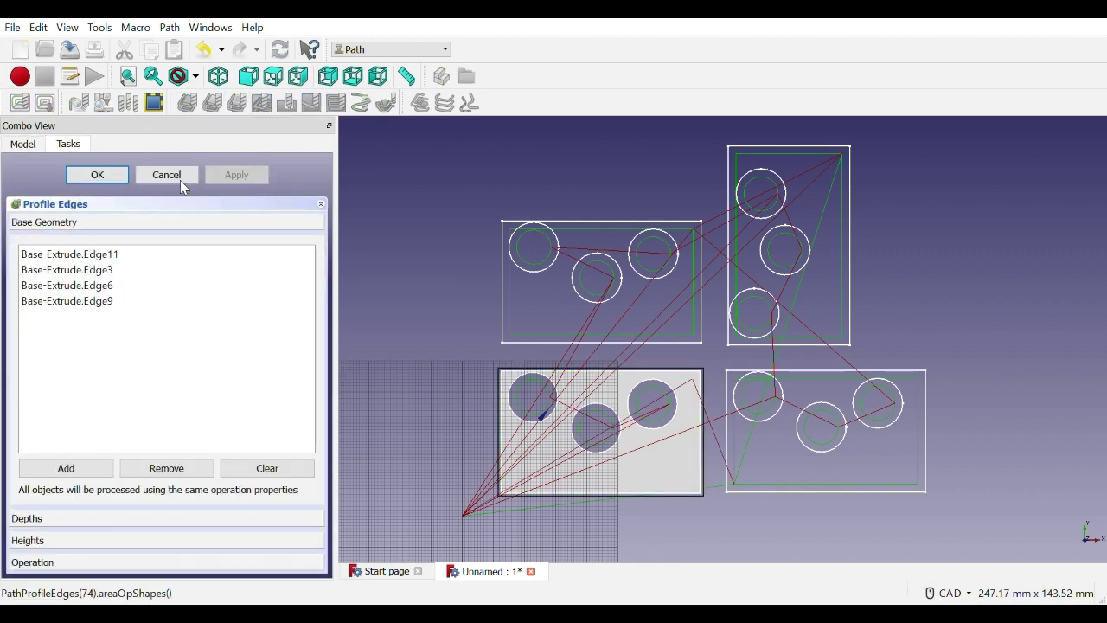
pyautogui.click(96, 174)
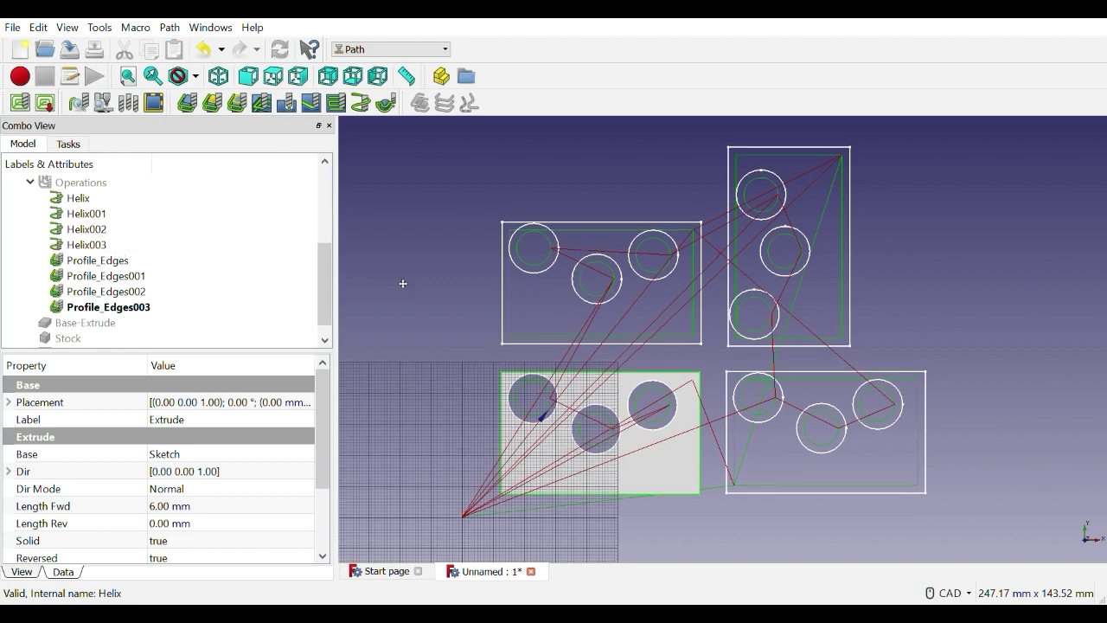
# Set the cut side of the plate's Profile Edges operation to Outside, then apply and accept the change
pyautogui.moveTo(402, 283); pyautogui.dragTo(517, 296, button='middle')
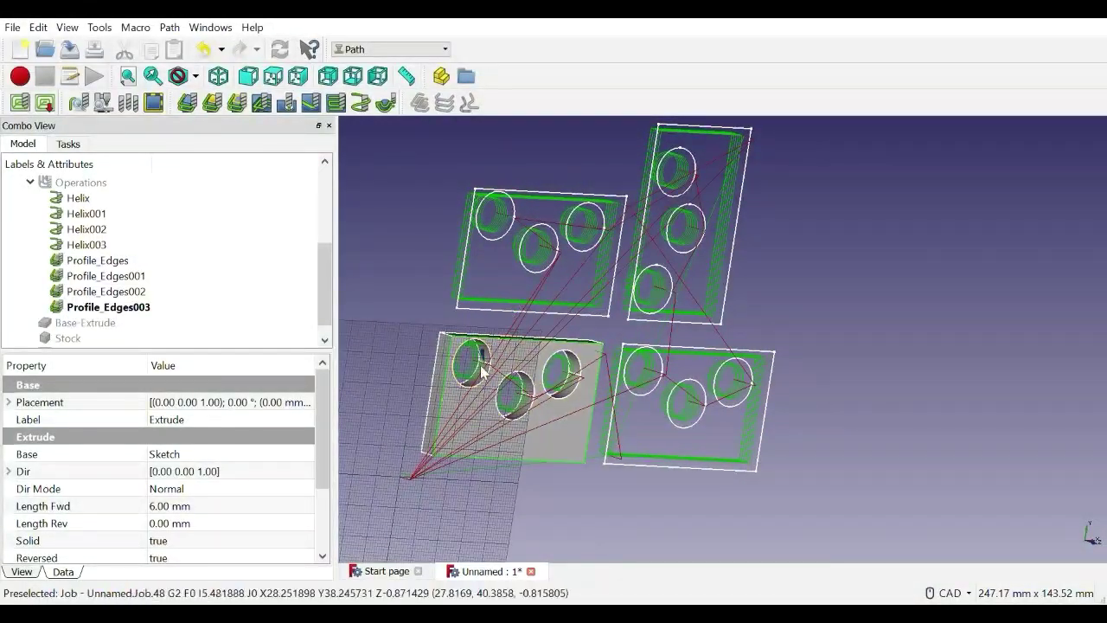
pyautogui.scroll(4, 447, 412)
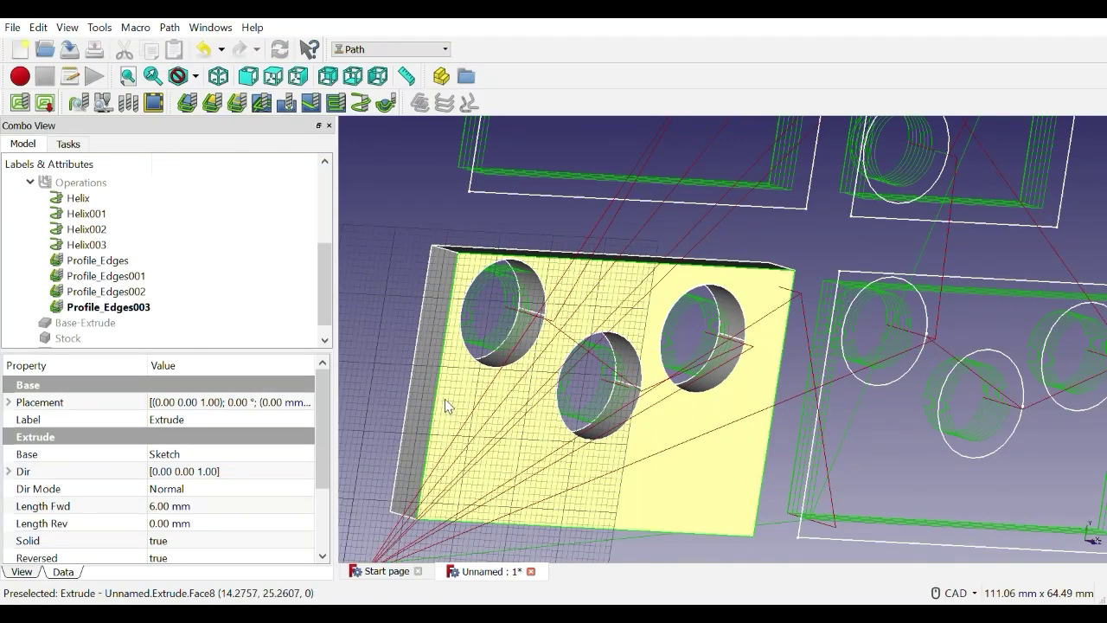
pyautogui.scroll(5, 494, 340)
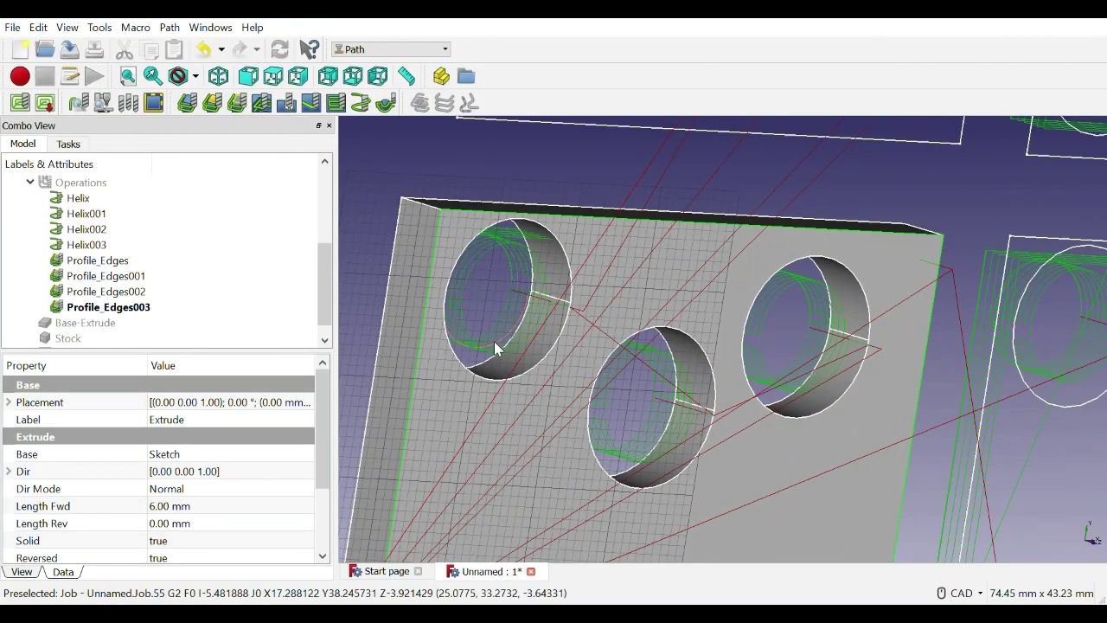
pyautogui.moveTo(494, 341); pyautogui.dragTo(384, 339, button='middle')
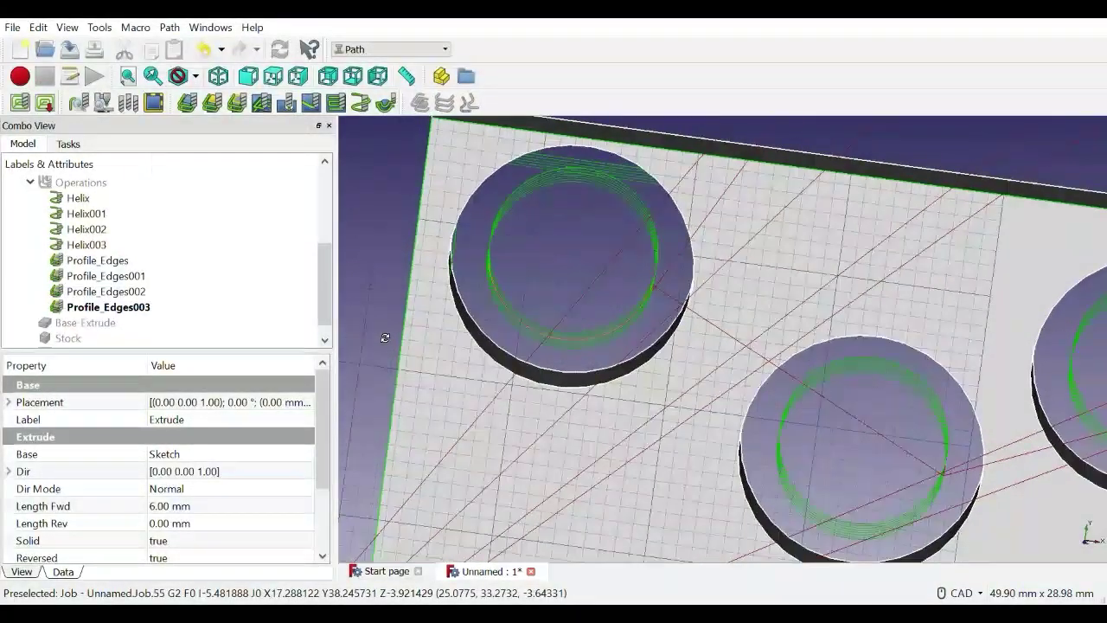
pyautogui.click(109, 307)
pyautogui.moveTo(320, 391); pyautogui.dragTo(320, 468)
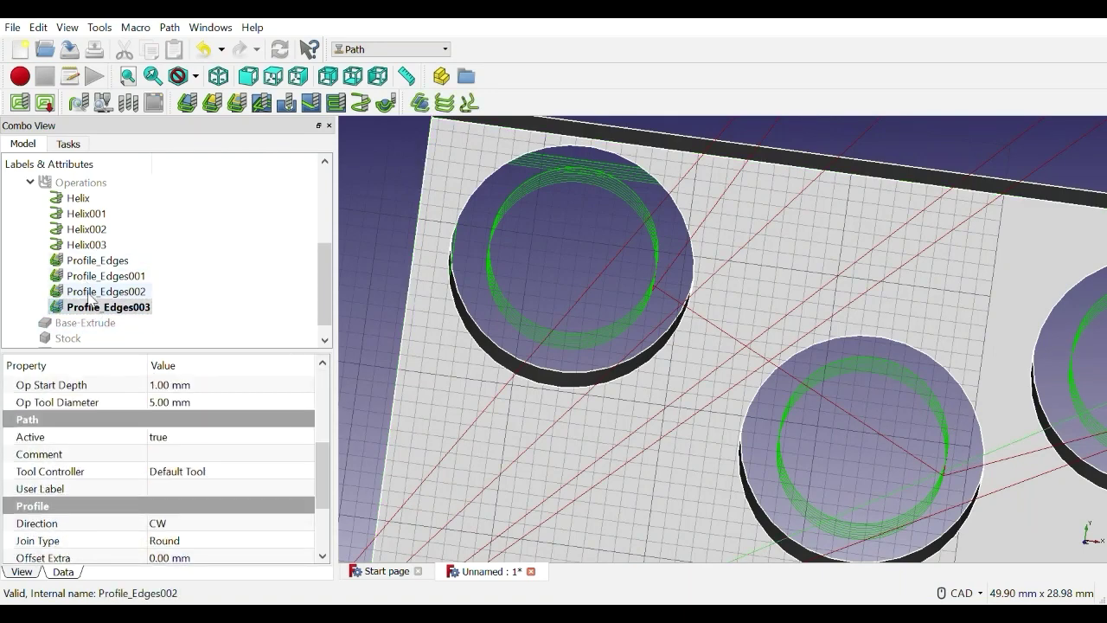
pyautogui.doubleClick(95, 308)
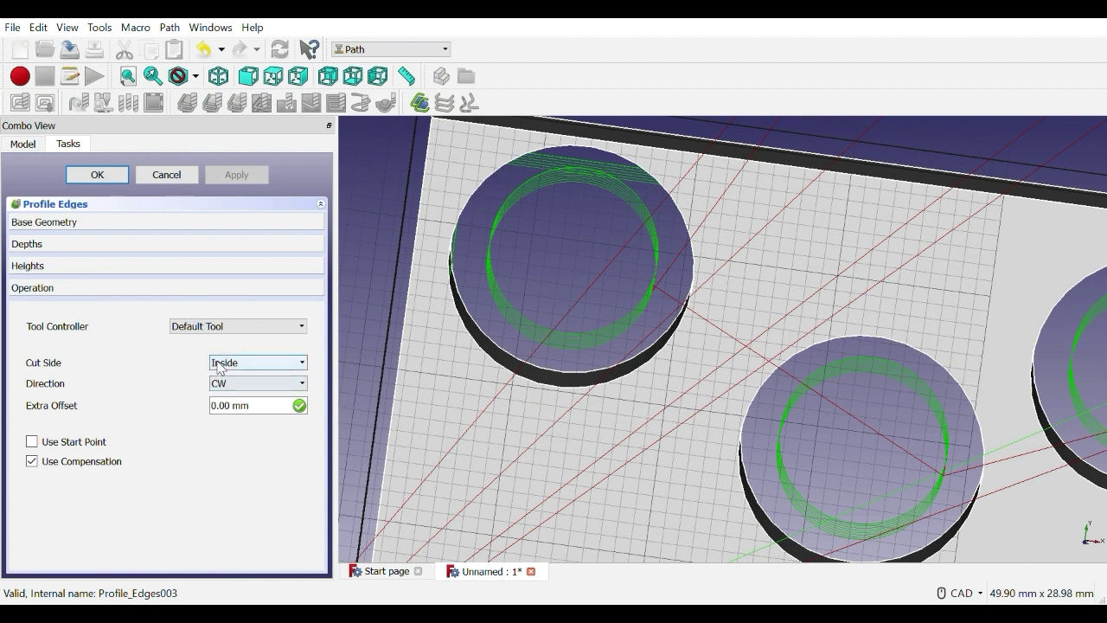
pyautogui.scroll(1, 221, 370)
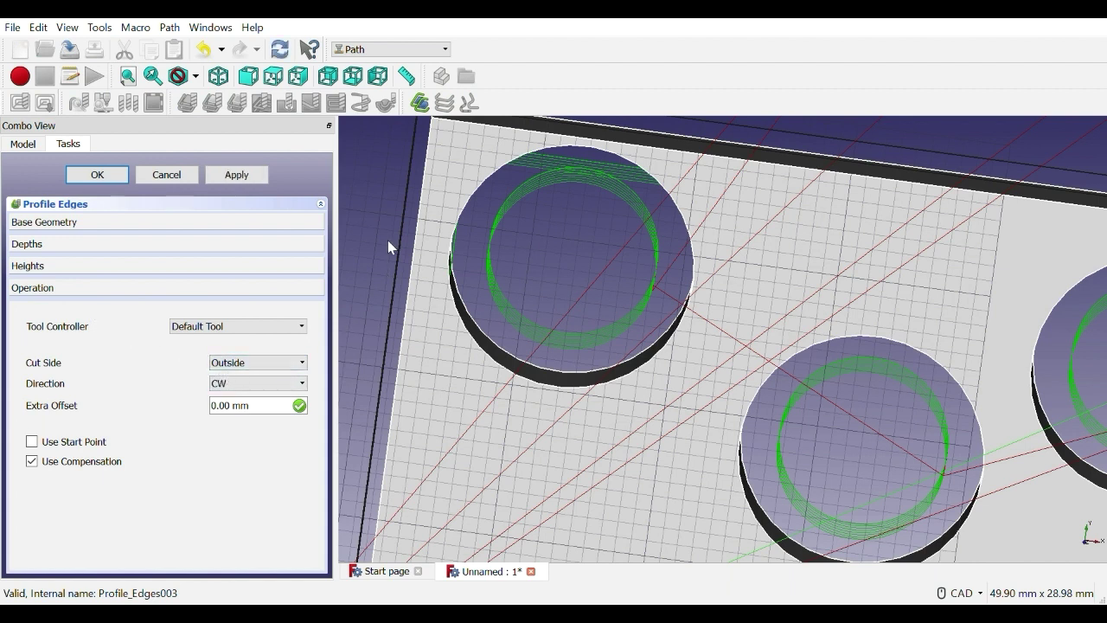
pyautogui.click(242, 175)
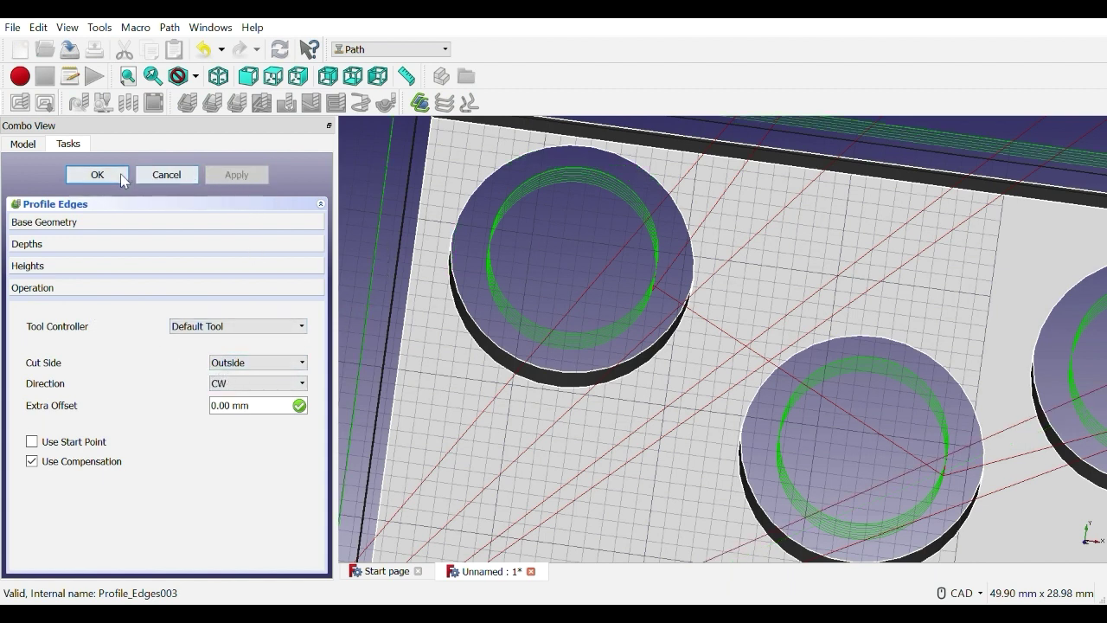
pyautogui.click(97, 175)
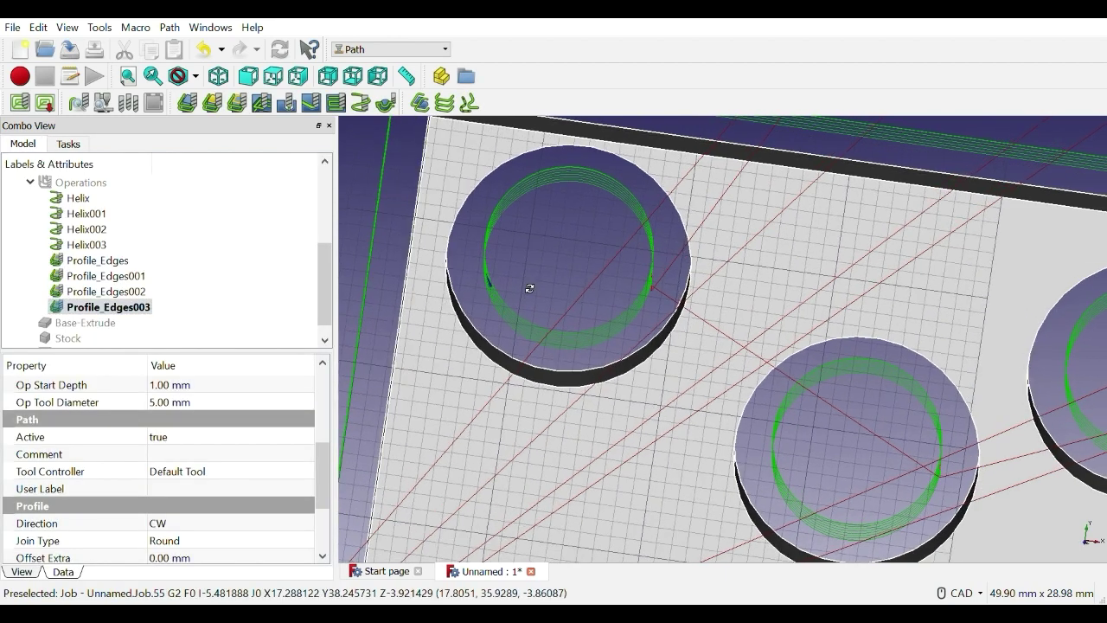
# Examine the plate's outer profile toolpath from an angle and view all four parts' toolpaths from above
pyautogui.scroll(-4, 526, 286)
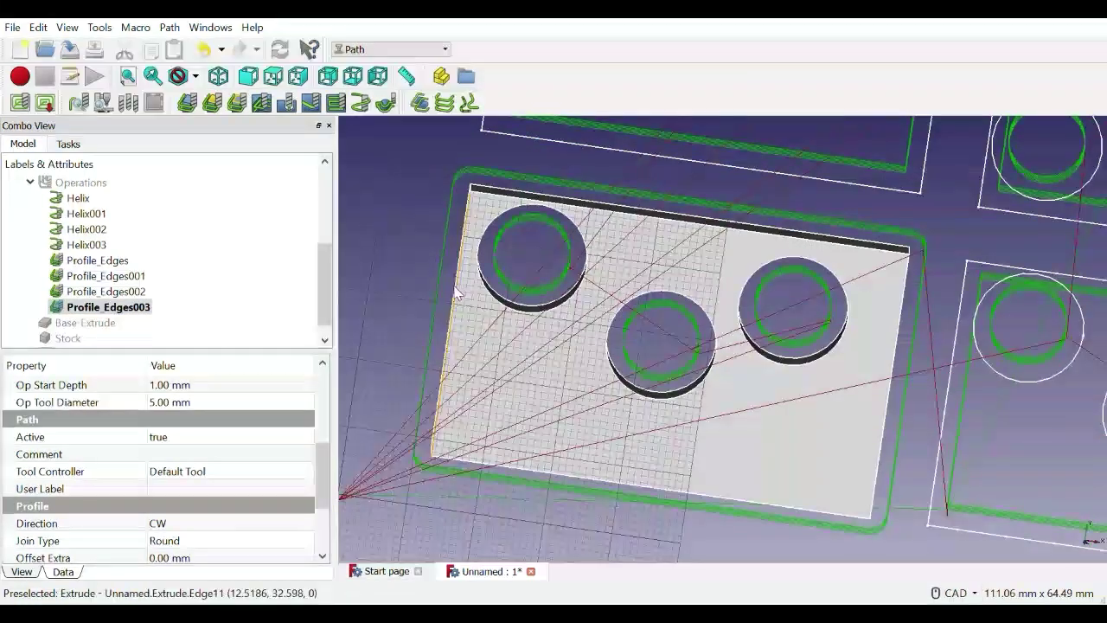
pyautogui.moveTo(456, 294); pyautogui.dragTo(550, 216, button='middle')
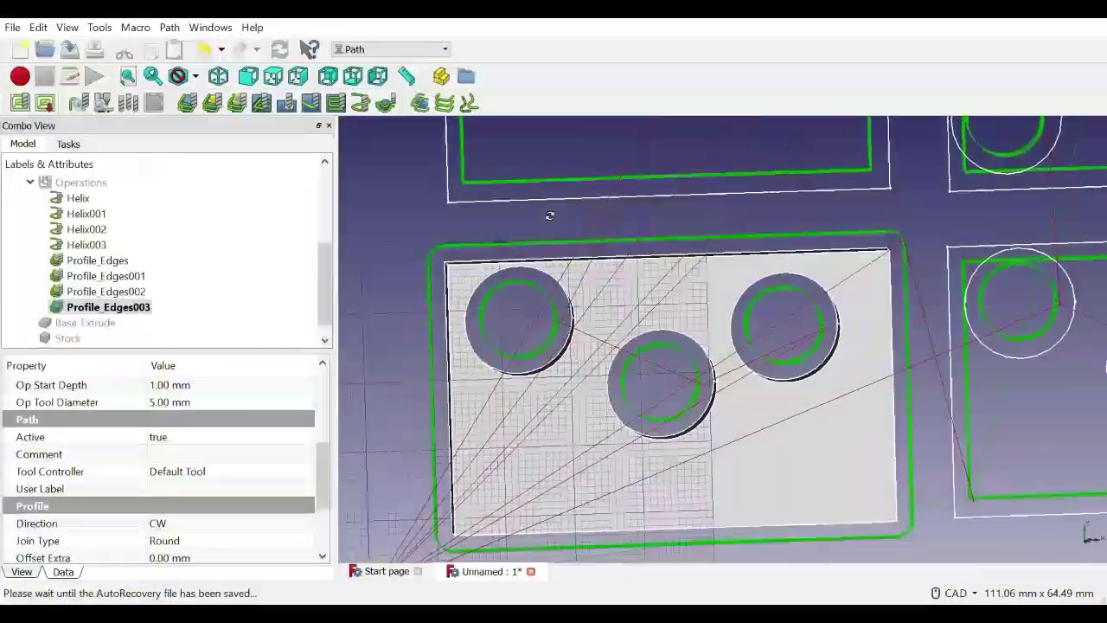
pyautogui.scroll(-4, 549, 216)
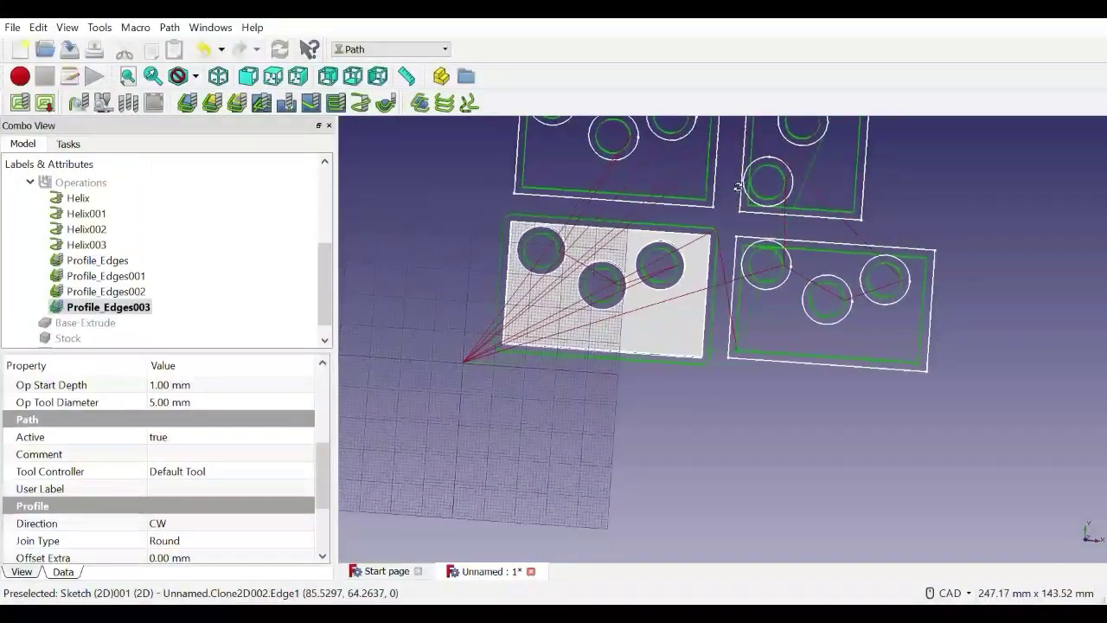
pyautogui.click(248, 76)
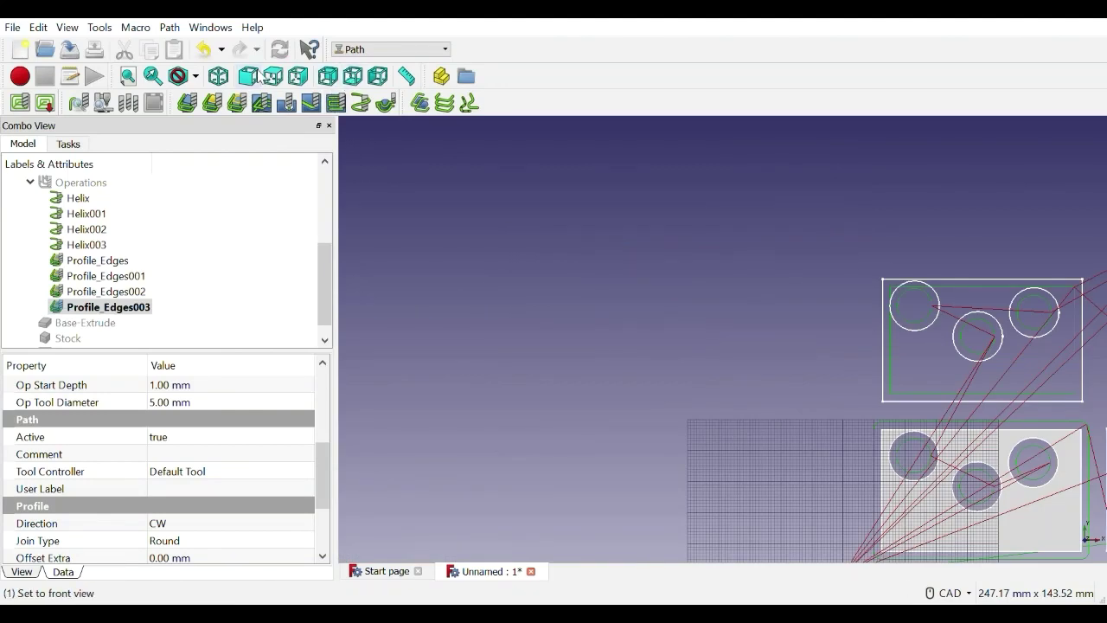
pyautogui.click(248, 77)
pyautogui.click(273, 76)
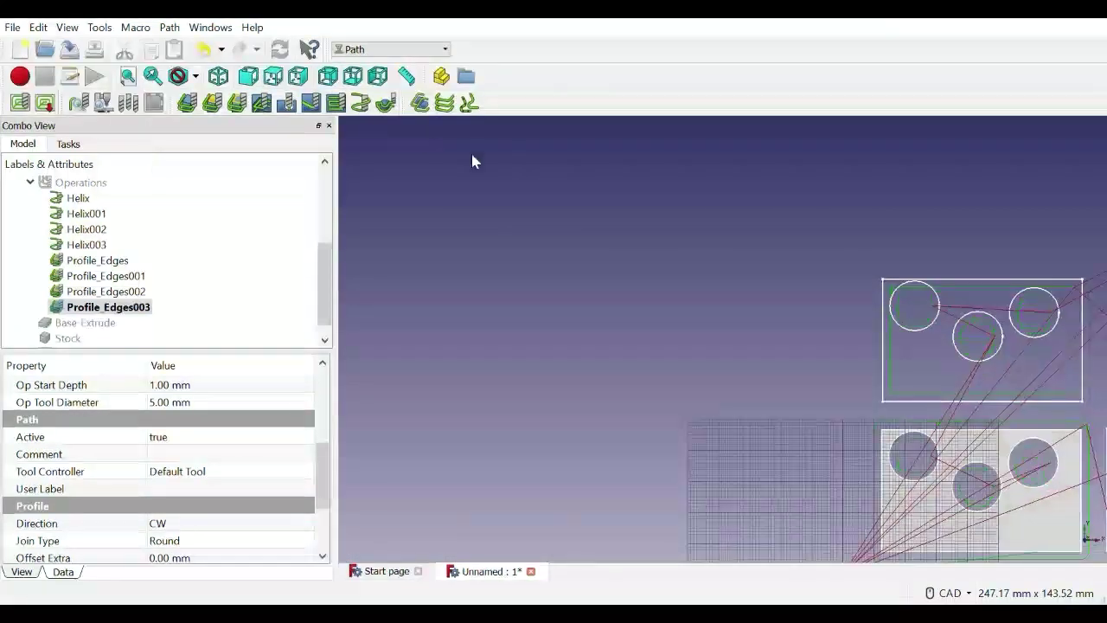
pyautogui.moveTo(600, 251); pyautogui.dragTo(339, 216, button='middle')
pyautogui.click(274, 76)
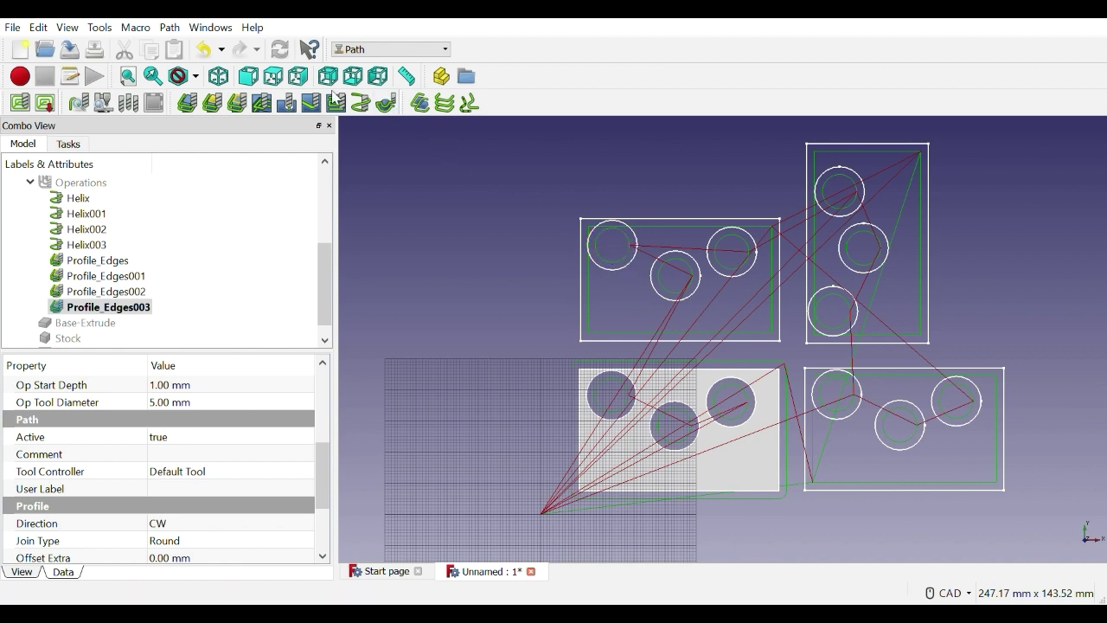
# Expand Extrude and Extrude001 in the model tree and open the plate's base sketch for editing
pyautogui.click(315, 304)
pyautogui.moveTo(323, 303); pyautogui.dragTo(329, 233)
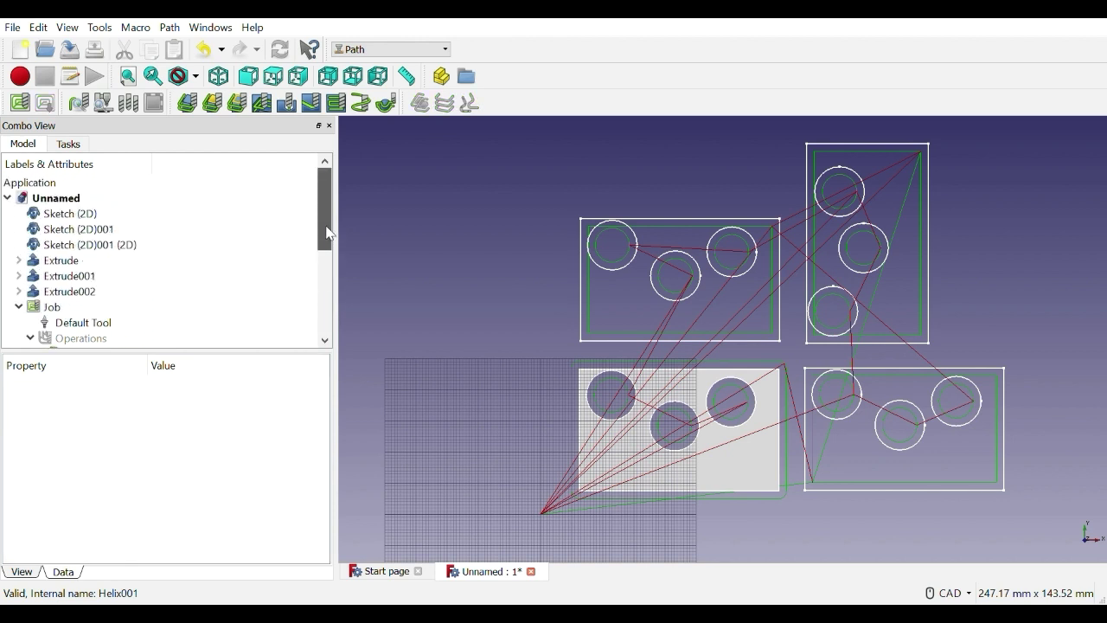
pyautogui.click(60, 261)
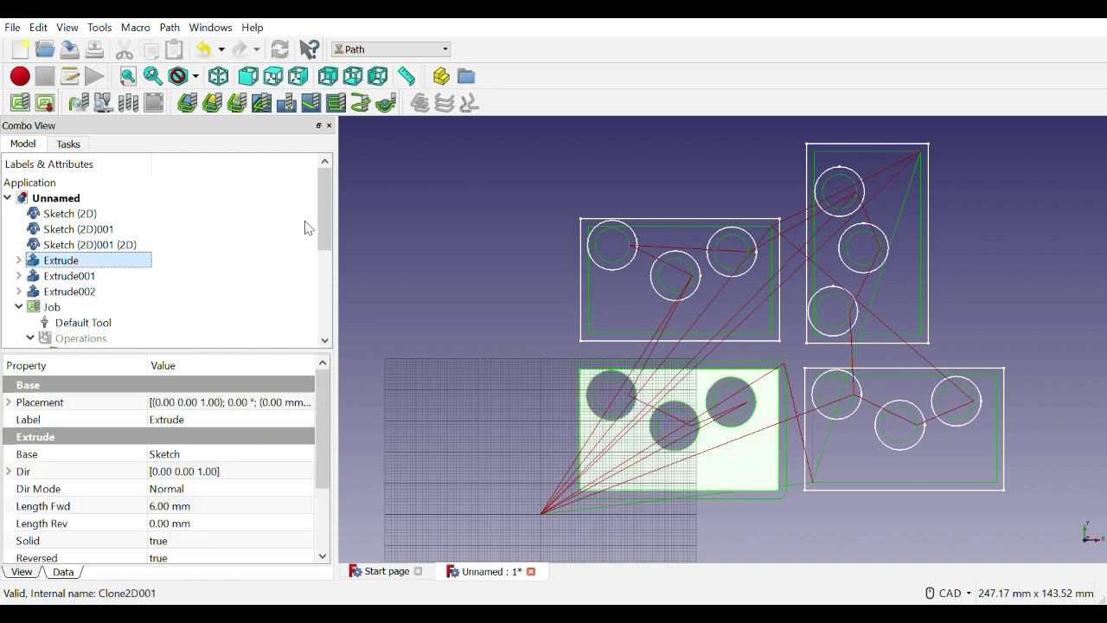
pyautogui.moveTo(326, 223)
pyautogui.mouseDown()
pyautogui.moveTo(314, 324)
pyautogui.moveTo(316, 212)
pyautogui.mouseUp()
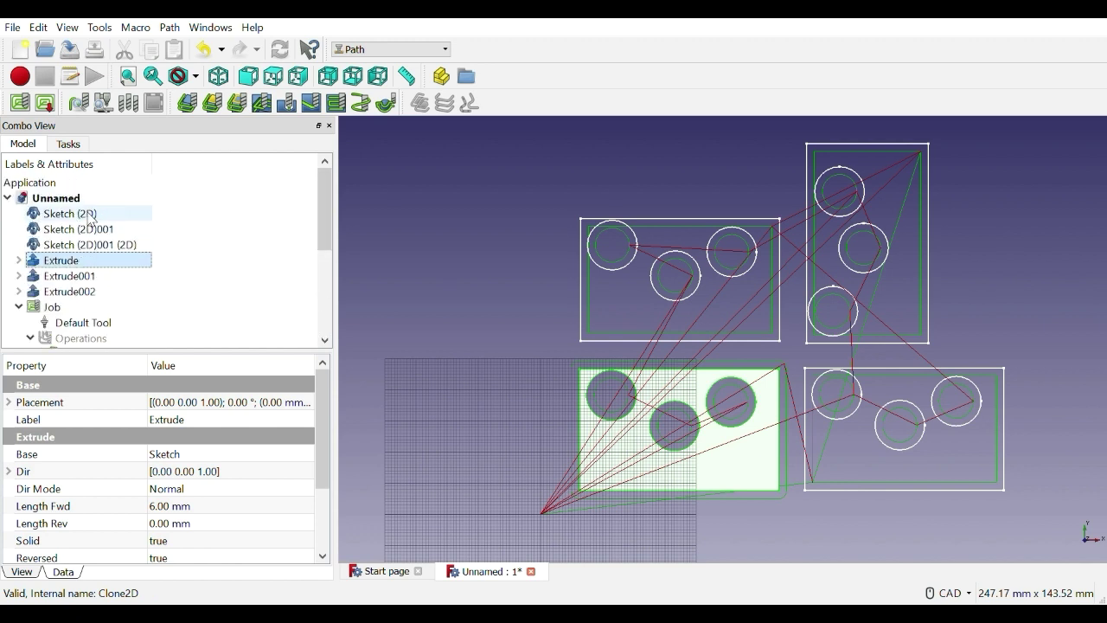
pyautogui.click(19, 260)
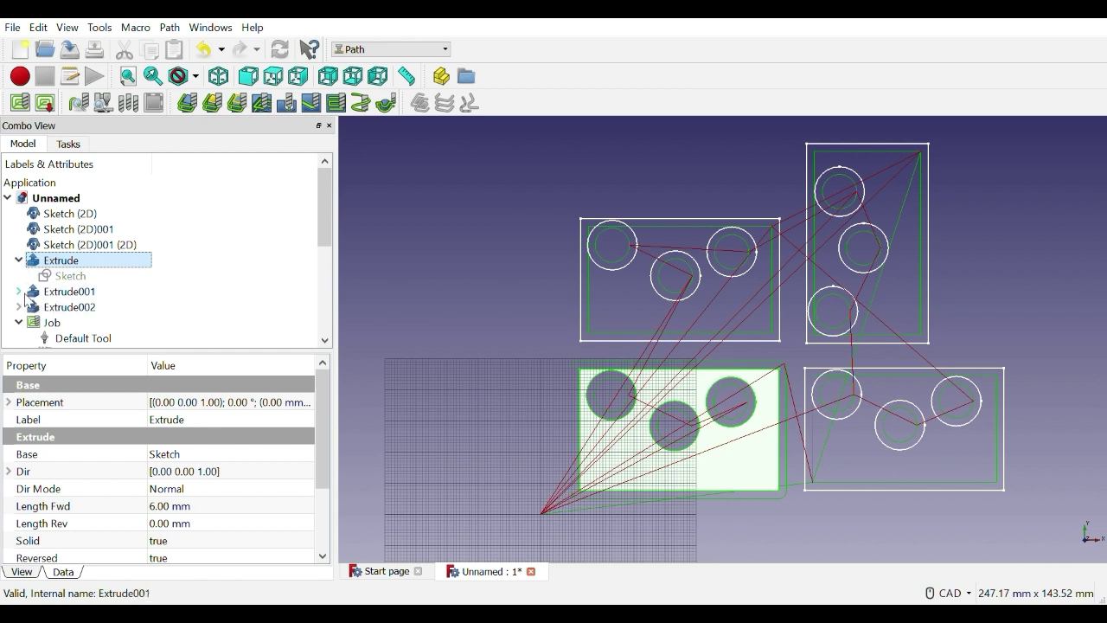
pyautogui.click(19, 291)
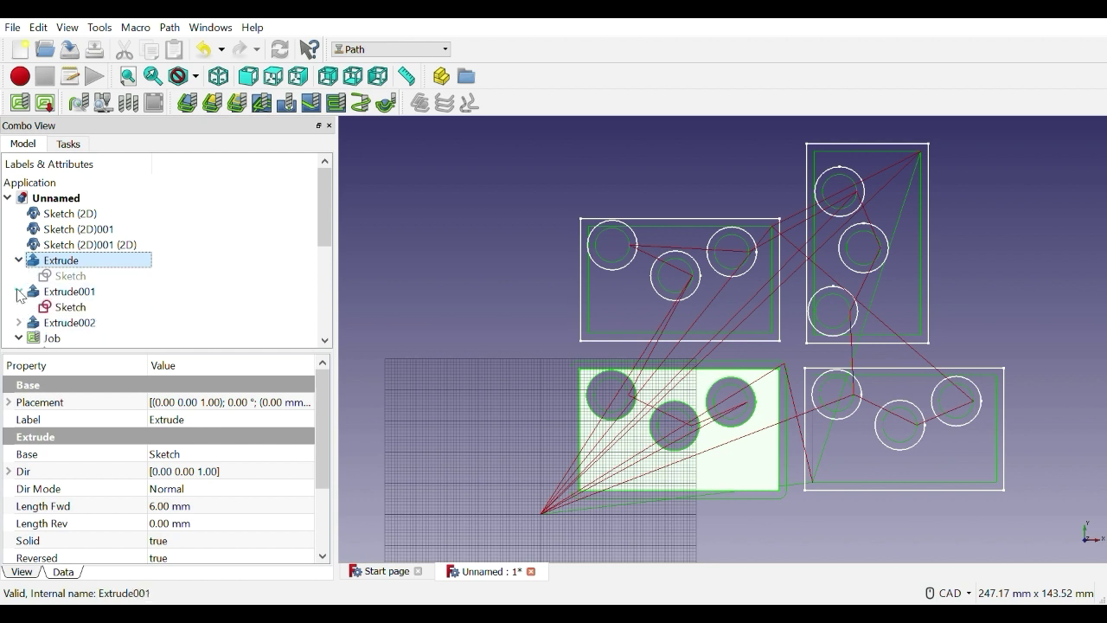
pyautogui.click(64, 276)
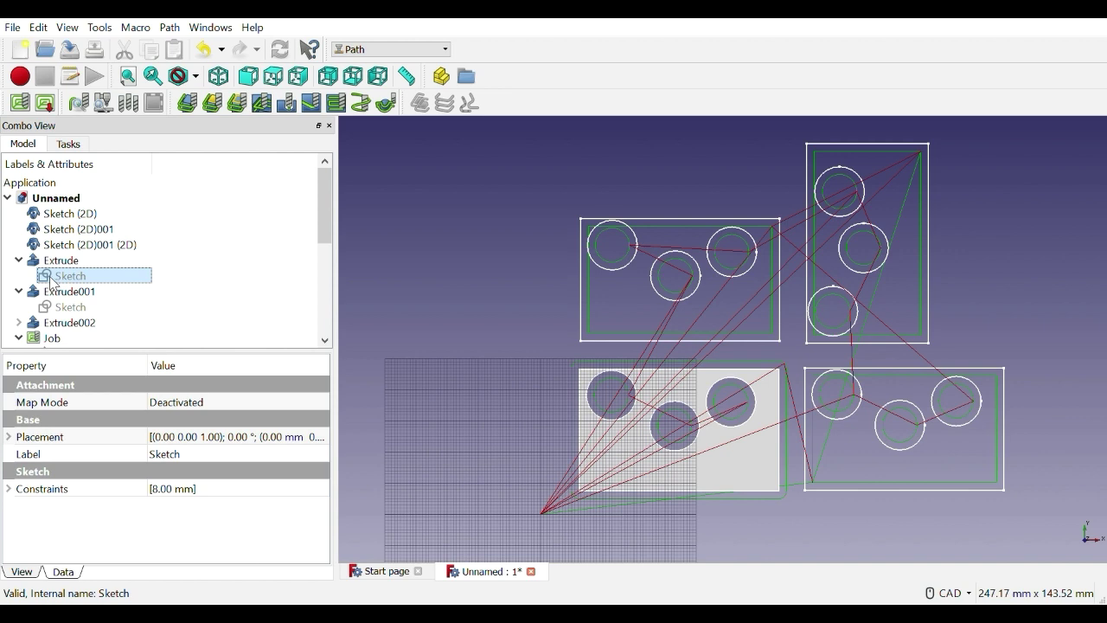
pyautogui.doubleClick(54, 278)
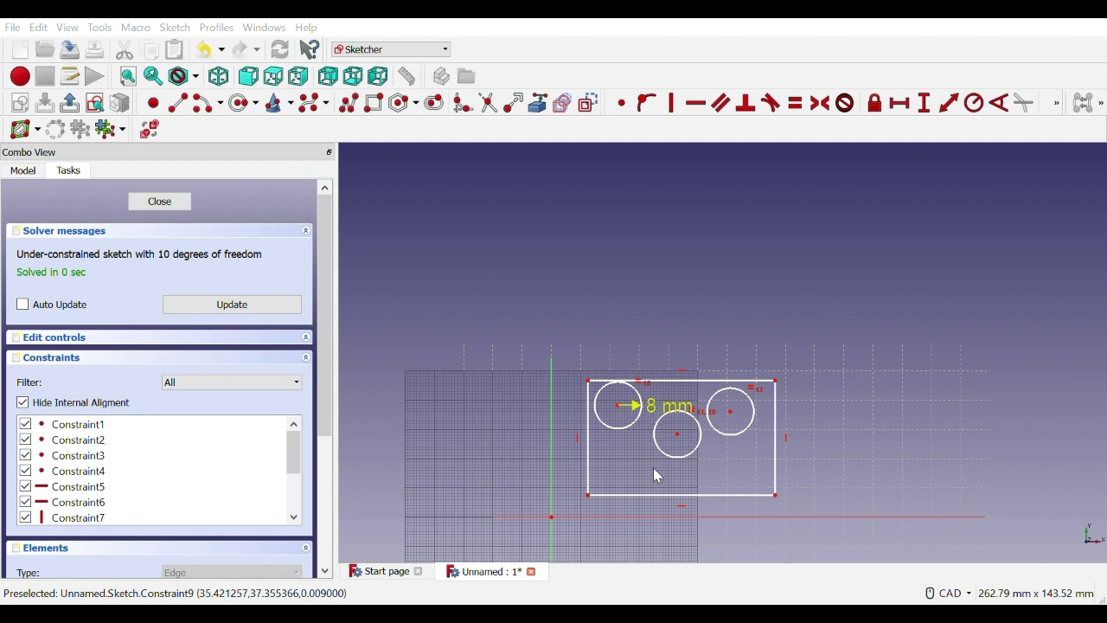
# Set the circle radius in the plate's base sketch to 3.5 mm and close the sketch
pyautogui.press('Return')
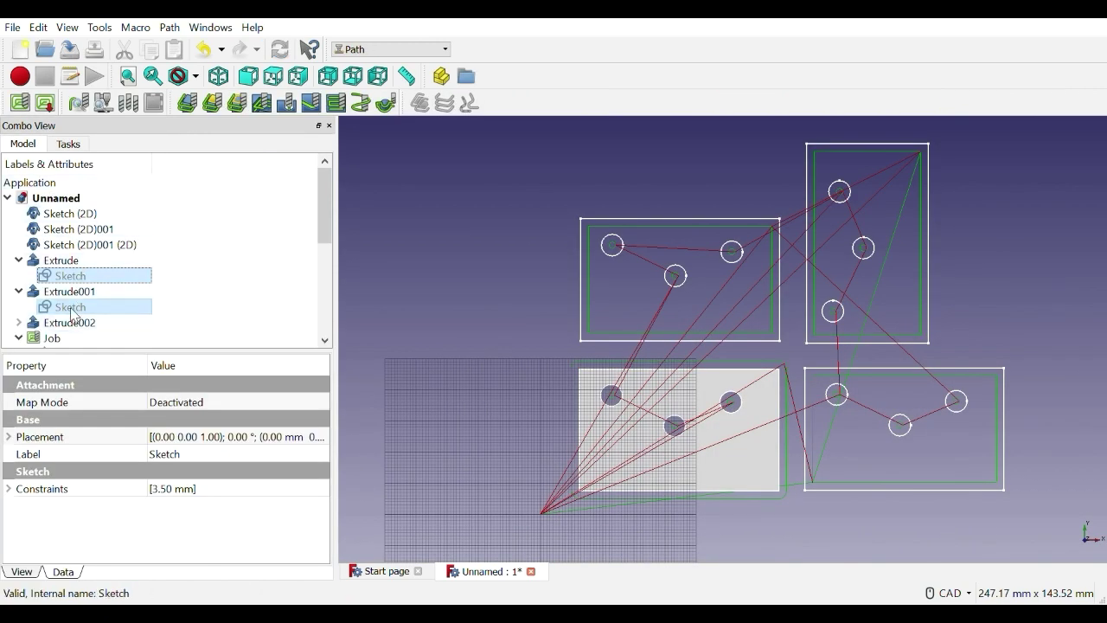
pyautogui.scroll(-1, 73, 300)
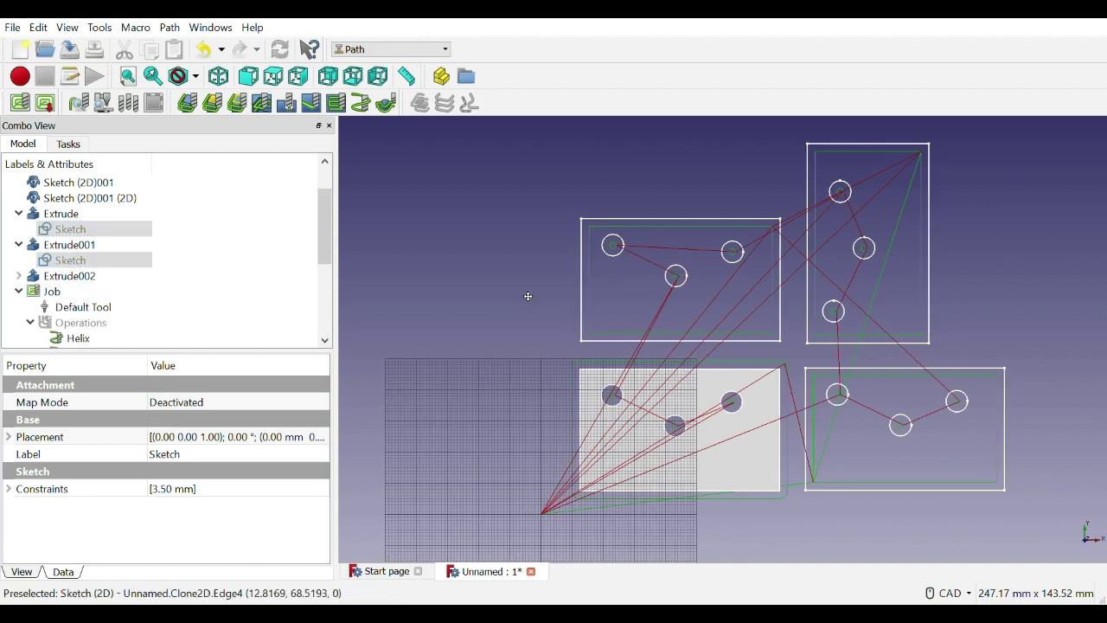
pyautogui.moveTo(581, 294)
pyautogui.mouseDown(button='middle')
pyautogui.moveTo(640, 302)
pyautogui.moveTo(512, 292)
pyautogui.moveTo(539, 291)
pyautogui.moveTo(522, 296)
pyautogui.mouseUp(button='middle')
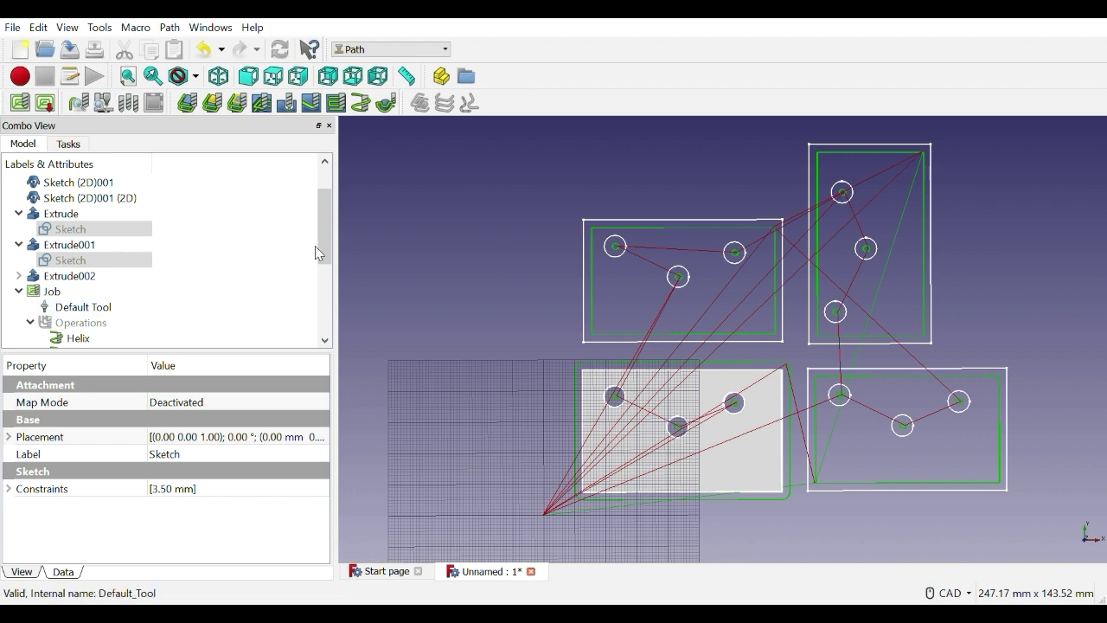
# Set the cut side of the Profile_Edges002 operation to Outside, then apply and accept the change
pyautogui.scroll(-3, 127, 294)
pyautogui.click(127, 294)
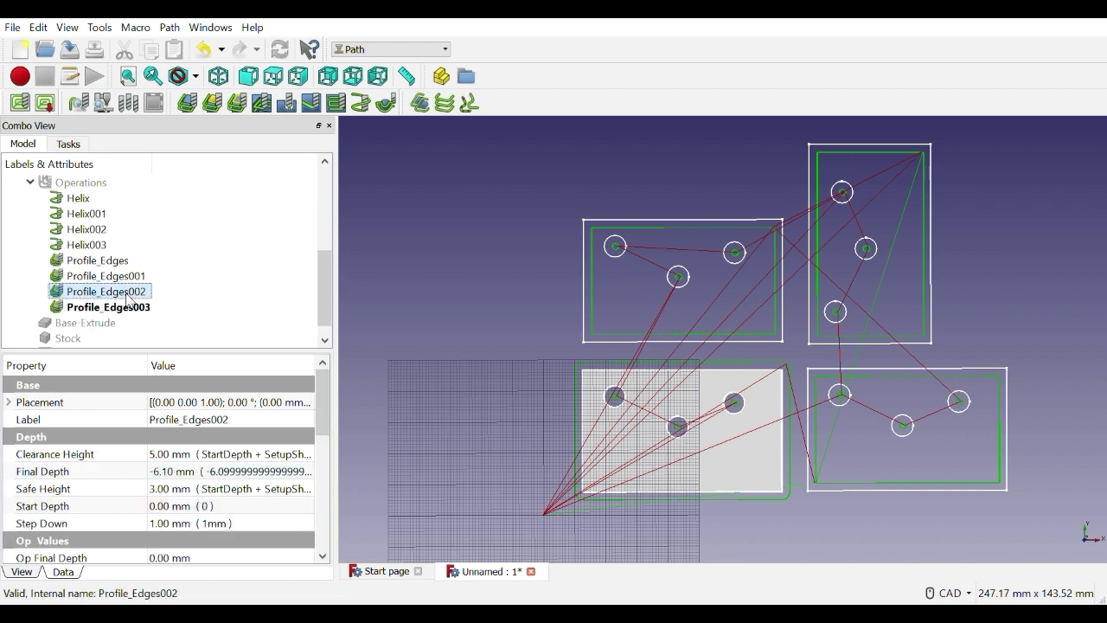
pyautogui.moveTo(324, 411)
pyautogui.mouseDown()
pyautogui.moveTo(320, 469)
pyautogui.moveTo(314, 420)
pyautogui.mouseUp()
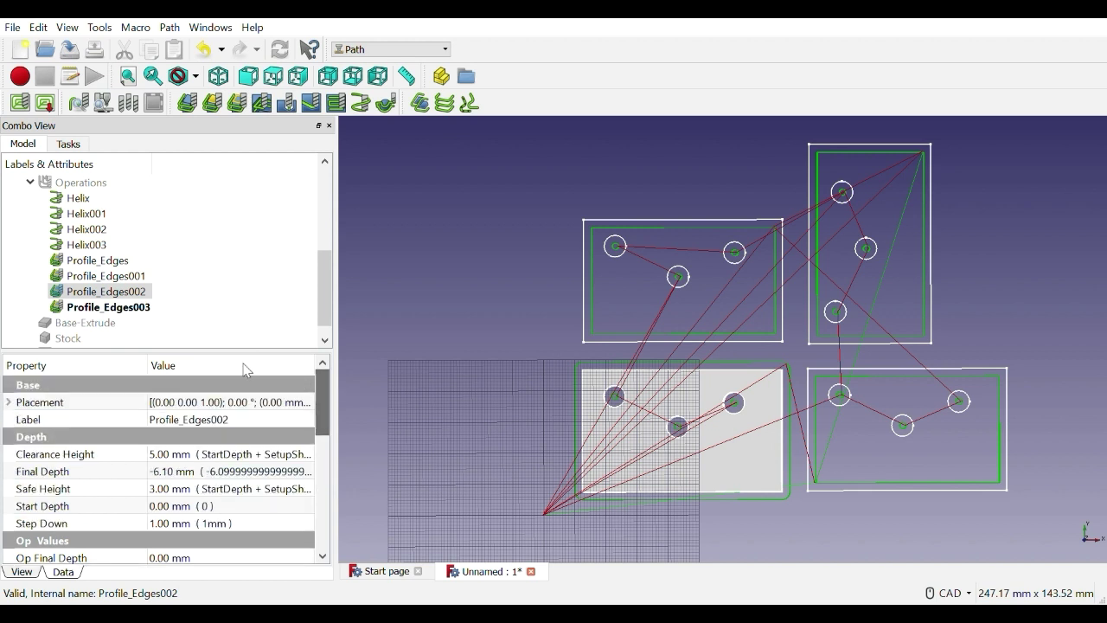
pyautogui.doubleClick(97, 293)
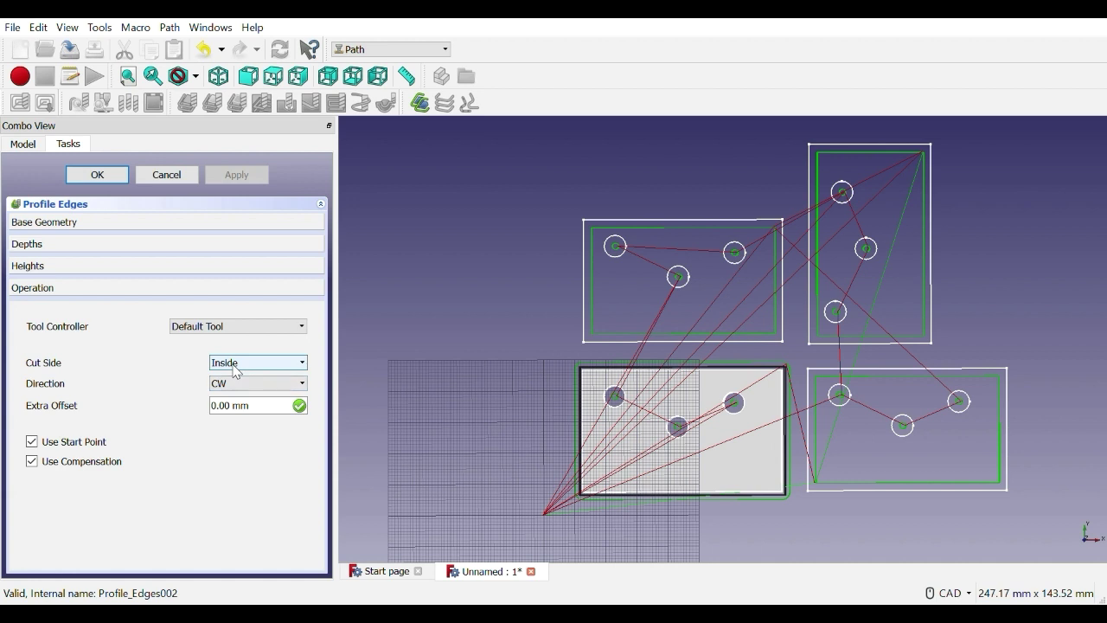
pyautogui.scroll(1, 236, 372)
pyautogui.click(238, 175)
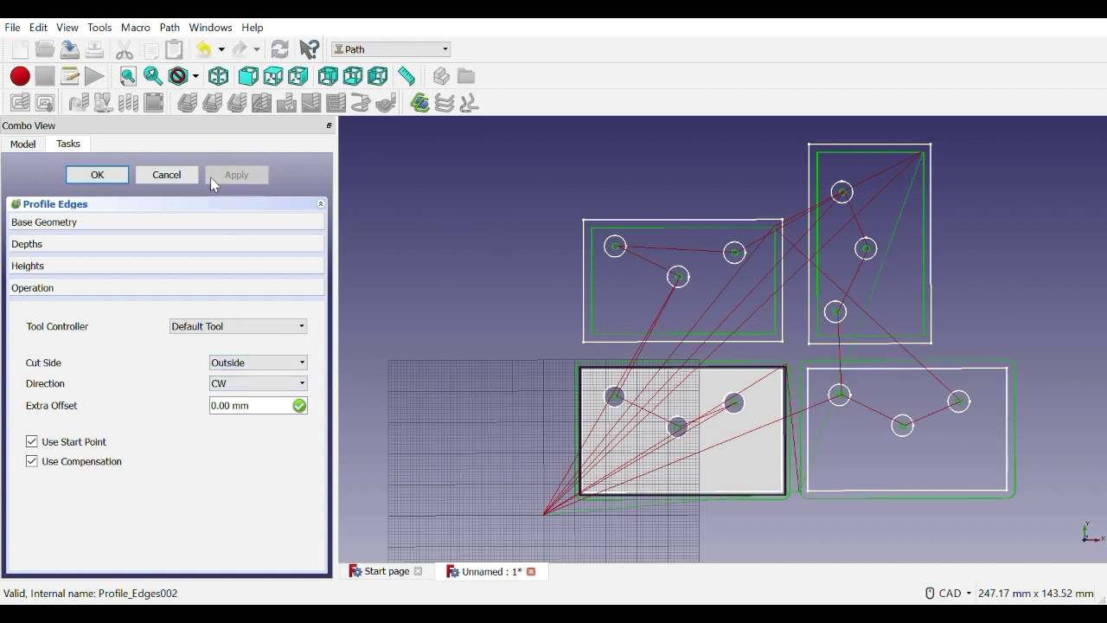
pyautogui.click(97, 174)
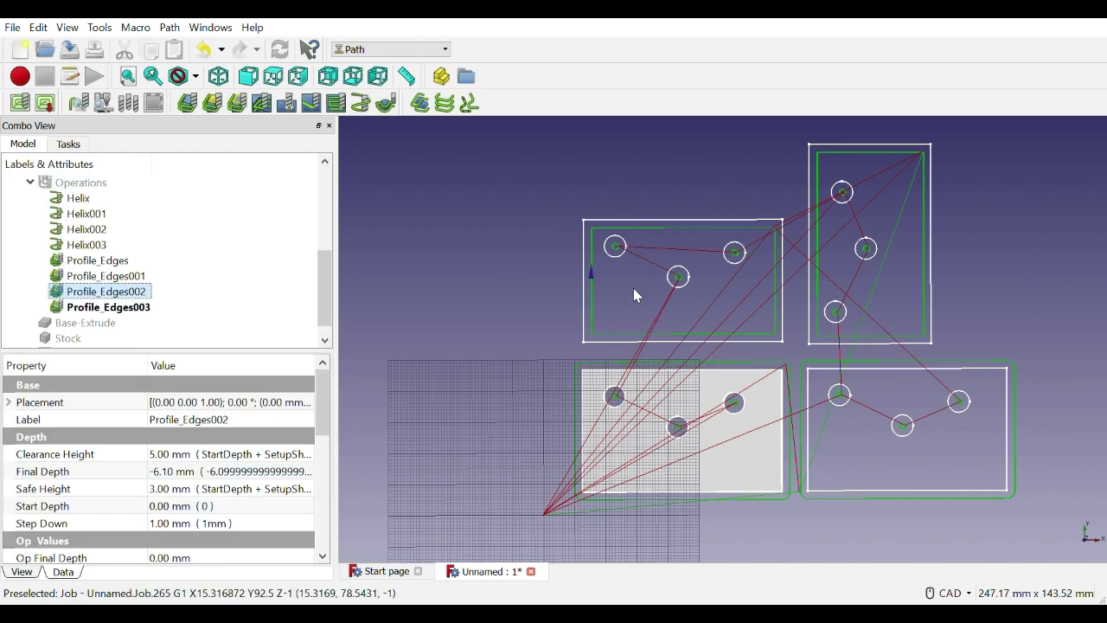
# Change the cut side of Profile_Edges001 to Outside for the rotated part, applying and accepting the edit
pyautogui.click(118, 276)
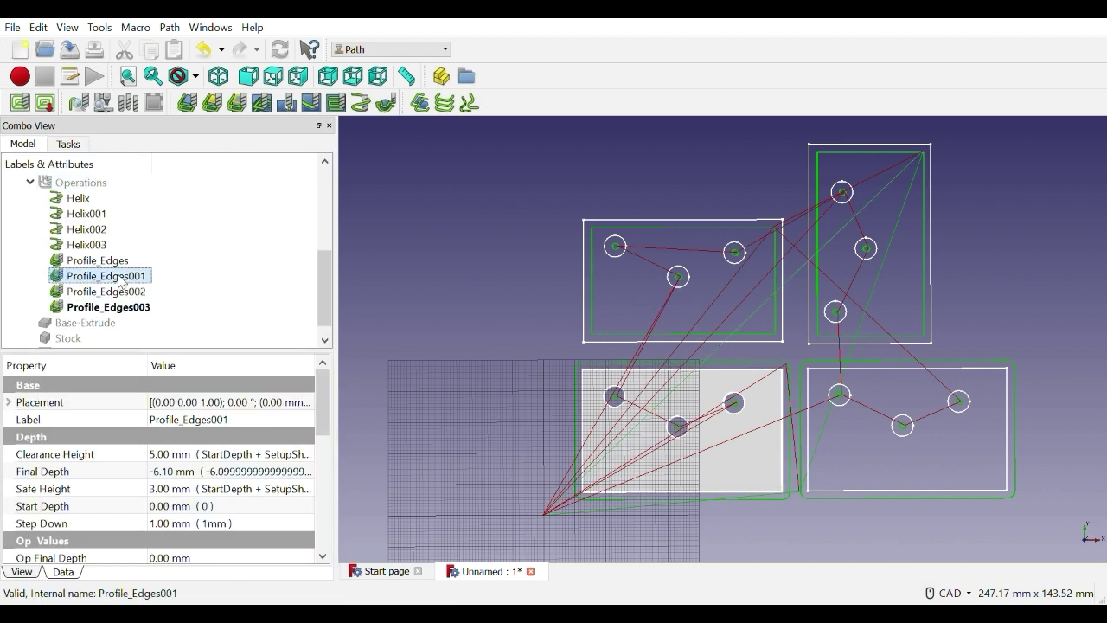
pyautogui.doubleClick(118, 278)
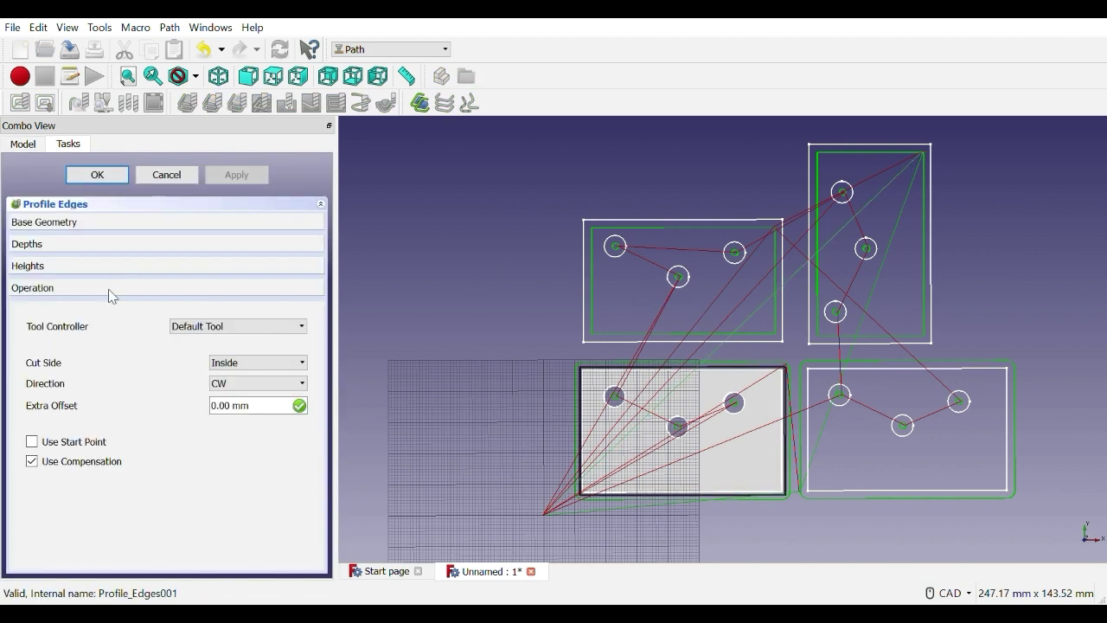
pyautogui.click(218, 363)
pyautogui.click(224, 380)
pyautogui.click(233, 414)
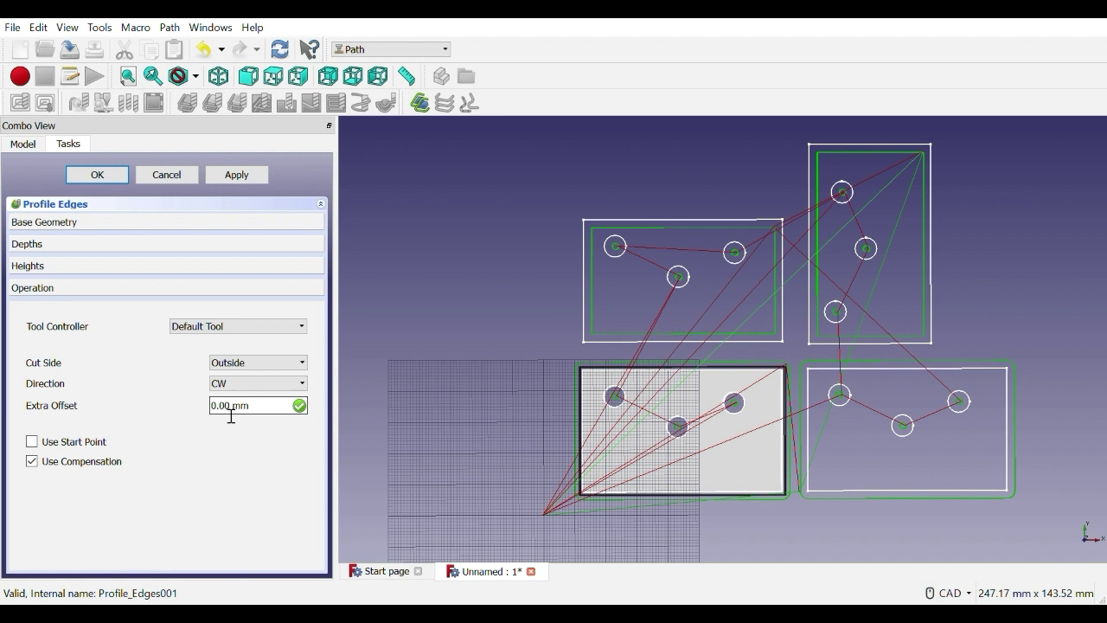
pyautogui.click(229, 175)
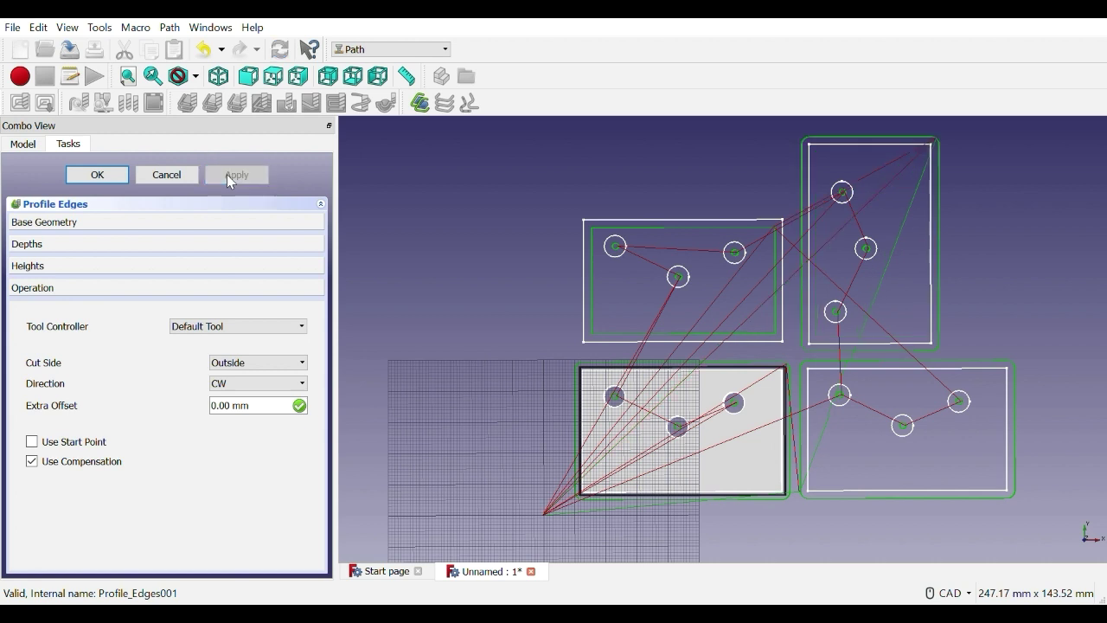
pyautogui.click(105, 177)
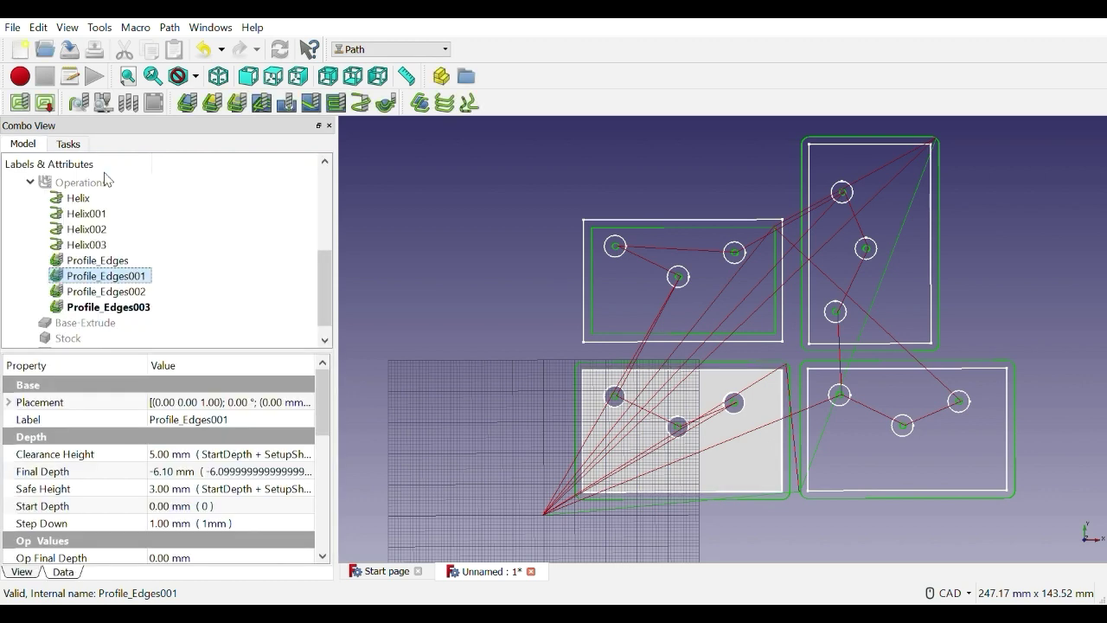
# Set the cut side of the first Profile_Edges operation to Outside, then apply and accept it
pyautogui.click(114, 262)
pyautogui.doubleClick(114, 262)
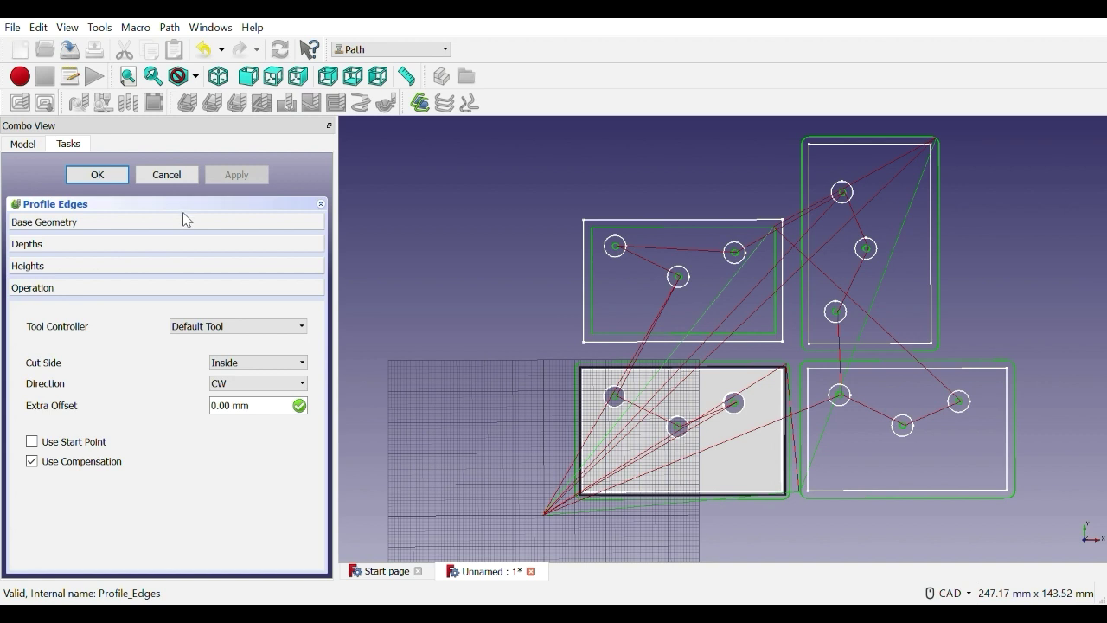
pyautogui.click(240, 367)
pyautogui.click(242, 383)
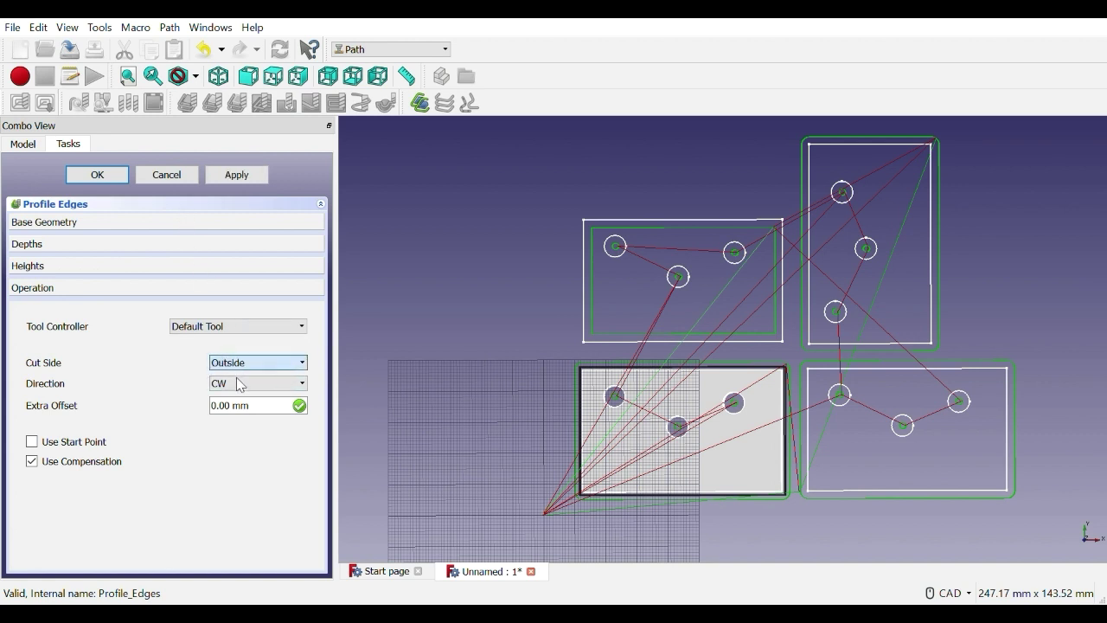
pyautogui.click(237, 176)
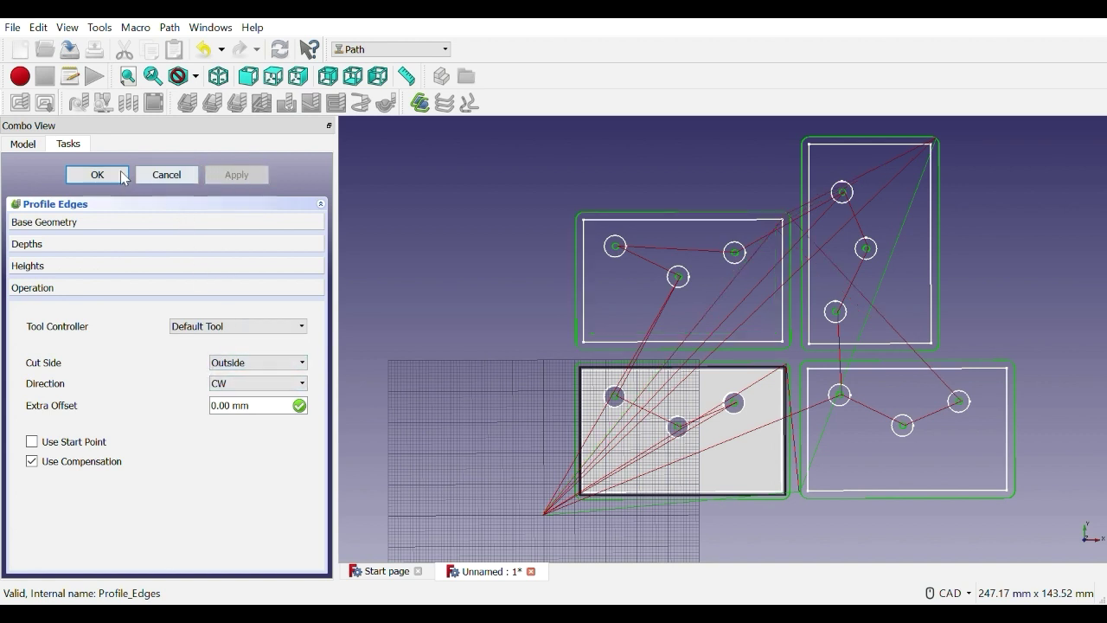
pyautogui.click(97, 175)
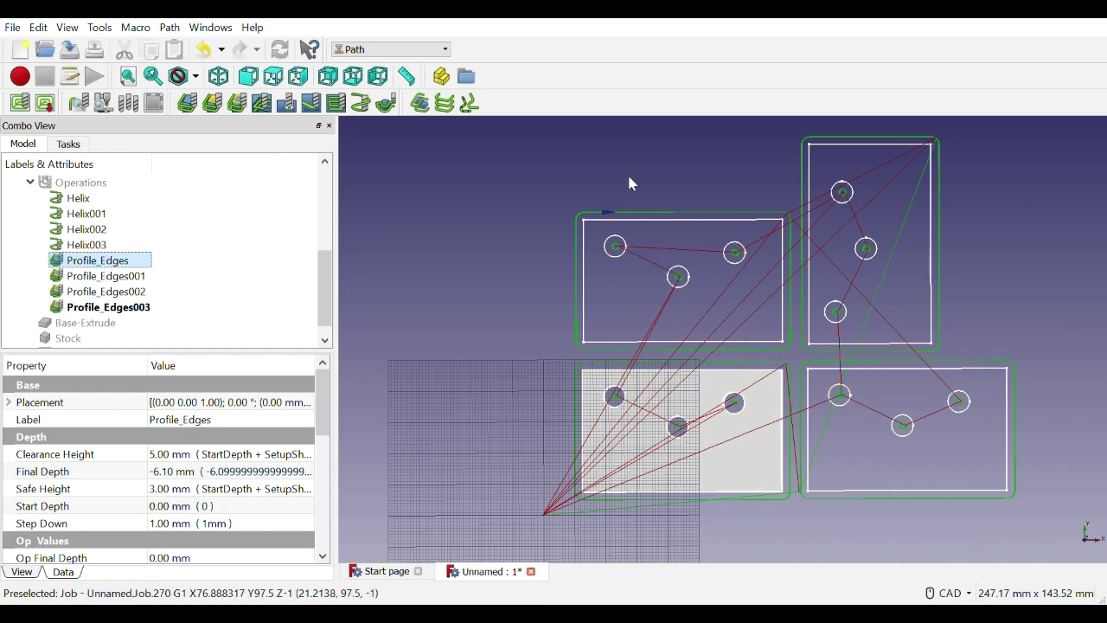
# Examine the hole and outer profile toolpaths of all four parts from above and at an angle
pyautogui.moveTo(663, 176); pyautogui.dragTo(596, 192, button='middle')
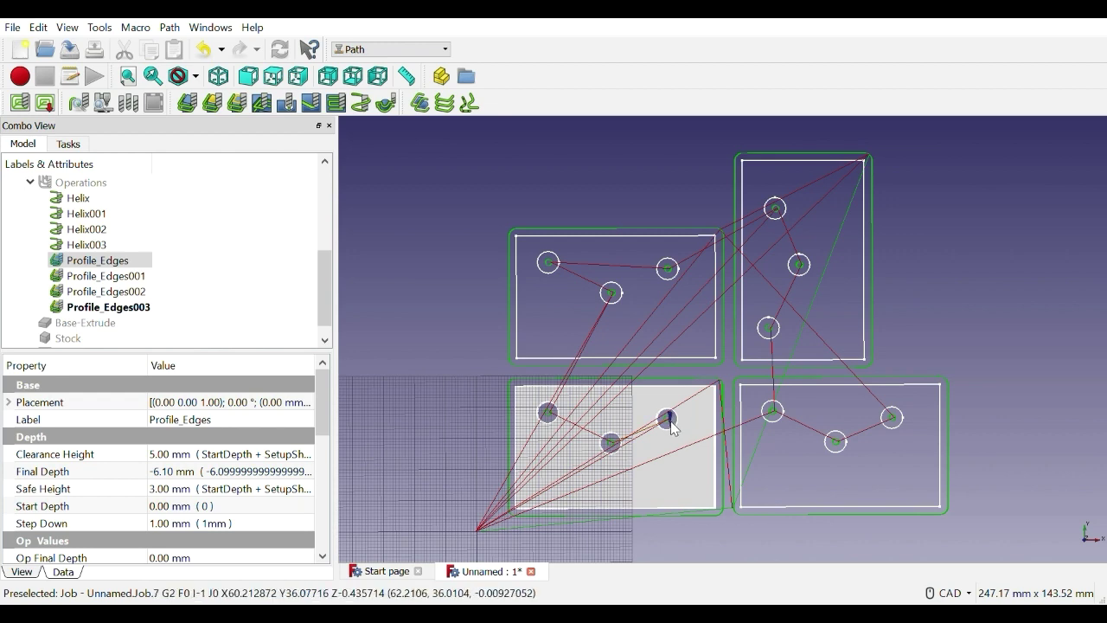
pyautogui.moveTo(434, 240); pyautogui.dragTo(506, 261, button='middle')
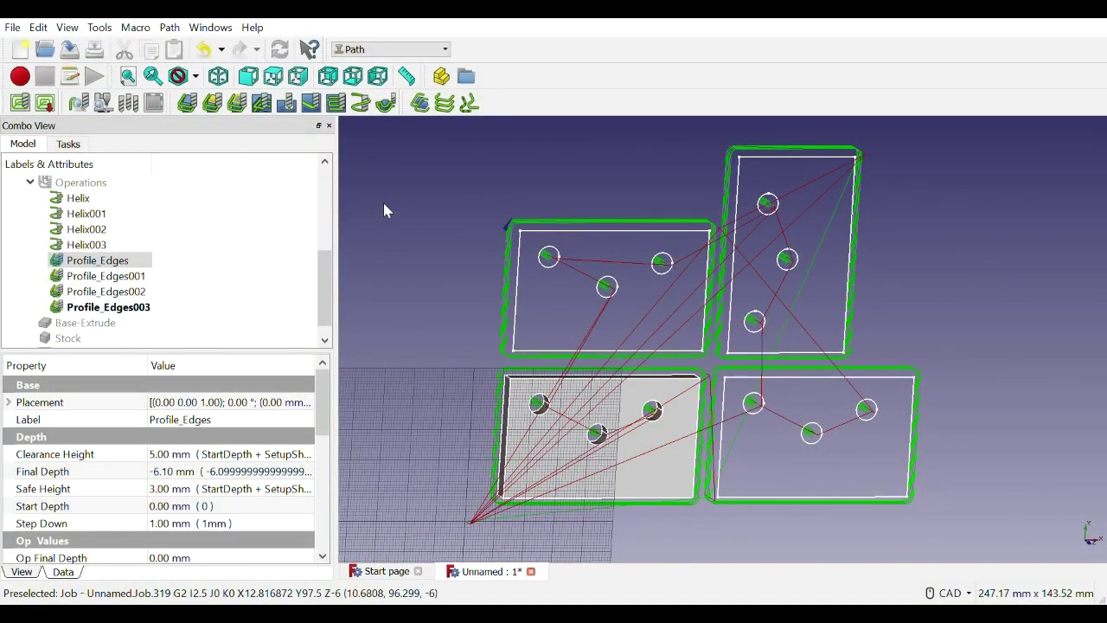
pyautogui.click(46, 104)
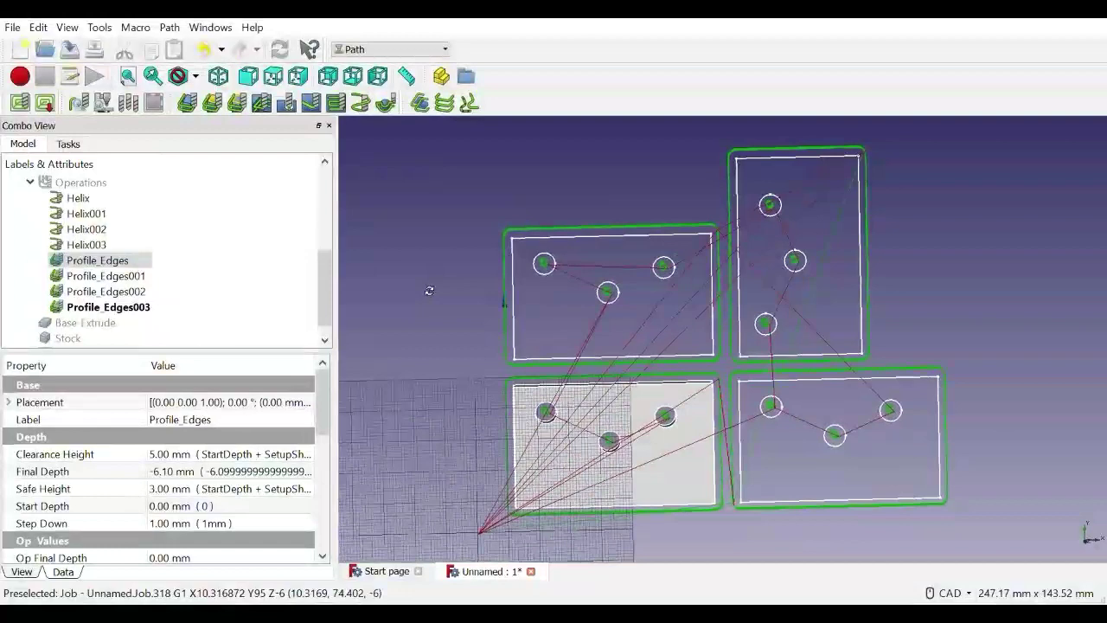
pyautogui.moveTo(430, 291); pyautogui.dragTo(401, 280, button='middle')
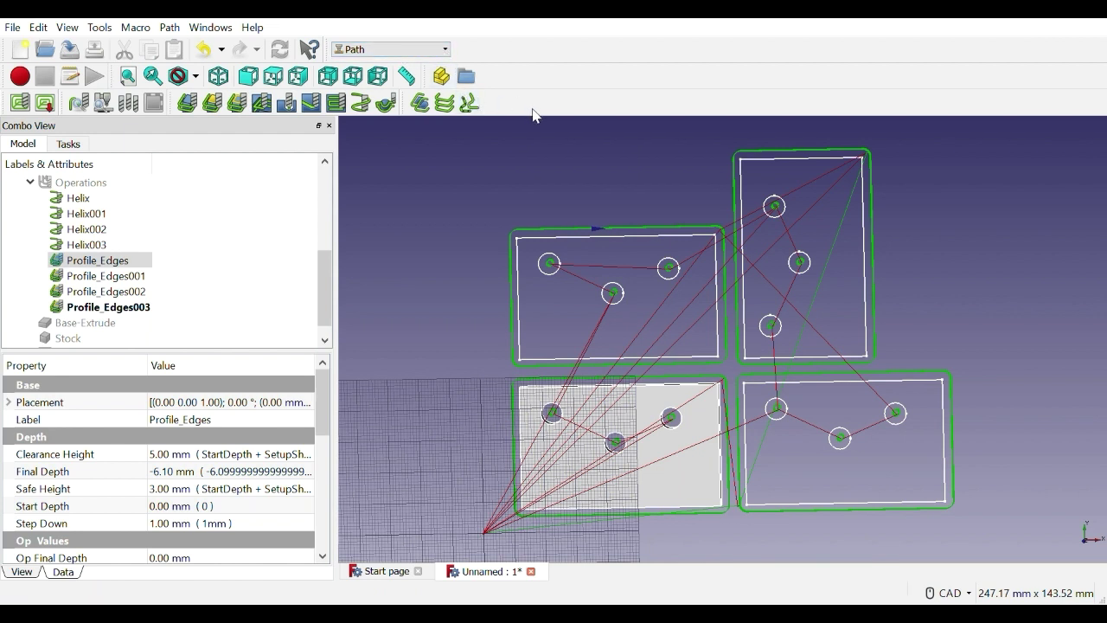
pyautogui.moveTo(481, 182); pyautogui.dragTo(493, 177, button='middle')
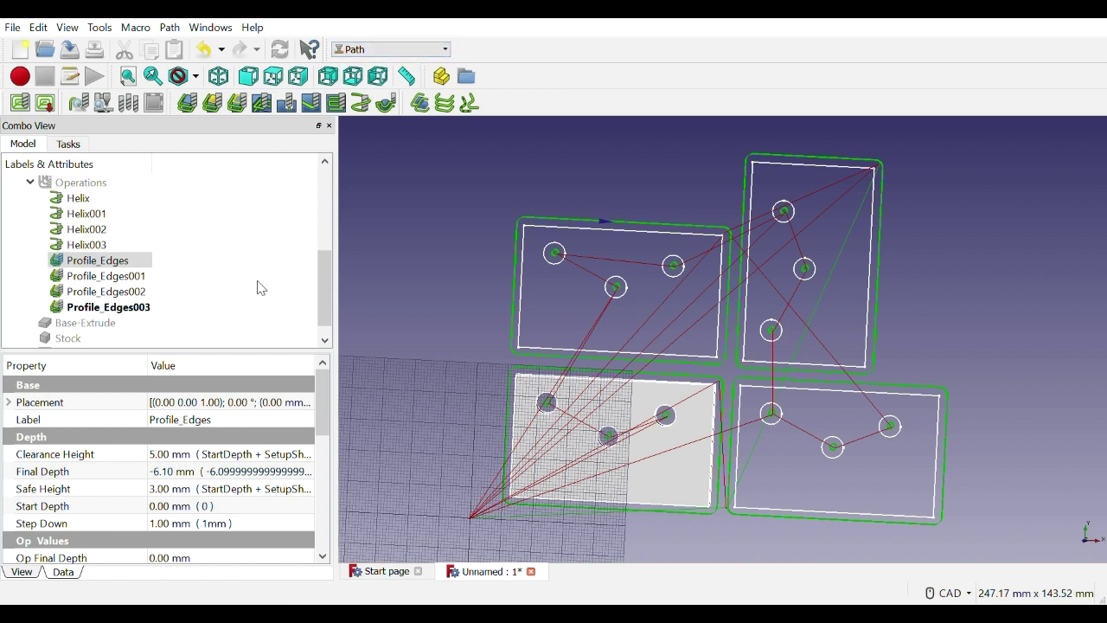
# In the plate's base sketch, move the upper-left circle down near the lower-left corner, roughly in line with the other two, and close the sketch
pyautogui.moveTo(321, 297); pyautogui.dragTo(320, 218)
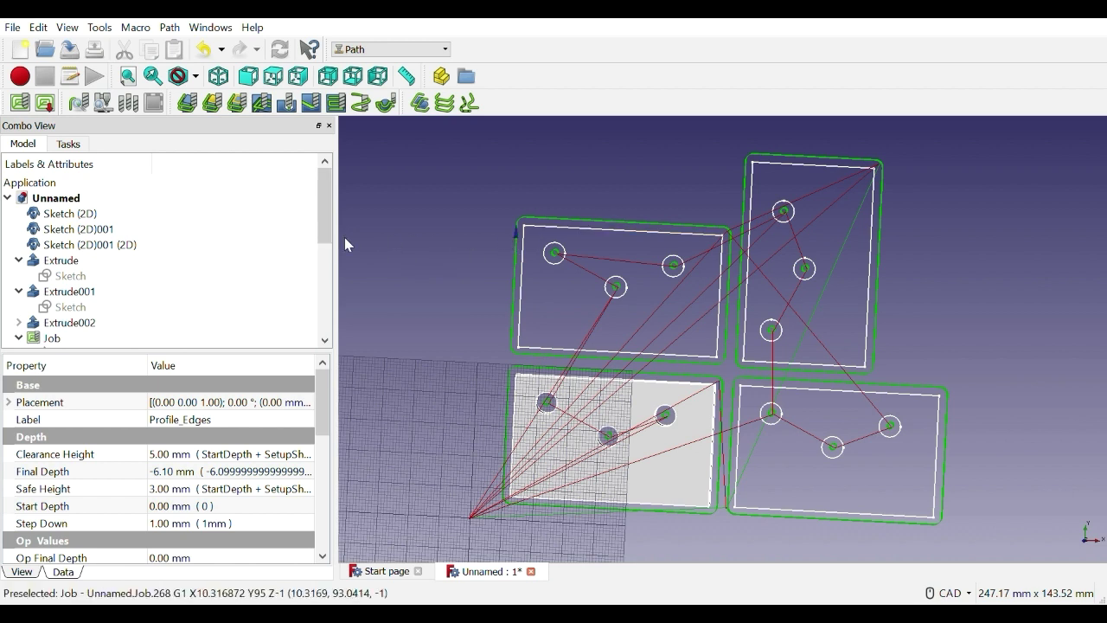
pyautogui.moveTo(326, 230)
pyautogui.mouseDown()
pyautogui.moveTo(318, 275)
pyautogui.moveTo(318, 225)
pyautogui.mouseUp()
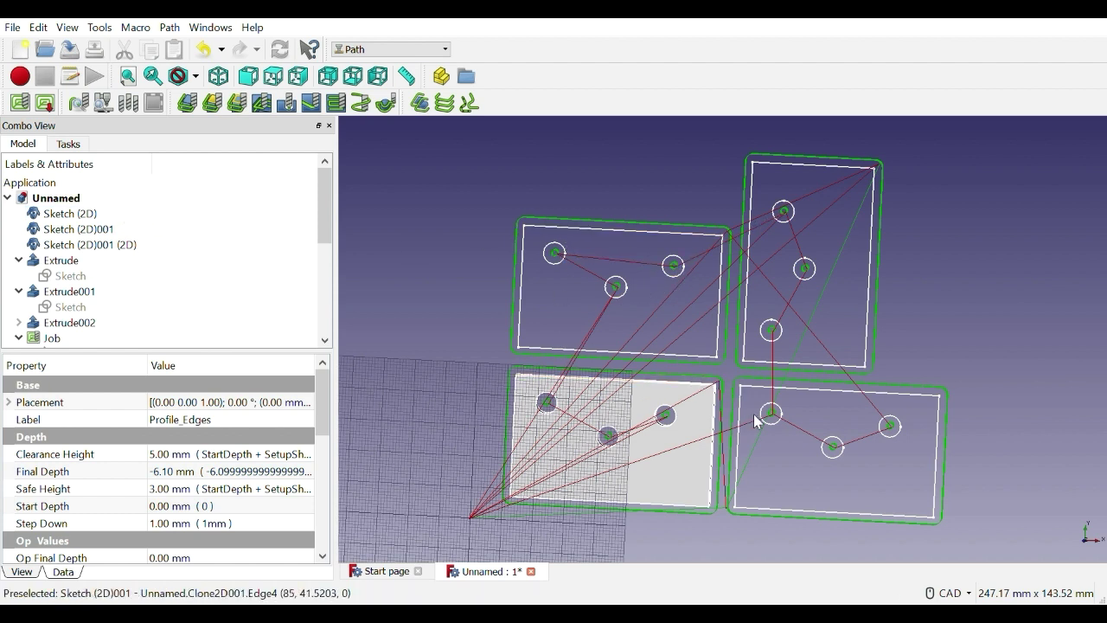
pyautogui.click(66, 276)
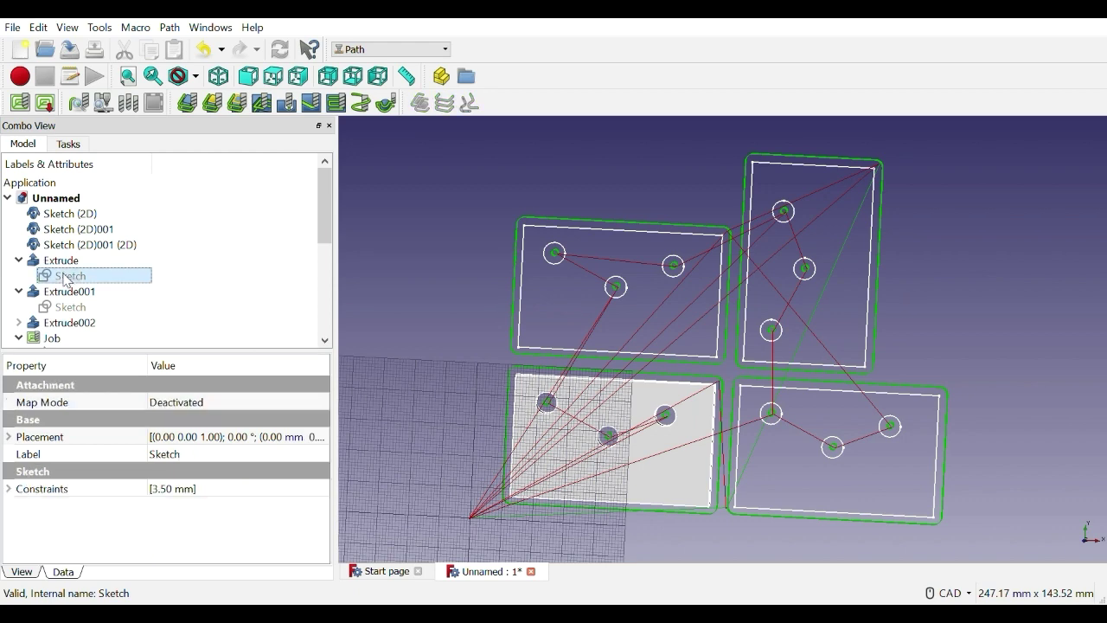
pyautogui.doubleClick(67, 276)
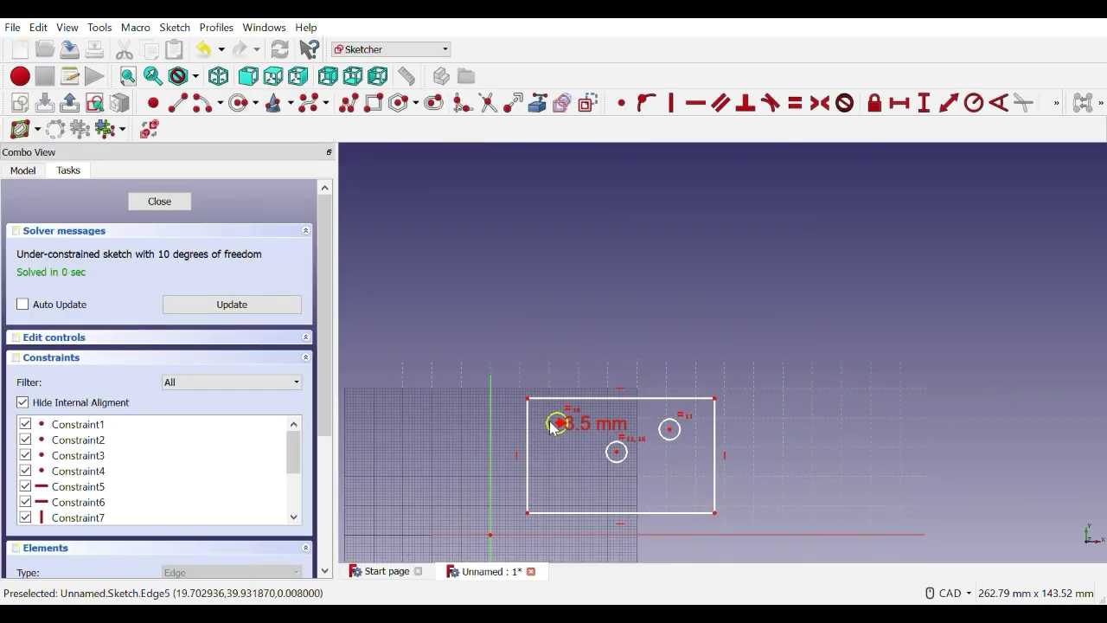
pyautogui.moveTo(559, 439); pyautogui.dragTo(559, 487)
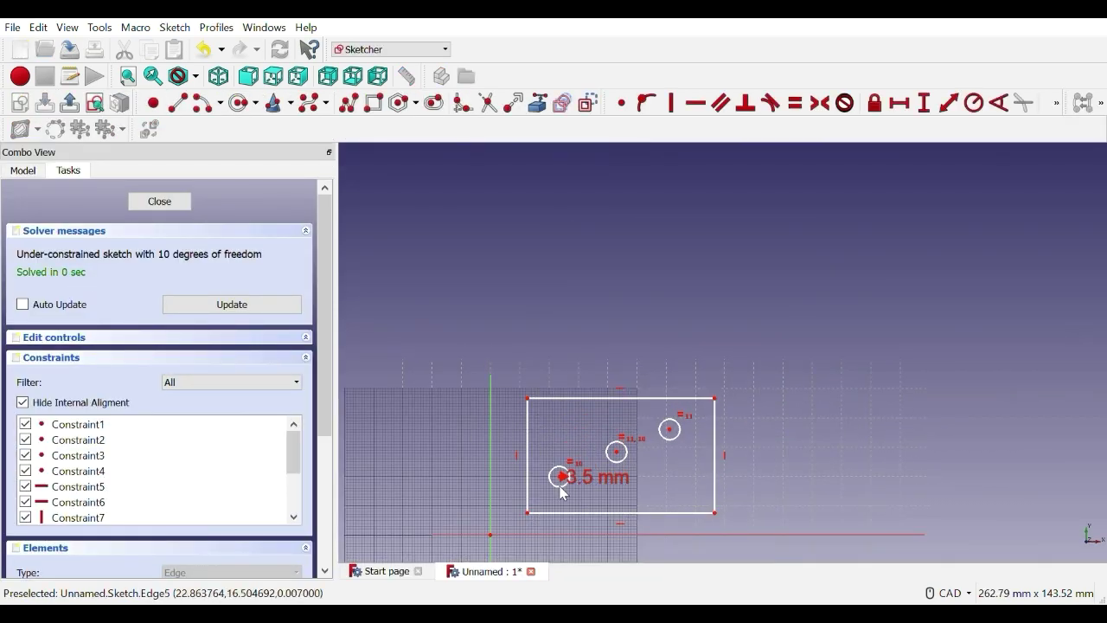
pyautogui.click(148, 206)
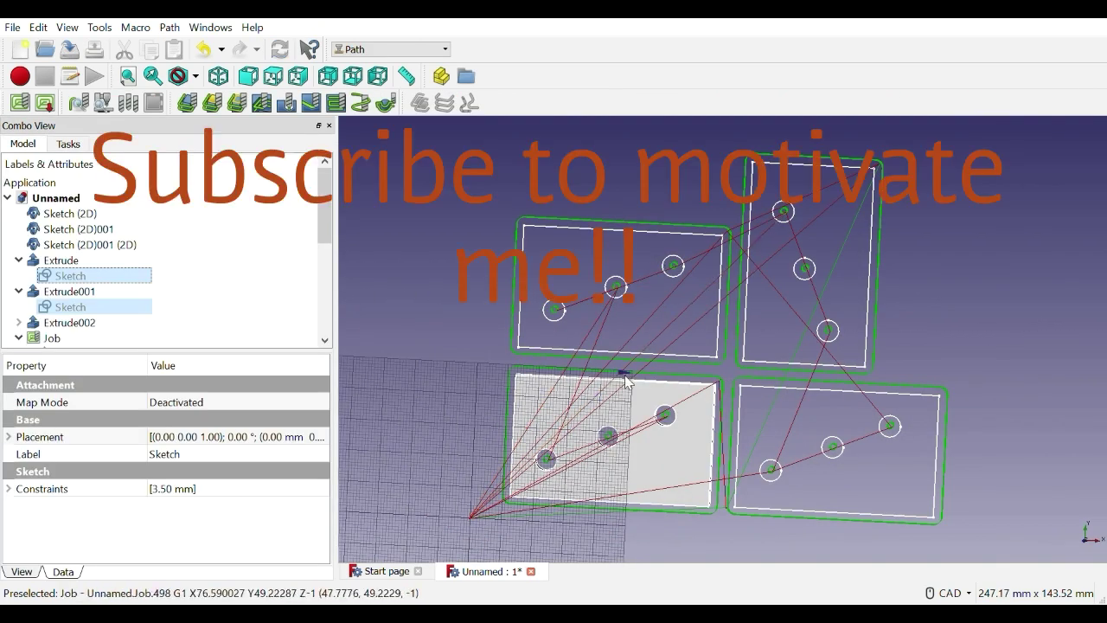
pyautogui.moveTo(415, 280); pyautogui.dragTo(497, 295, button='middle')
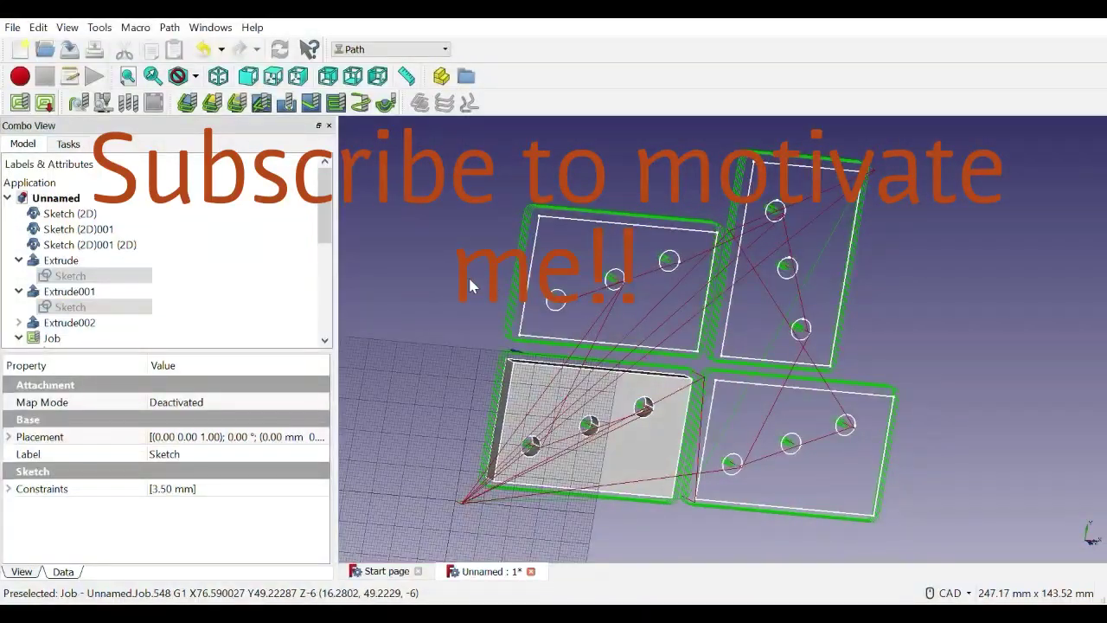